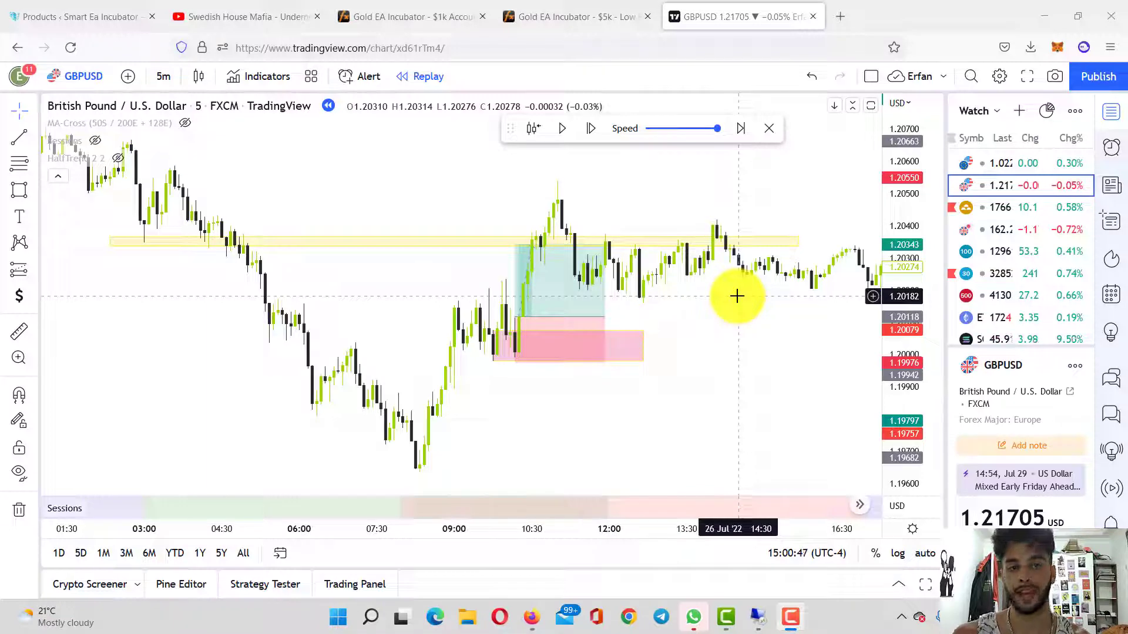
# Step: Switch to the Gold EA Incubator $1k account page on Myfxbook and review its gain, drawdown, growth chart and period results
pyautogui.scroll(-1, 687, 258)
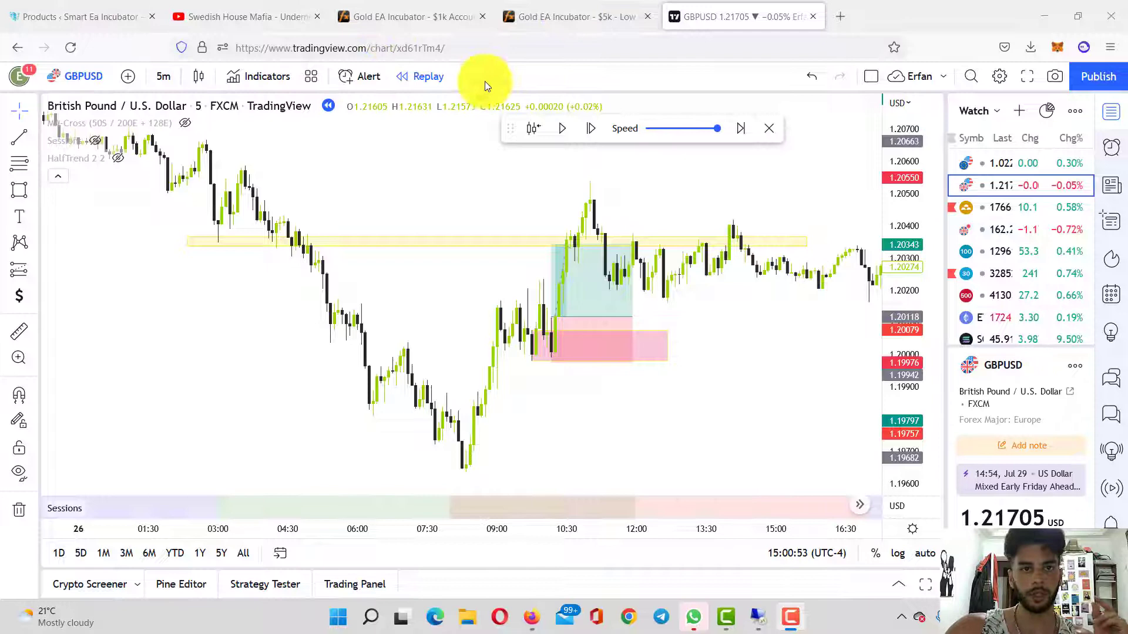
pyautogui.click(416, 18)
pyautogui.scroll(-1, 587, 294)
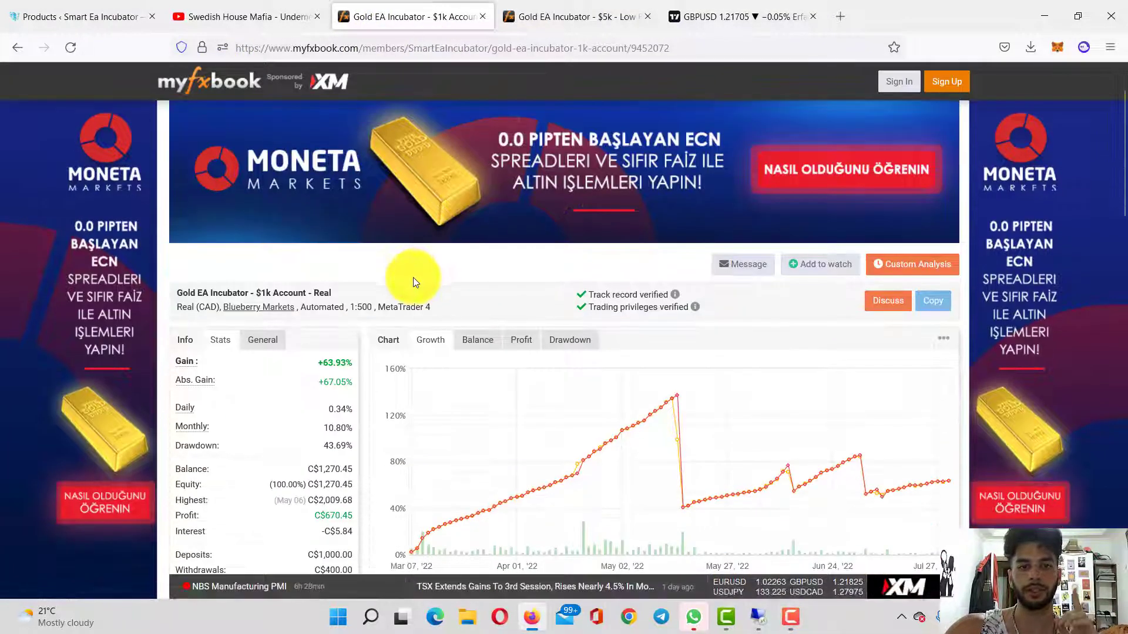
pyautogui.scroll(-2, 417, 276)
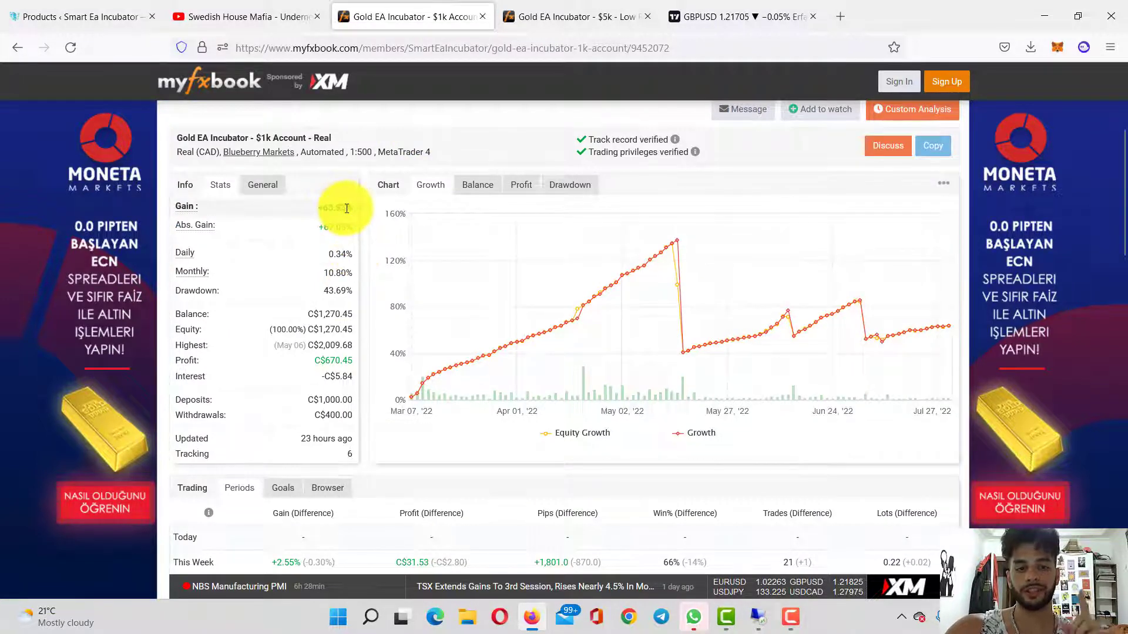
pyautogui.scroll(-1, 366, 307)
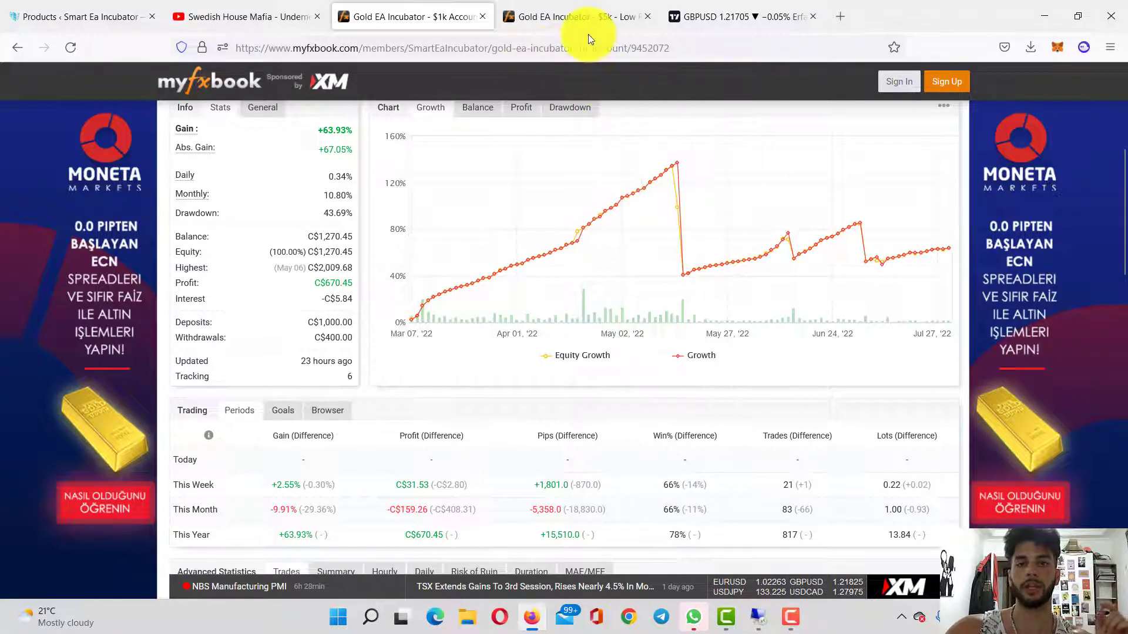
# Step: Open the Gold EA Incubator $5k Low Risk account page and examine its gain, balance and growth chart
pyautogui.click(585, 18)
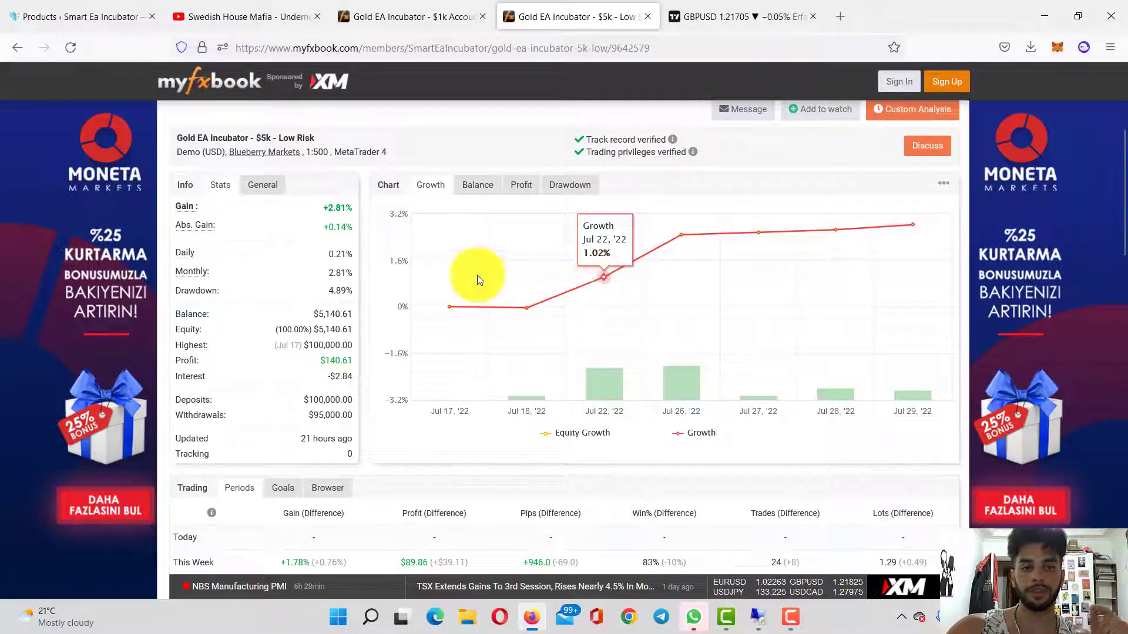
pyautogui.moveTo(217, 202); pyautogui.dragTo(349, 210)
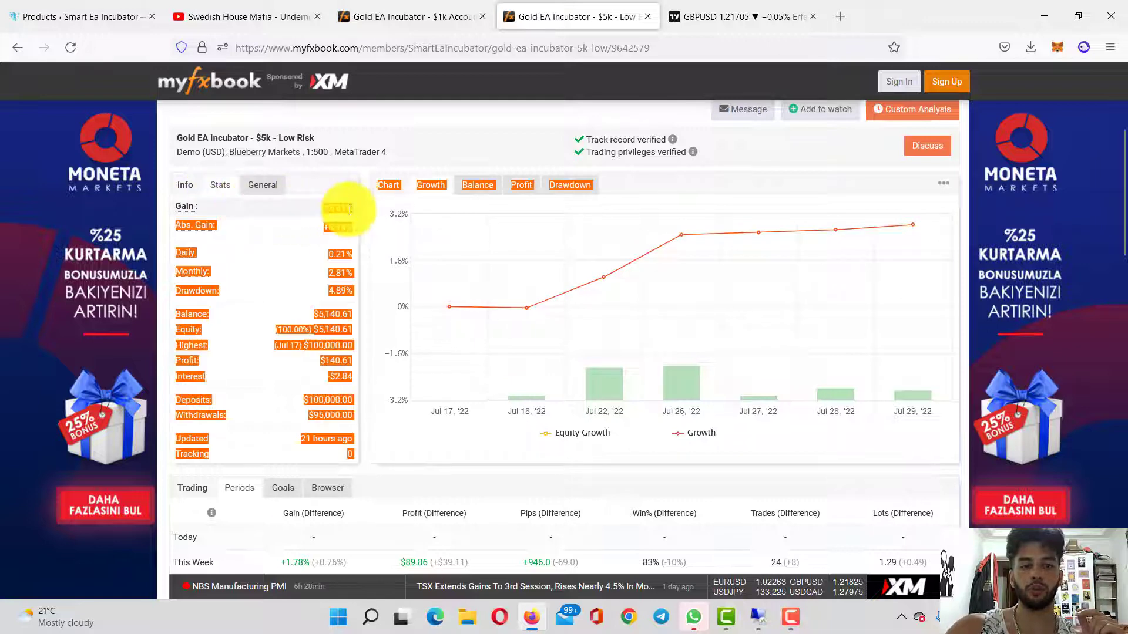
pyautogui.click(349, 209)
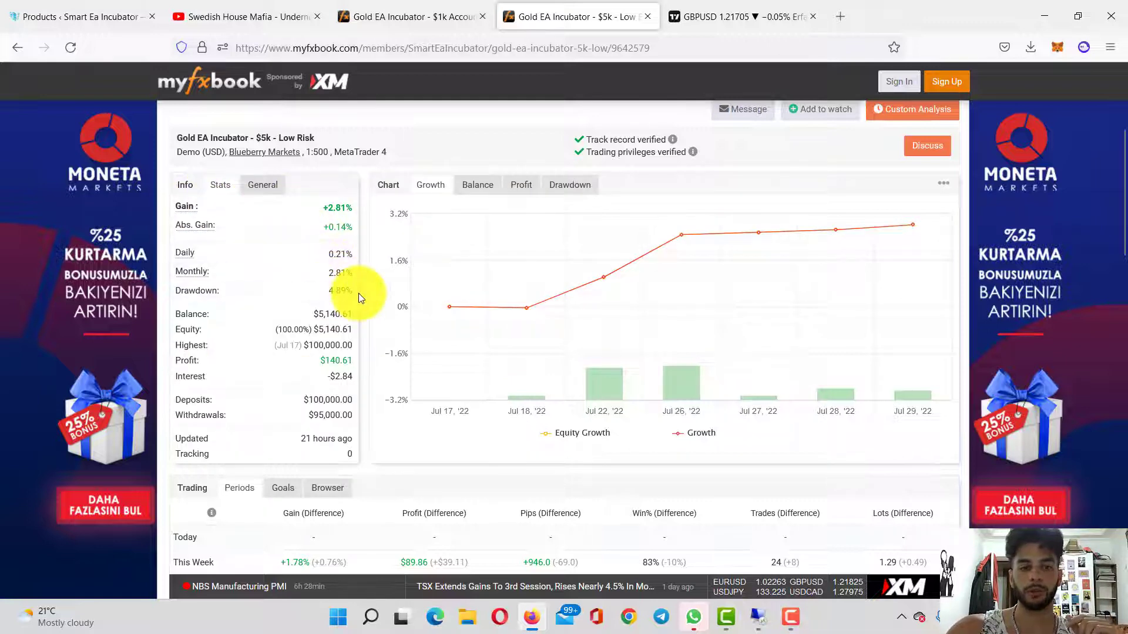
pyautogui.moveTo(409, 319)
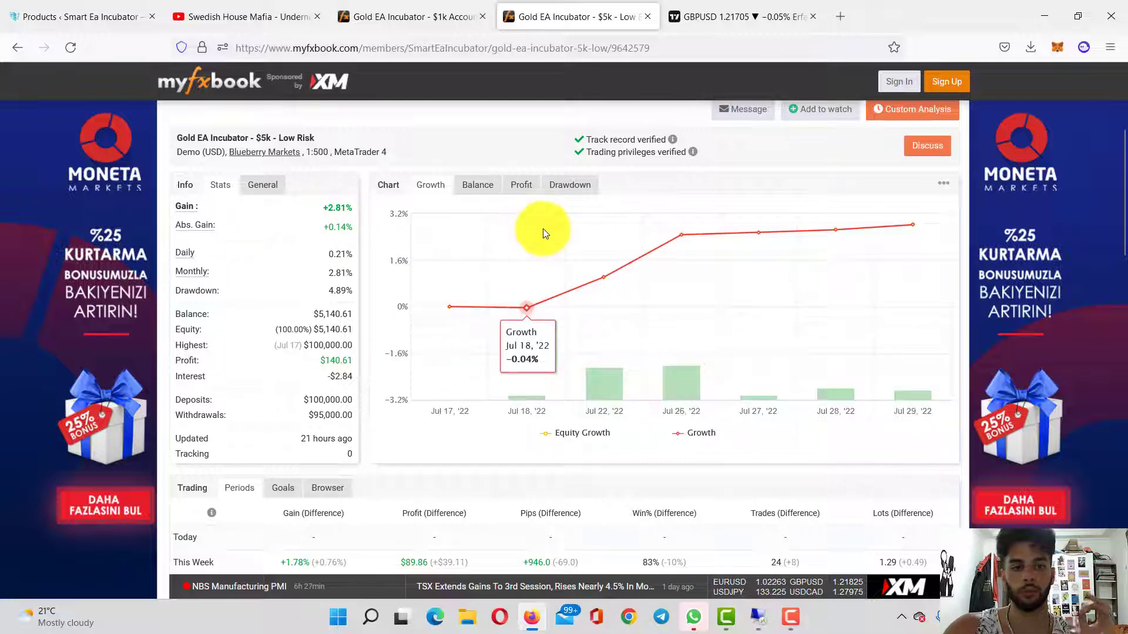
pyautogui.moveTo(313, 316); pyautogui.dragTo(346, 317)
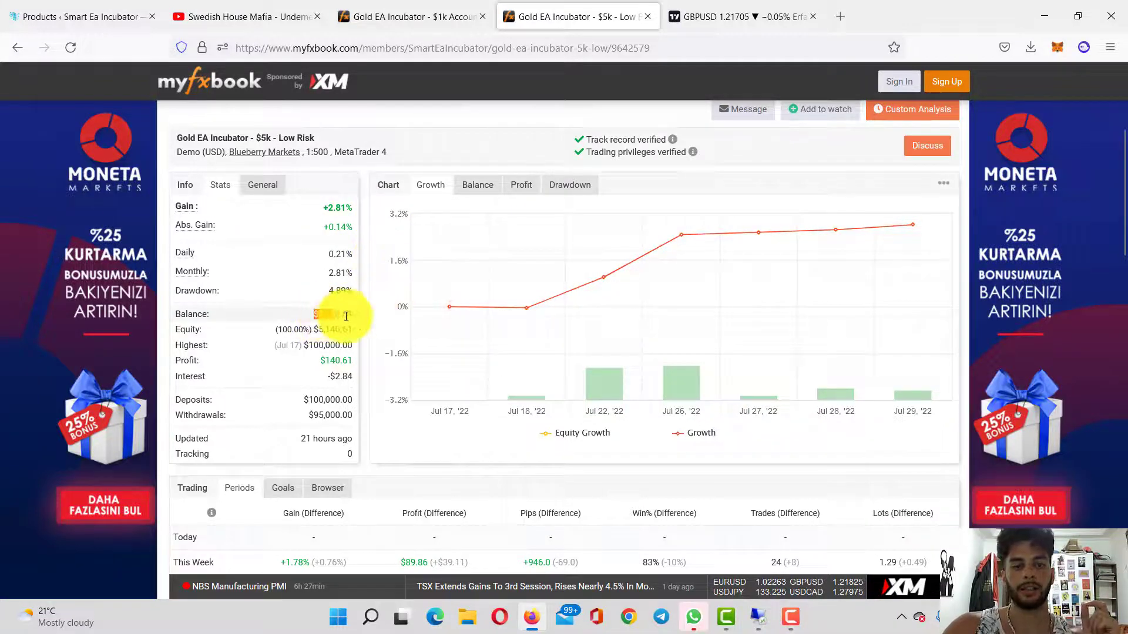
pyautogui.click(354, 316)
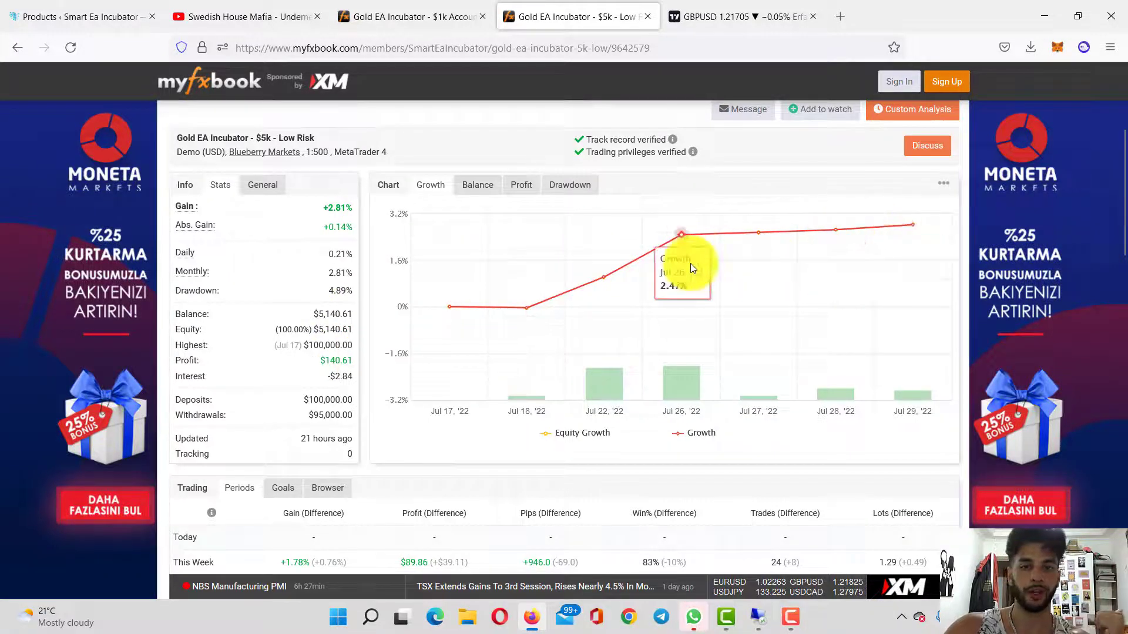
# Step: Switch to the remote MetaTrader terminal and look through the XAUUSD trades in the account history
pyautogui.click(756, 616)
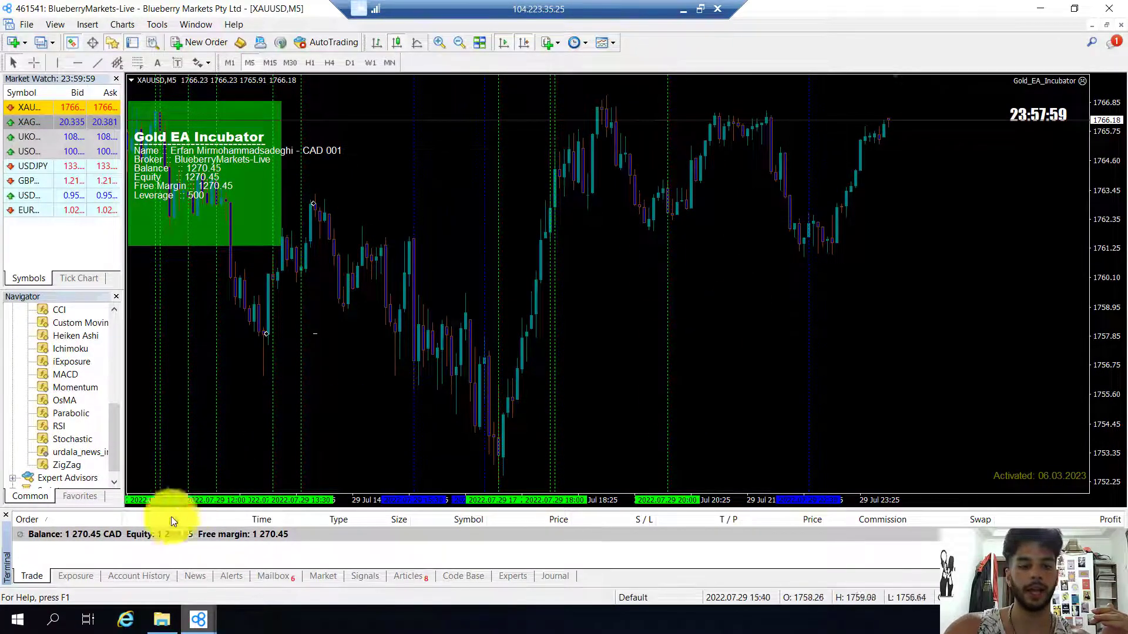
pyautogui.click(123, 576)
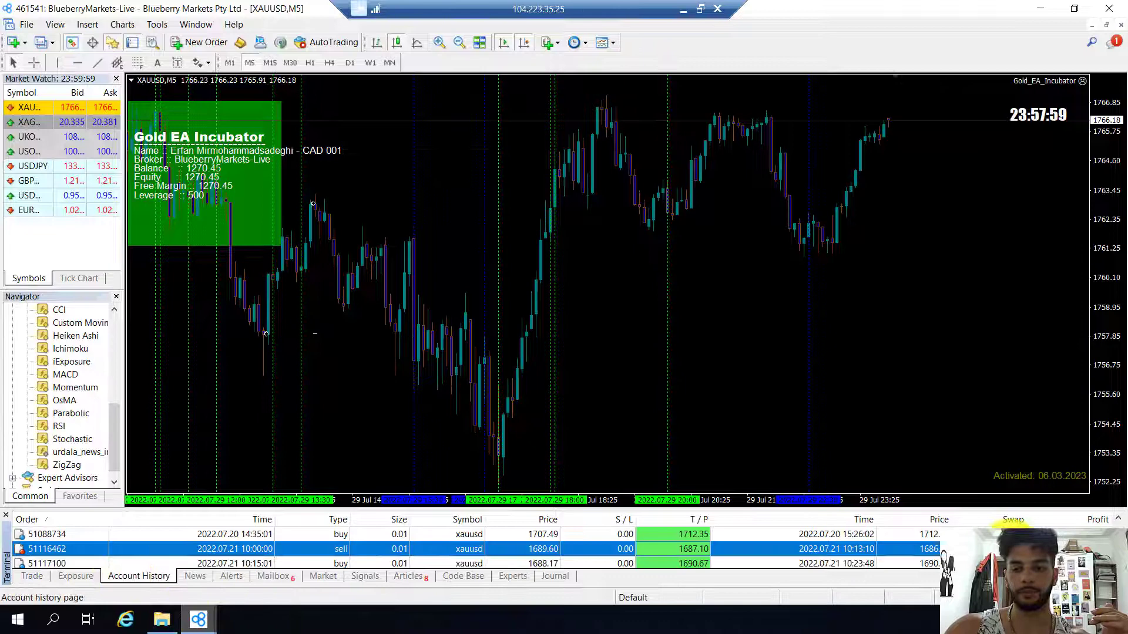
pyautogui.scroll(-10, 940, 549)
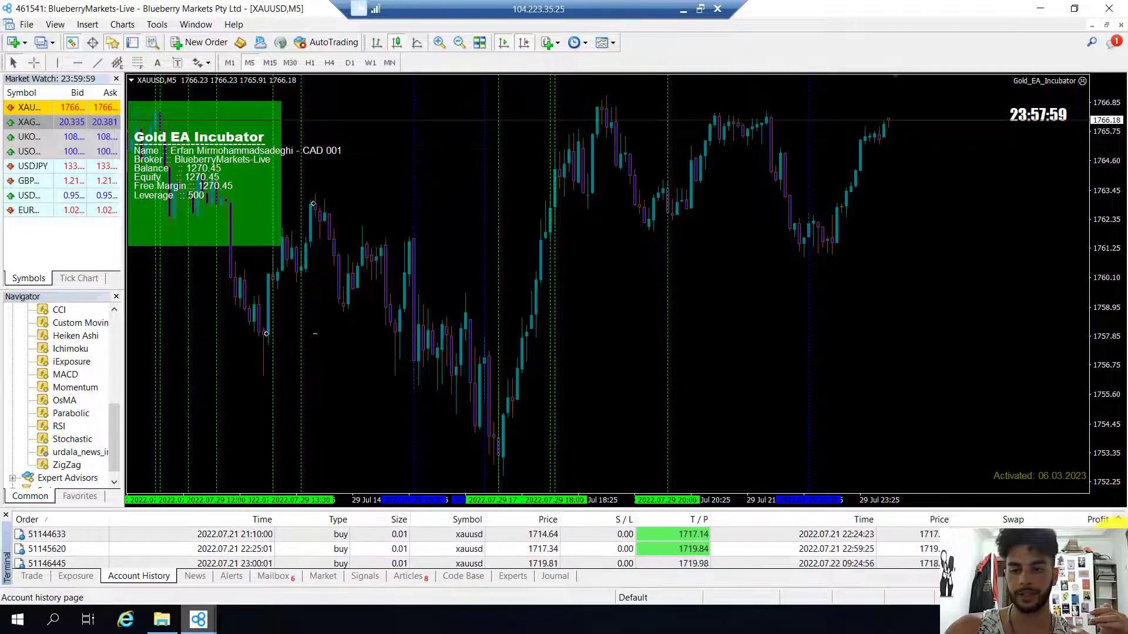
pyautogui.click(681, 11)
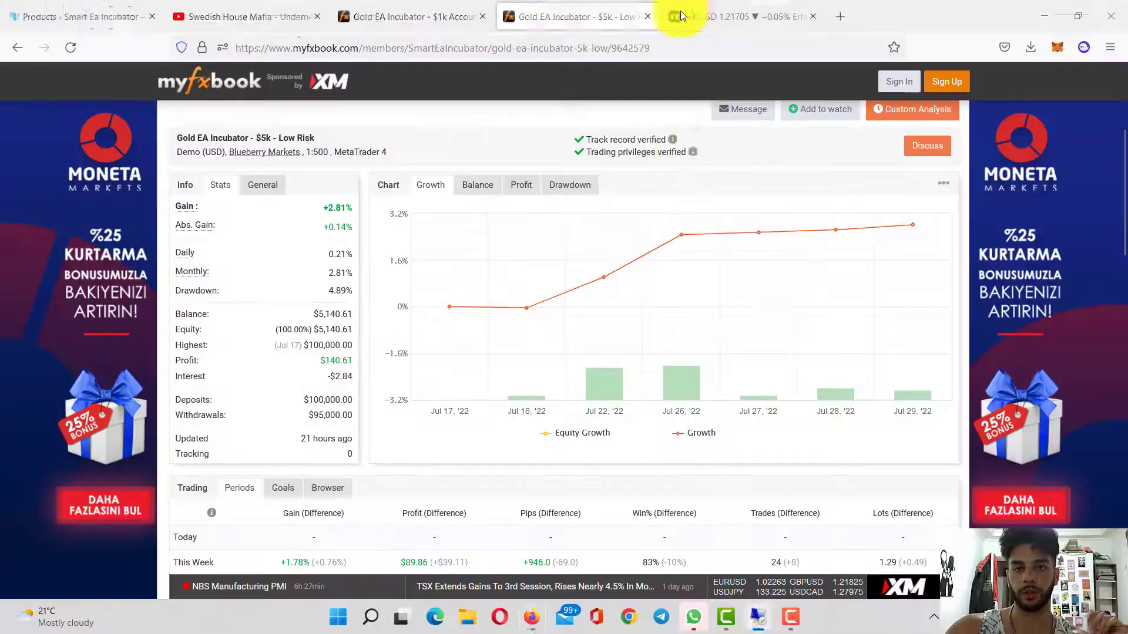
# Step: Return to the GBPUSD chart on TradingView and restart the bar replay from about 08:00 on 26 July 2022
pyautogui.click(755, 15)
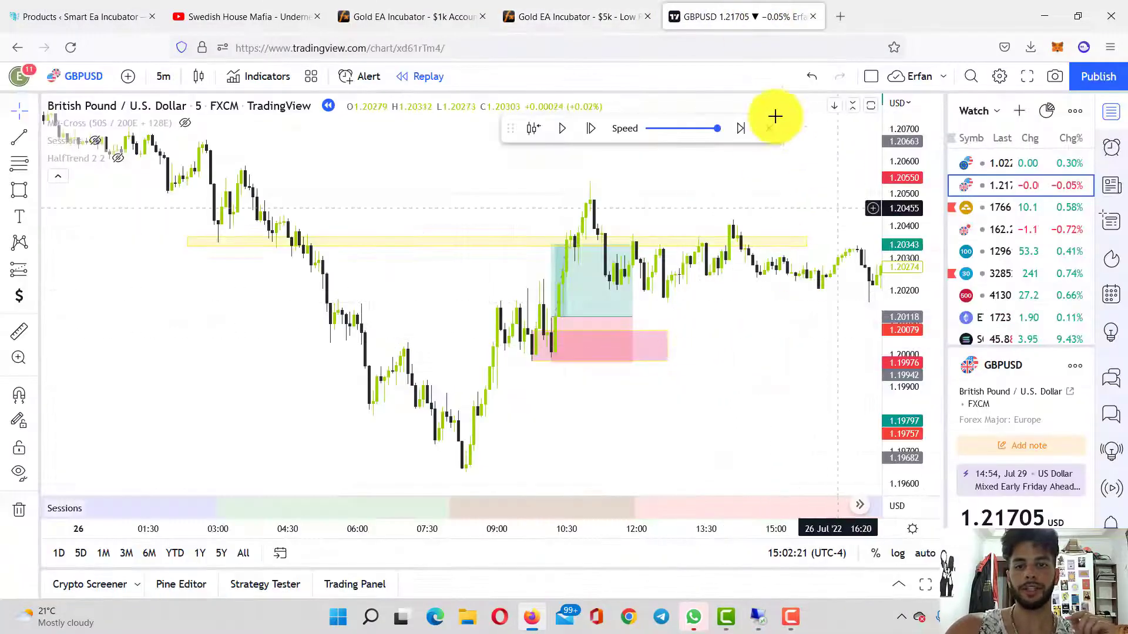
pyautogui.click(533, 128)
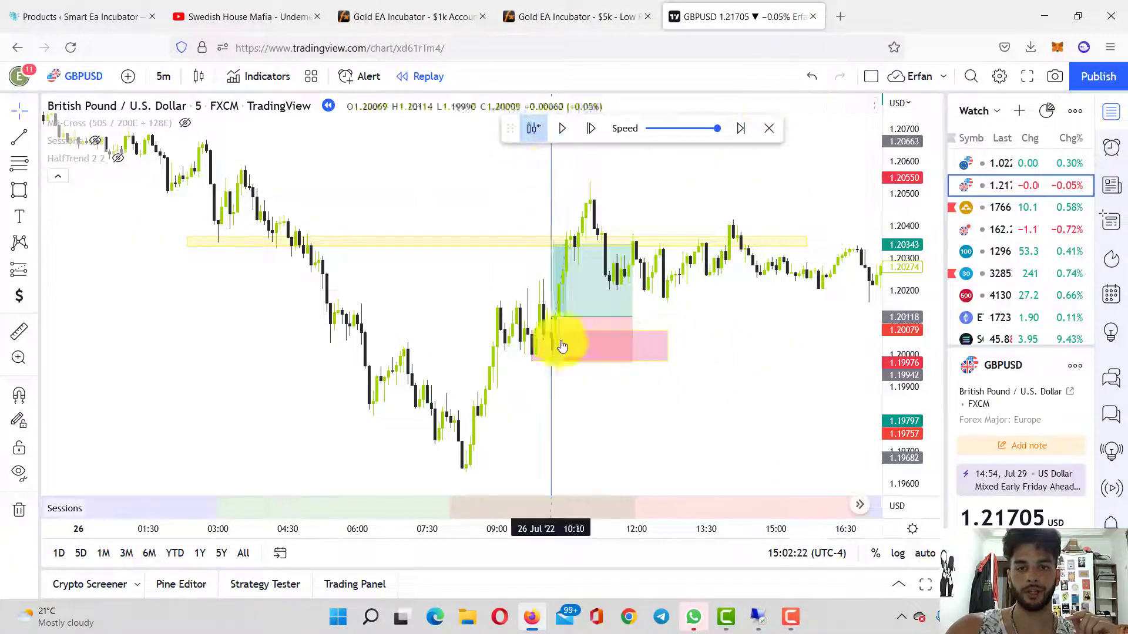
pyautogui.click(517, 327)
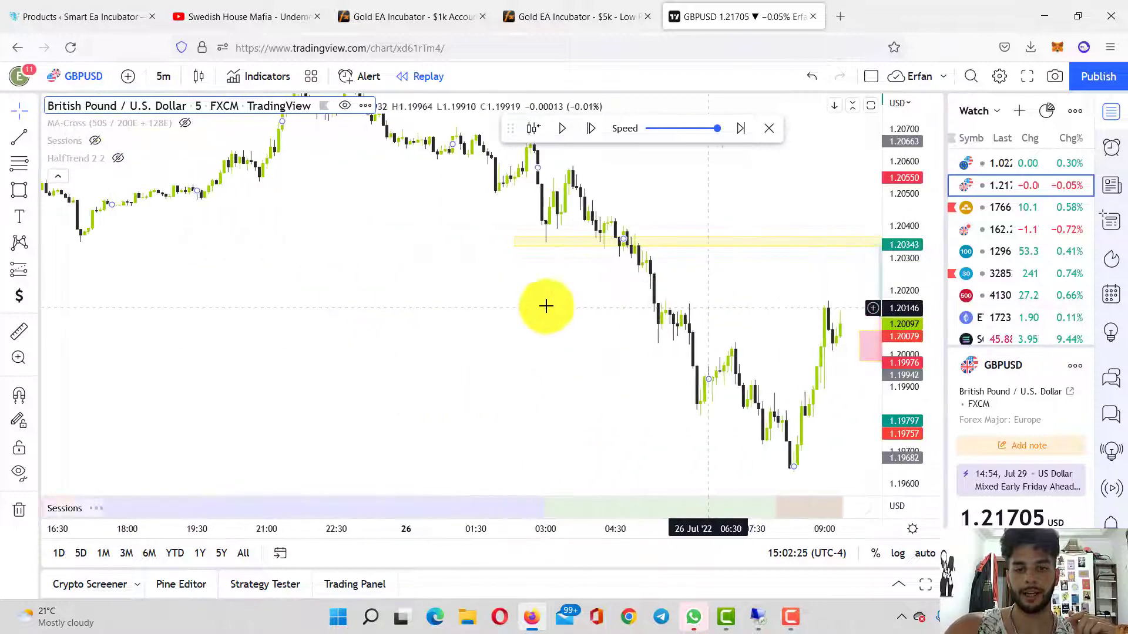
pyautogui.click(532, 129)
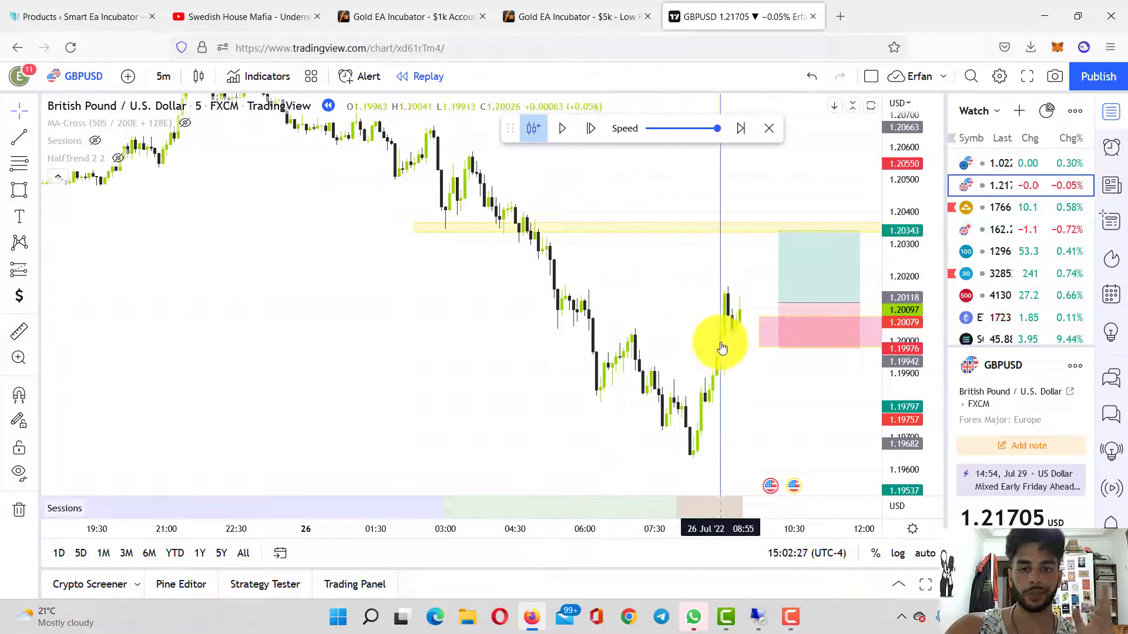
pyautogui.click(679, 366)
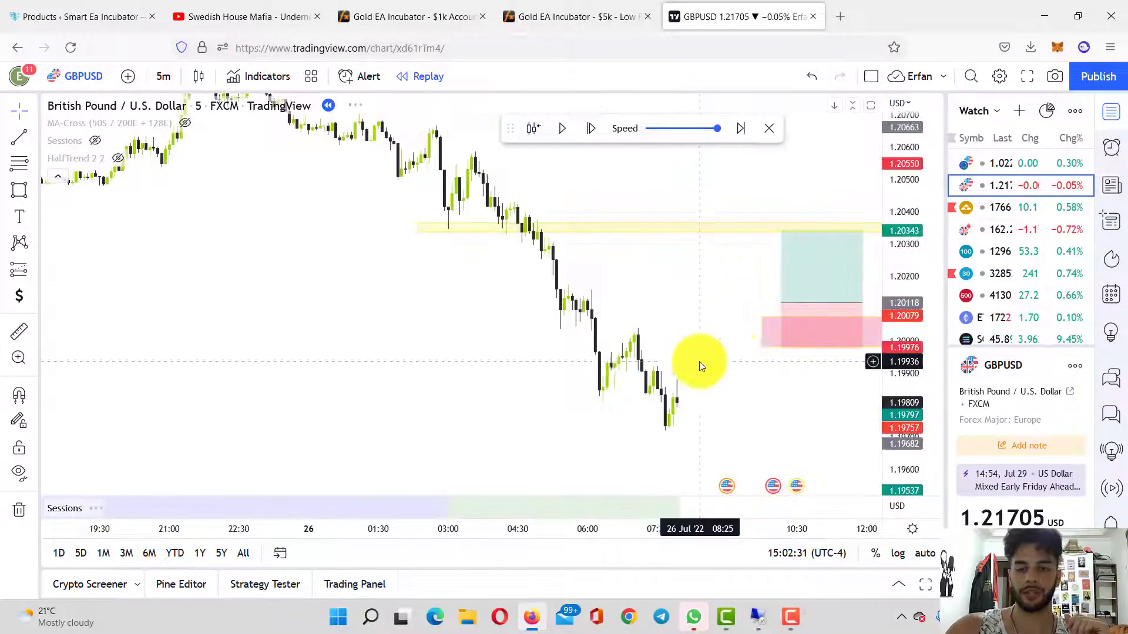
# Step: Delete the long position, the pink zone beneath it and the yellow zone from the 26 July section of the chart
pyautogui.scroll(-3, 696, 361)
pyautogui.moveTo(670, 347); pyautogui.dragTo(791, 327)
pyautogui.moveTo(599, 323); pyautogui.dragTo(396, 317)
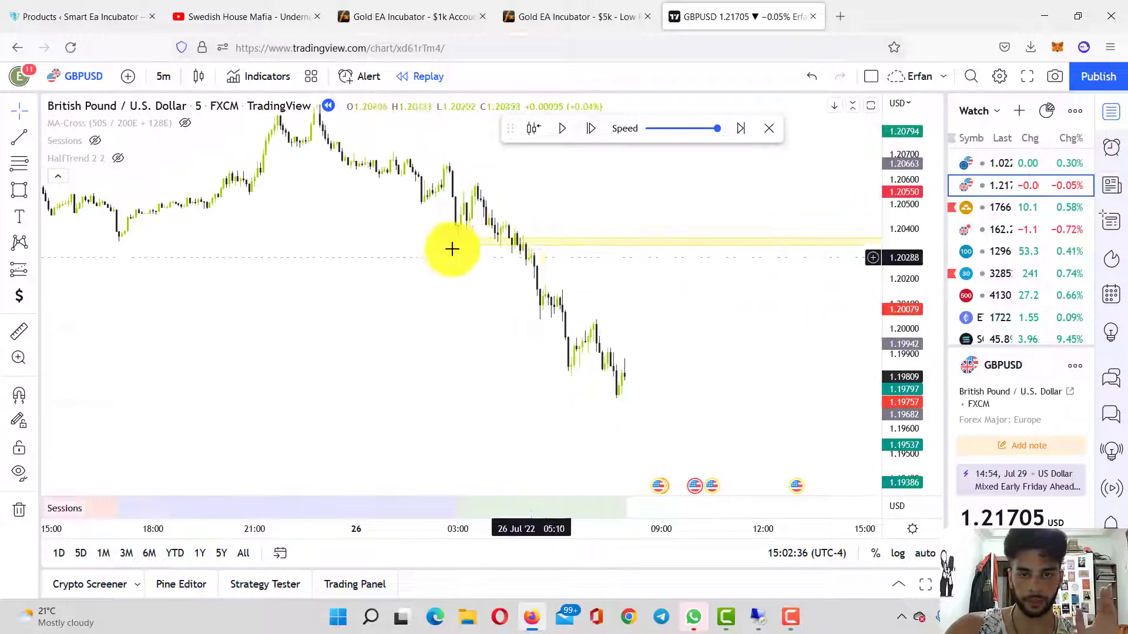
pyautogui.scroll(-2, 597, 260)
pyautogui.scroll(-1, 600, 265)
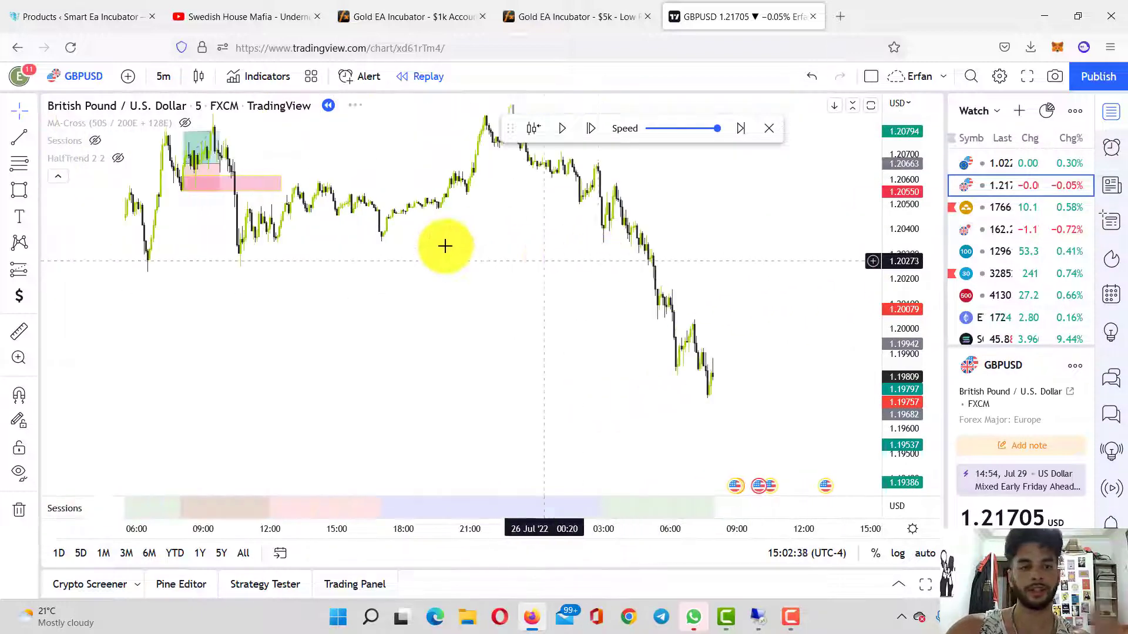
# Step: Sketch a freehand brush mark along the 26 July decline to the latest candle and delete it
pyautogui.scroll(-3, 882, 244)
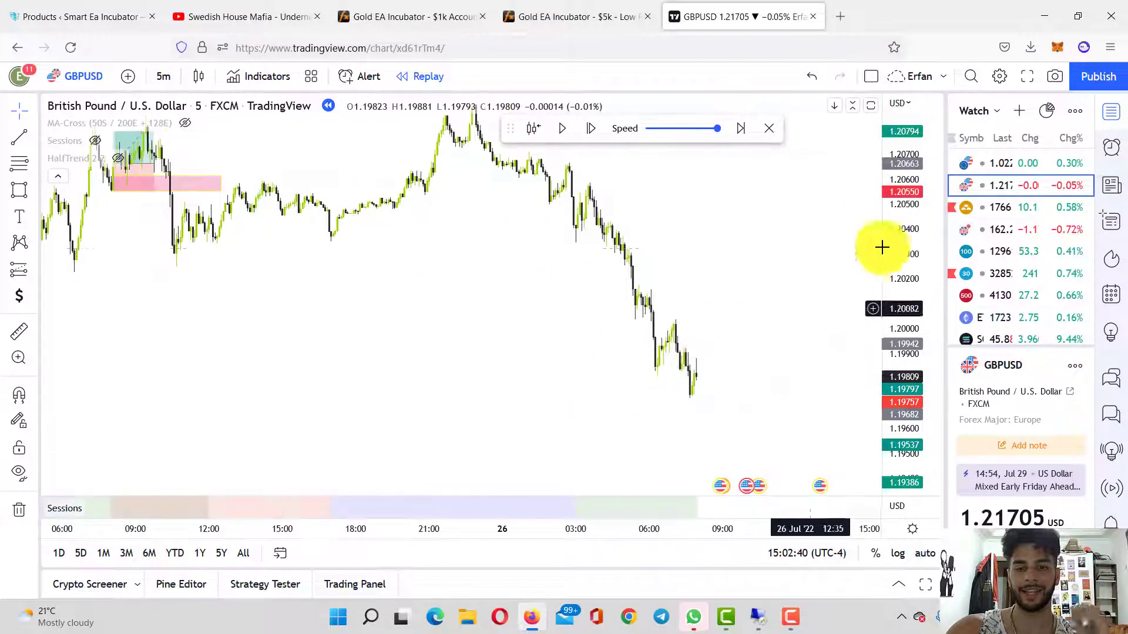
pyautogui.scroll(2, 526, 279)
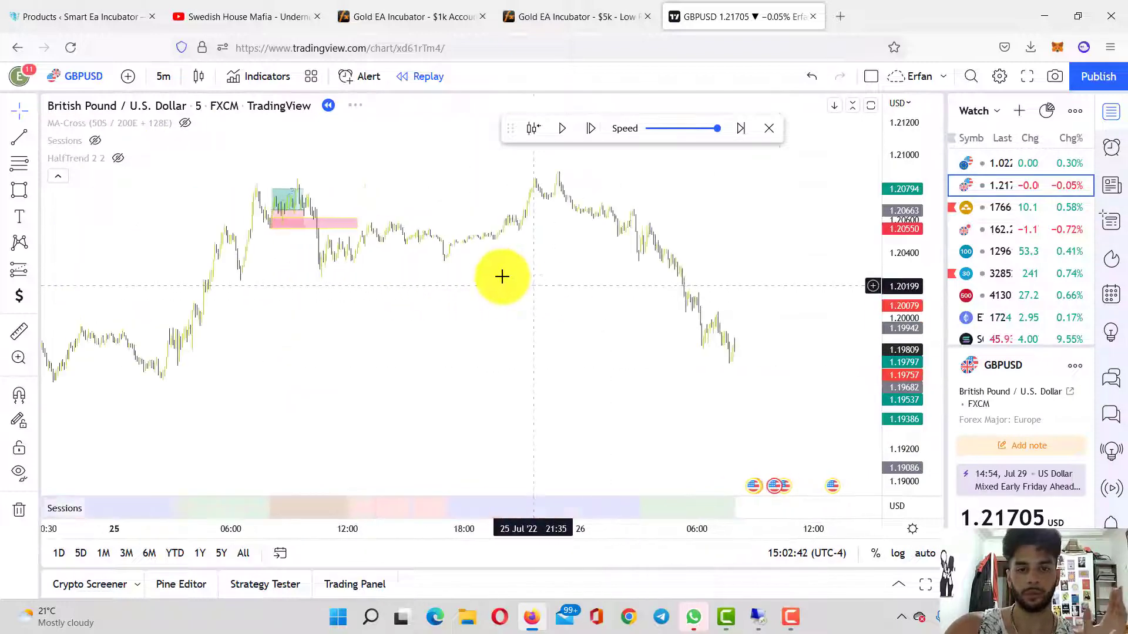
pyautogui.scroll(1, 497, 283)
pyautogui.scroll(1, 495, 282)
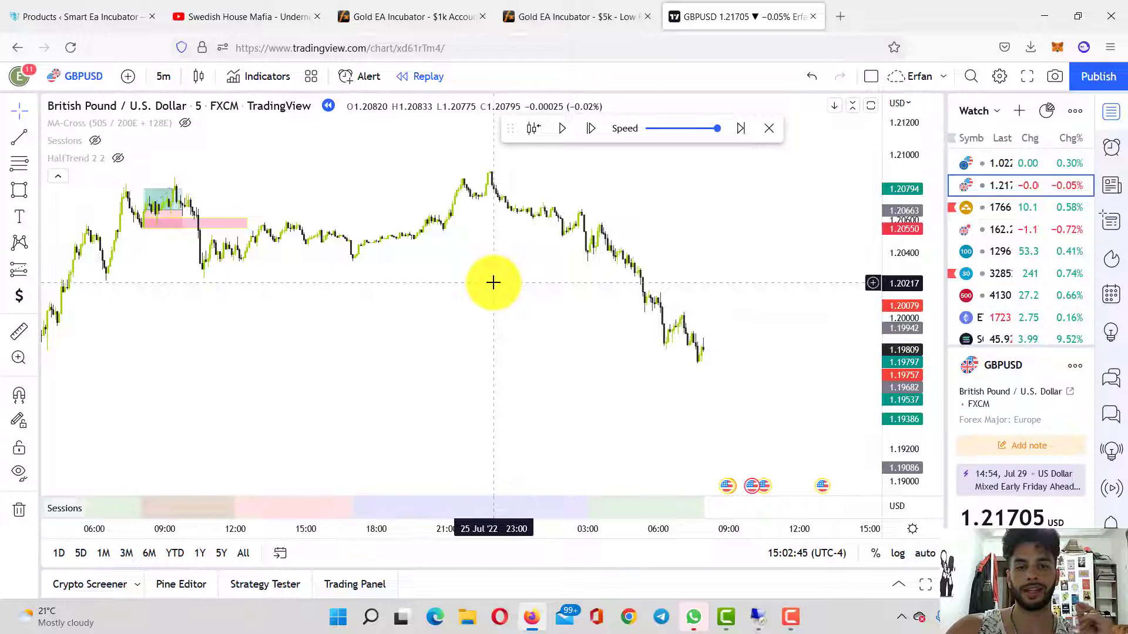
pyautogui.moveTo(911, 394); pyautogui.dragTo(881, 279)
pyautogui.scroll(2, 711, 296)
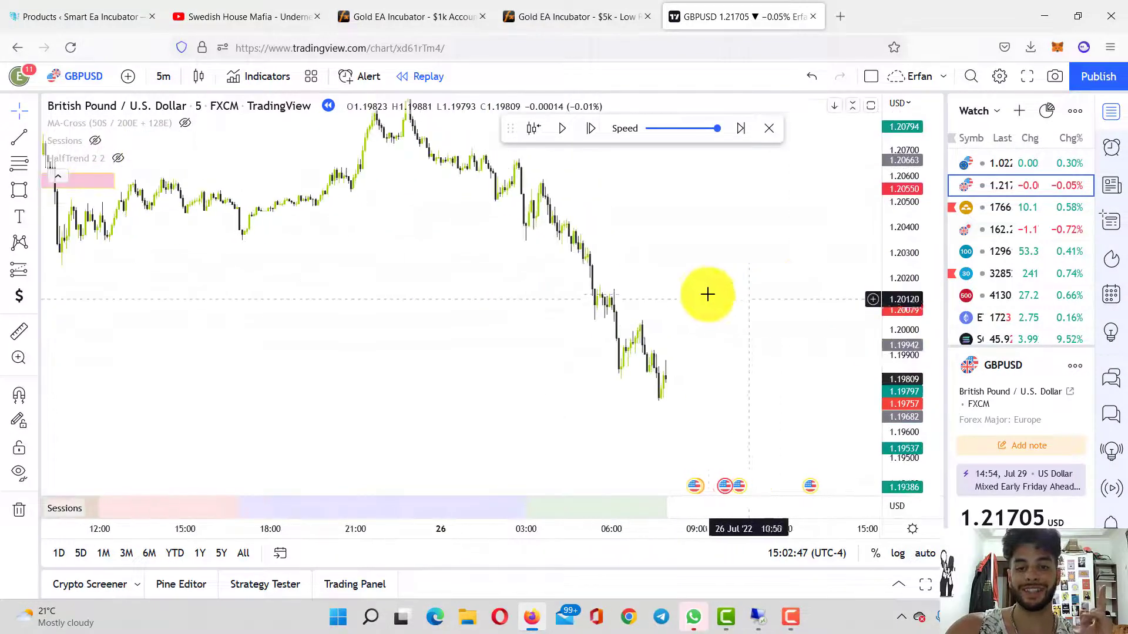
pyautogui.click(33, 190)
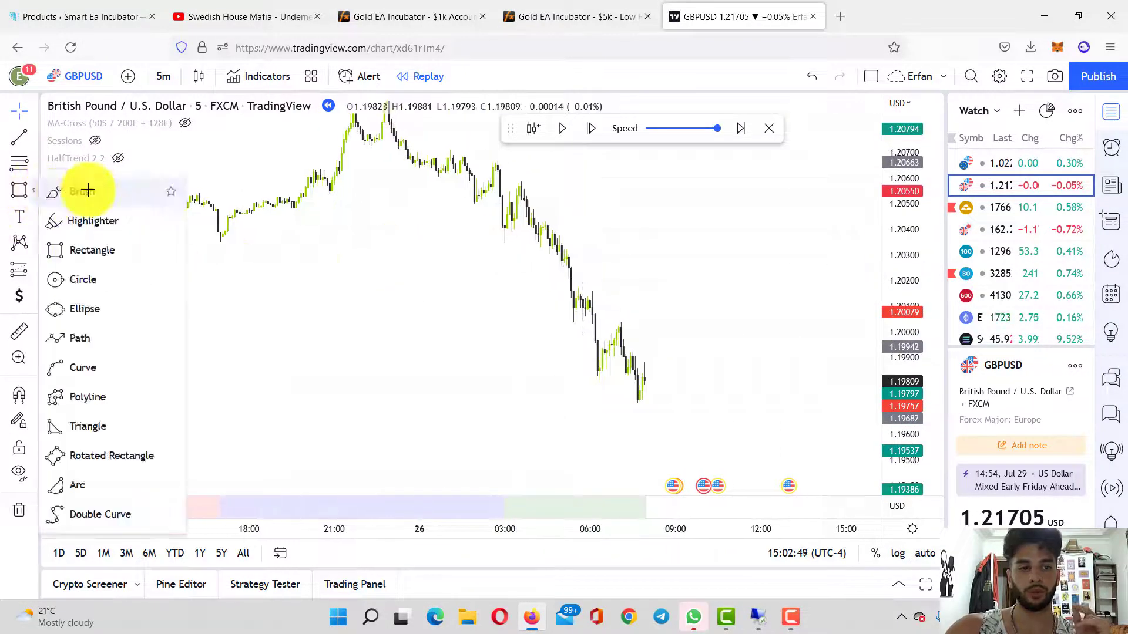
pyautogui.click(86, 188)
pyautogui.moveTo(460, 154)
pyautogui.mouseDown()
pyautogui.moveTo(498, 169)
pyautogui.moveTo(632, 317)
pyautogui.mouseUp()
pyautogui.moveTo(651, 382)
pyautogui.mouseDown()
pyautogui.moveTo(645, 421)
pyautogui.moveTo(712, 385)
pyautogui.moveTo(647, 390)
pyautogui.mouseUp()
pyautogui.press('Delete')
# Step: Draw two roughly horizontal trend lines from the 25 July lows, at about 1.20257 from 10:30 and 1.20356 from 17:00
pyautogui.moveTo(581, 343); pyautogui.dragTo(772, 326)
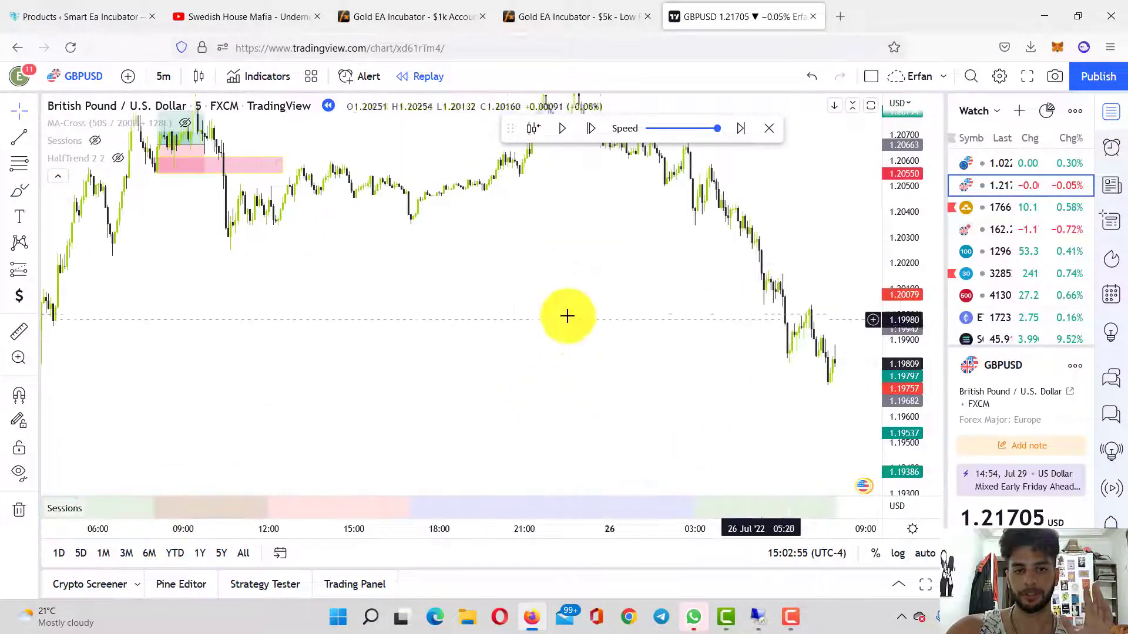
pyautogui.scroll(2, 566, 315)
pyautogui.moveTo(920, 175); pyautogui.dragTo(904, 293)
pyautogui.scroll(-3, 611, 357)
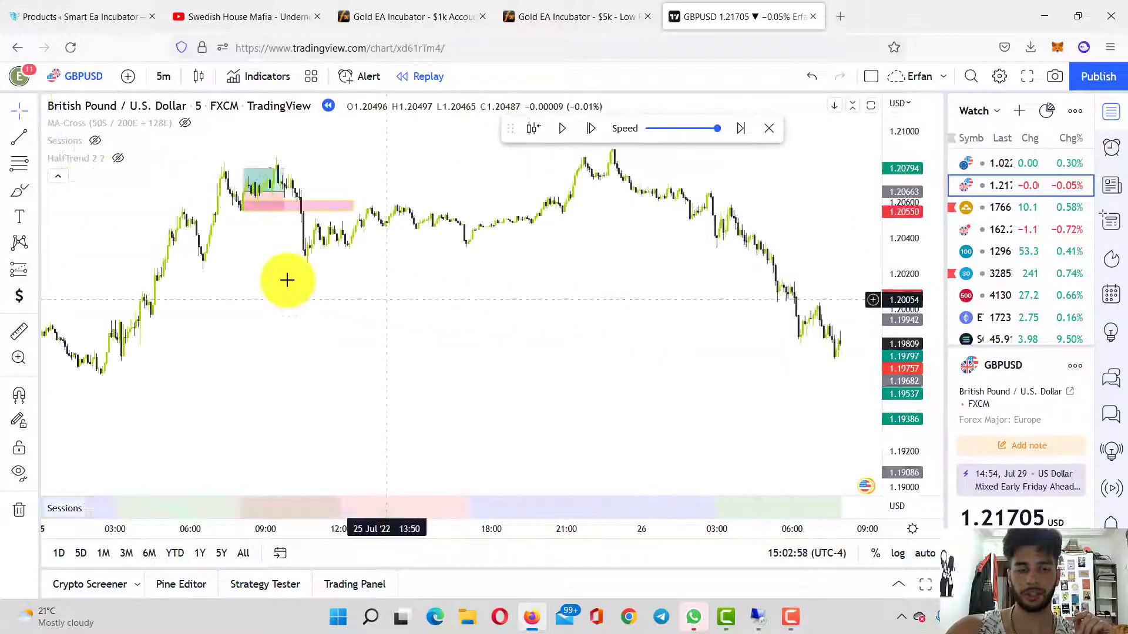
pyautogui.scroll(-1, 575, 265)
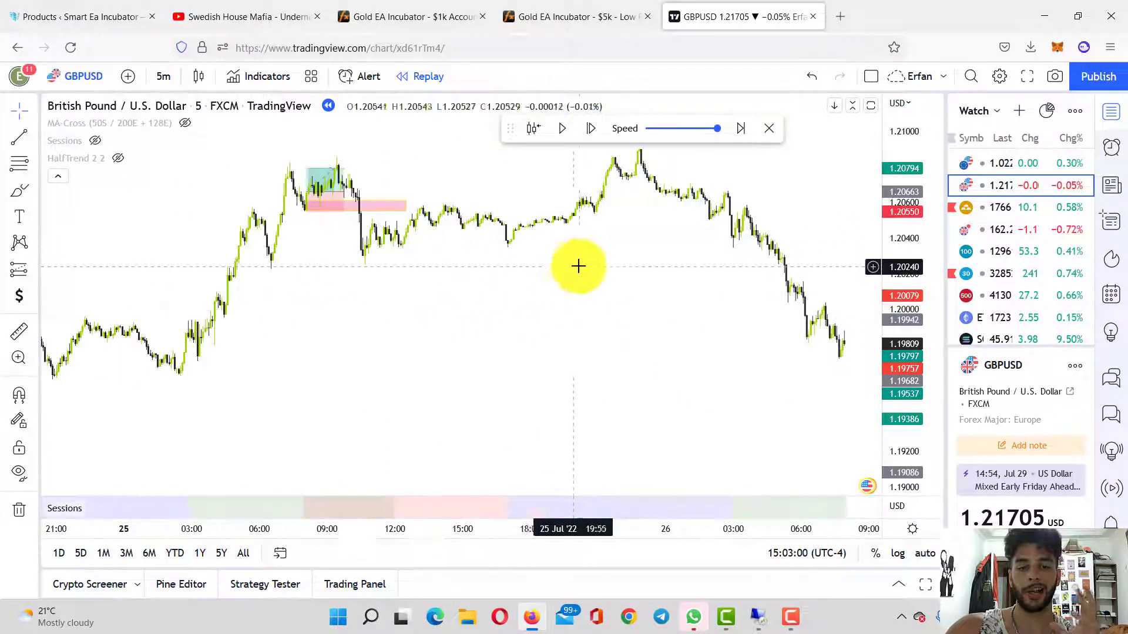
pyautogui.moveTo(451, 312); pyautogui.dragTo(362, 329)
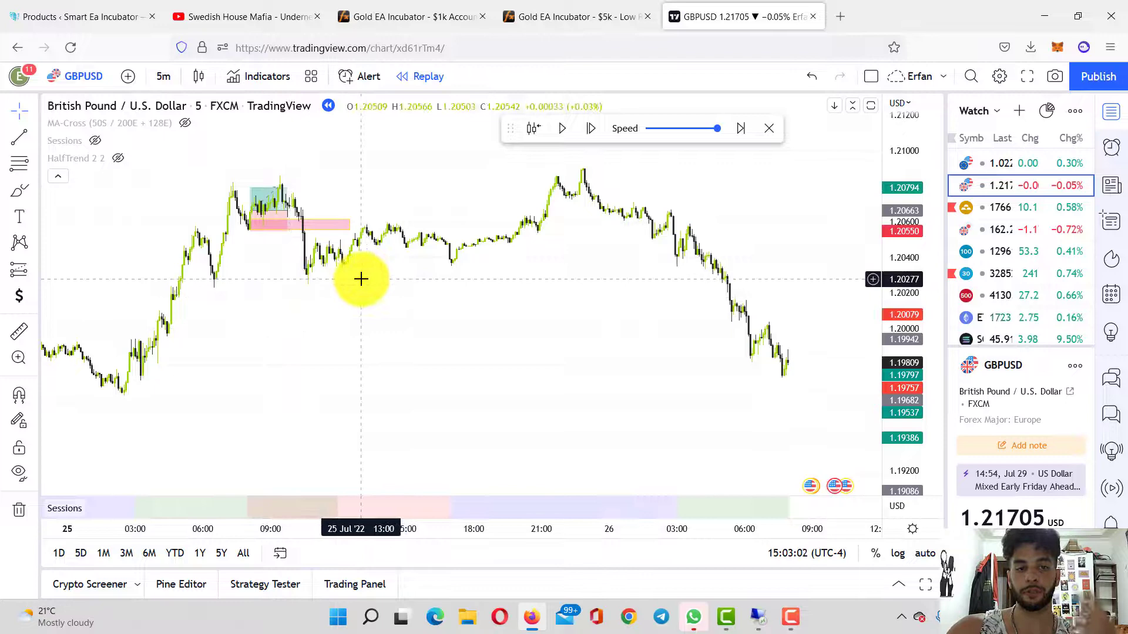
pyautogui.click(22, 141)
pyautogui.click(305, 283)
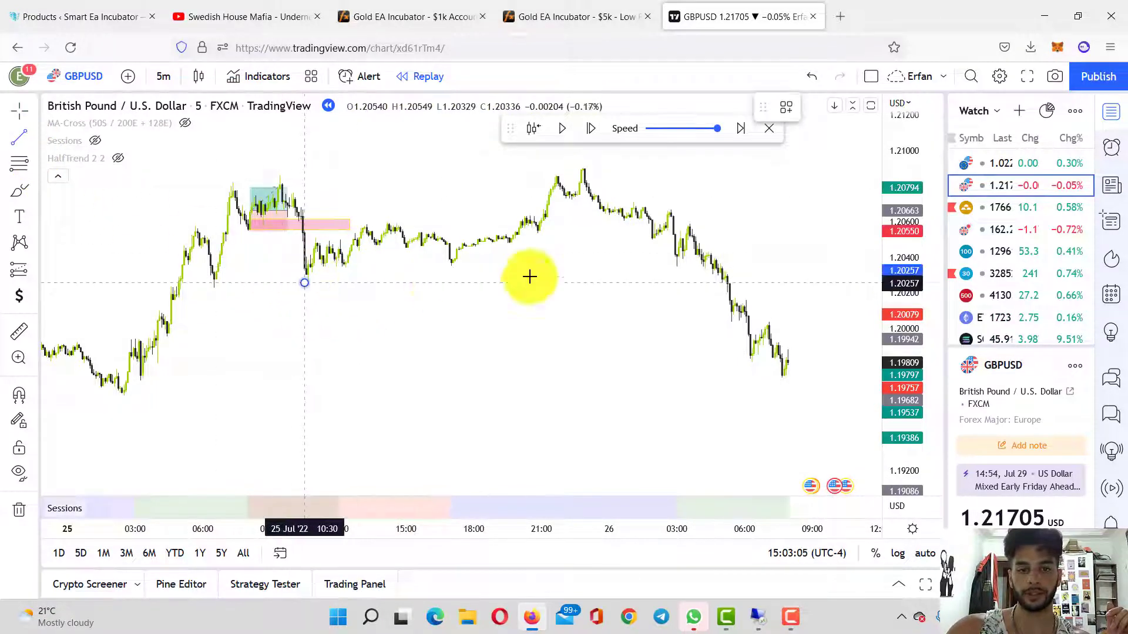
pyautogui.click(818, 283)
pyautogui.click(20, 139)
pyautogui.click(451, 264)
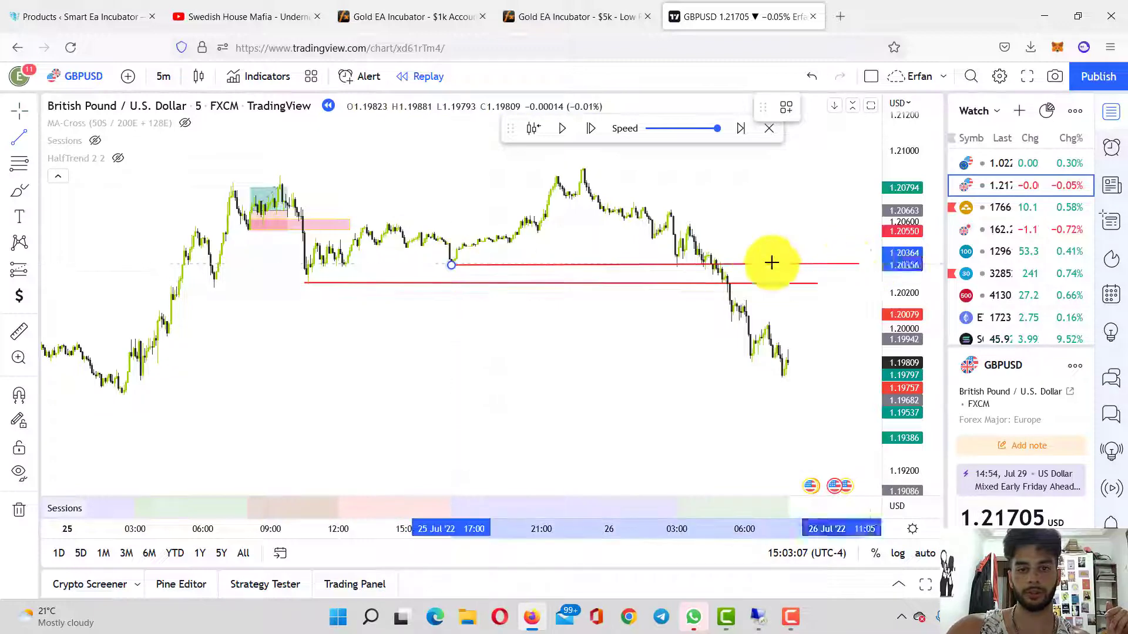
pyautogui.click(758, 263)
pyautogui.moveTo(694, 227); pyautogui.dragTo(613, 211)
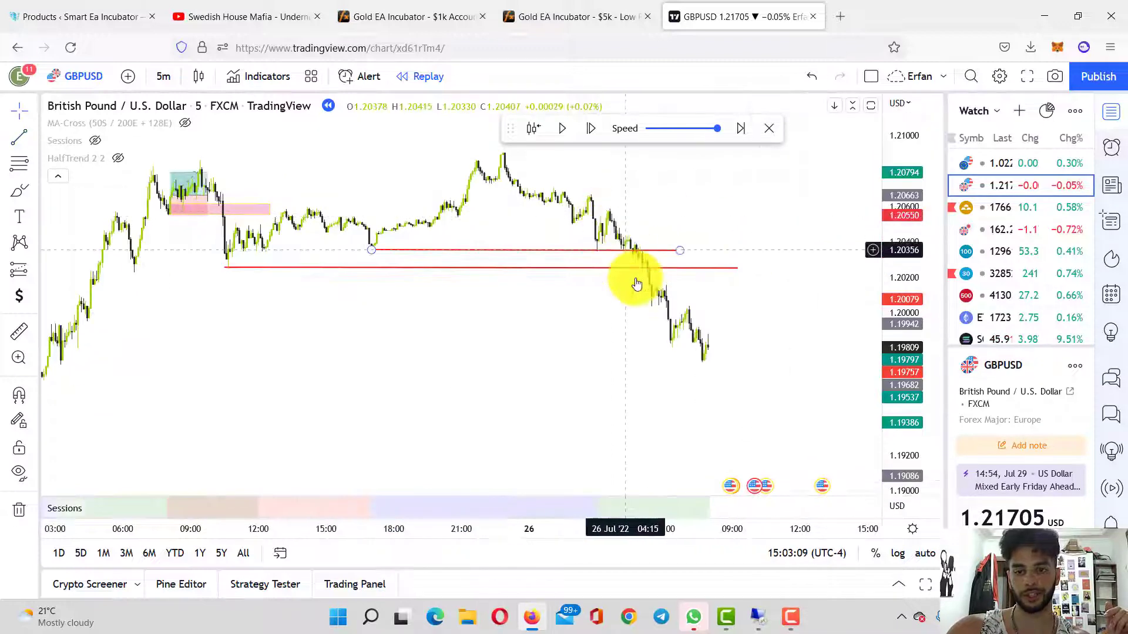
# Step: Delete both red trend lines drawn from the 25 July lows
pyautogui.click(717, 269)
pyautogui.press('Delete')
pyautogui.click(672, 251)
pyautogui.press('Delete')
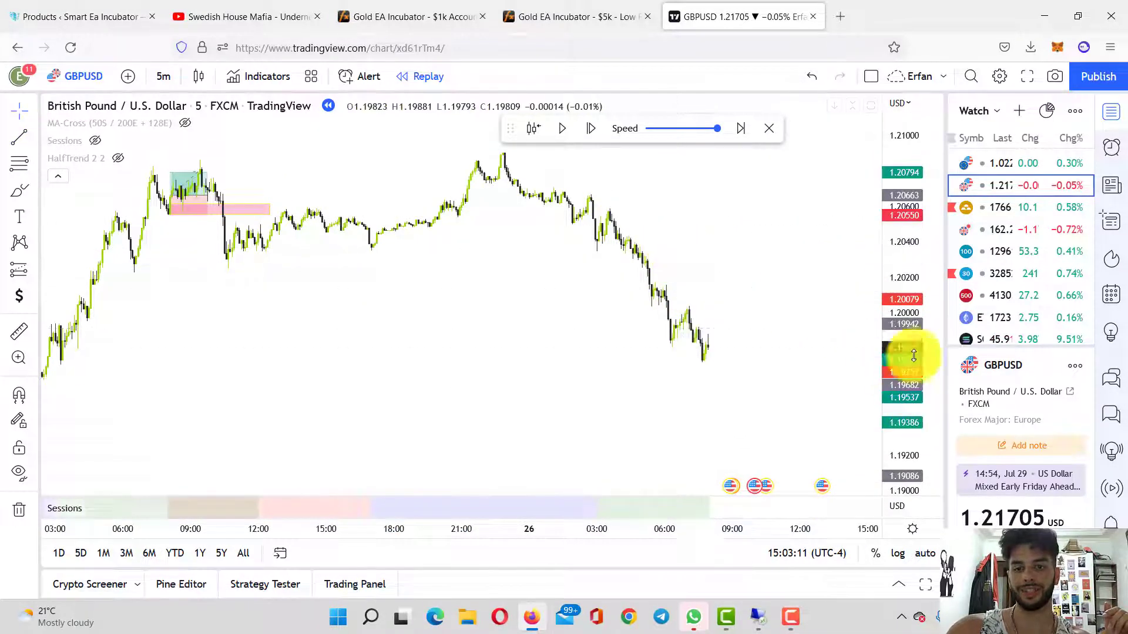
pyautogui.scroll(5, 705, 358)
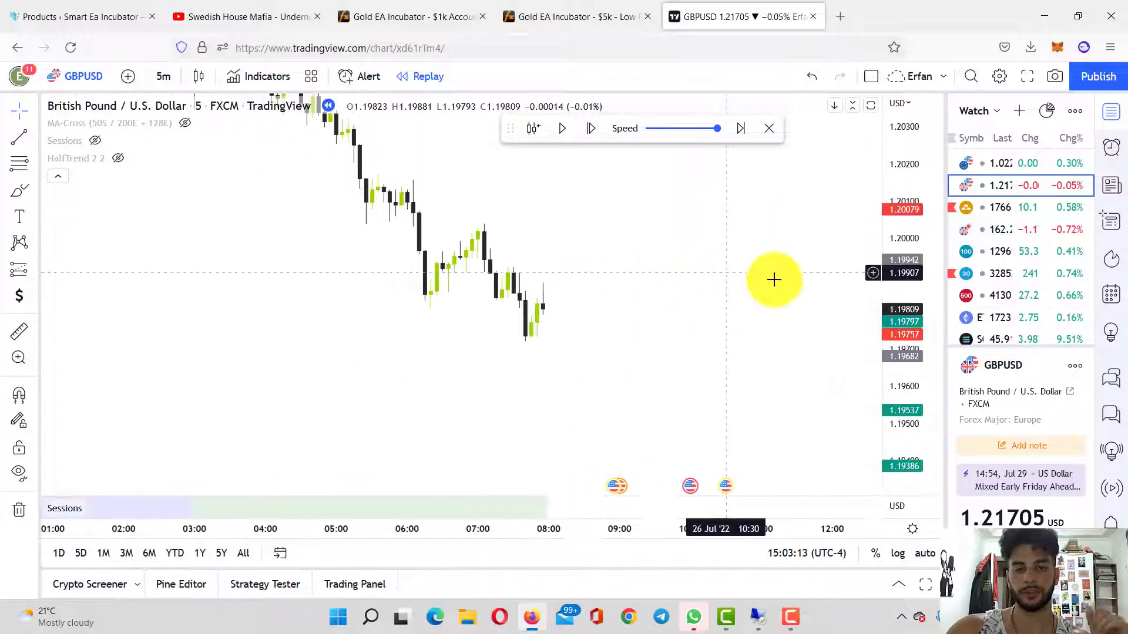
# Step: Advance the GBPUSD bar replay to the 08:10 candle on 26 July
pyautogui.moveTo(914, 383); pyautogui.dragTo(911, 335)
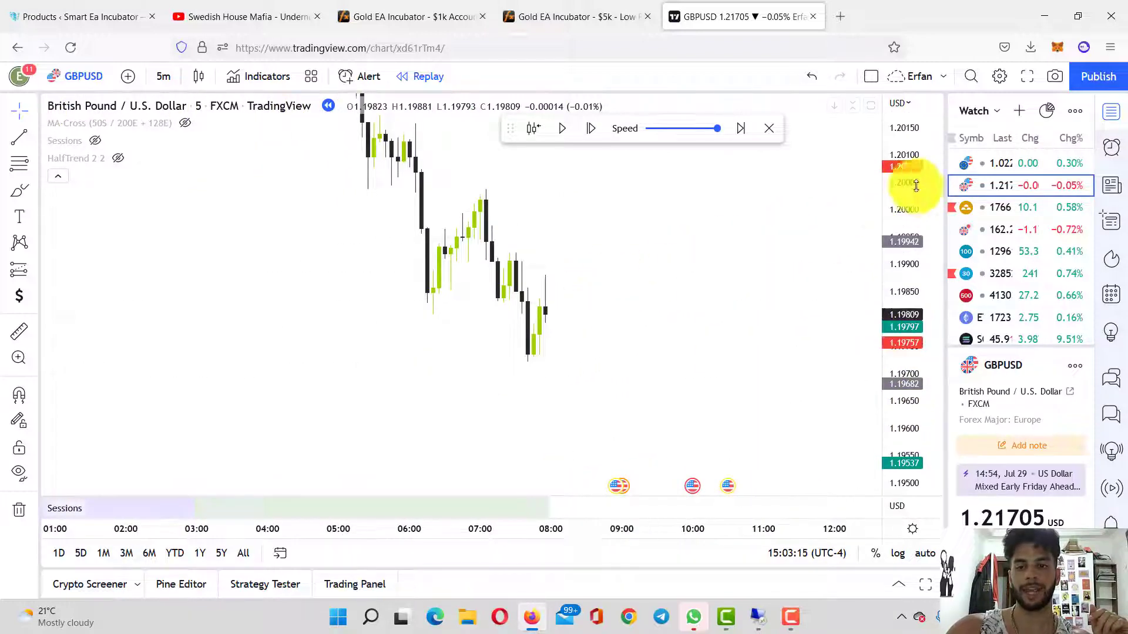
pyautogui.click(589, 130)
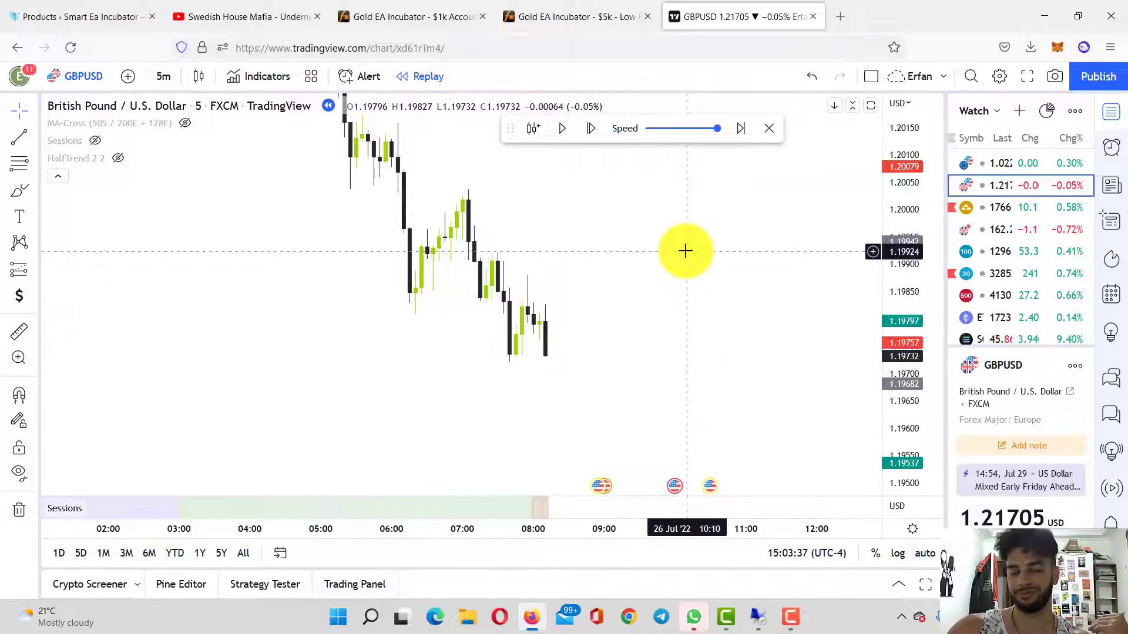
# Step: Draw a pink rectangle from the 05:10 candle on 26 July, spanning 1.20256 to 1.20321, and extend it to about 09:25
pyautogui.moveTo(901, 164); pyautogui.dragTo(893, 284)
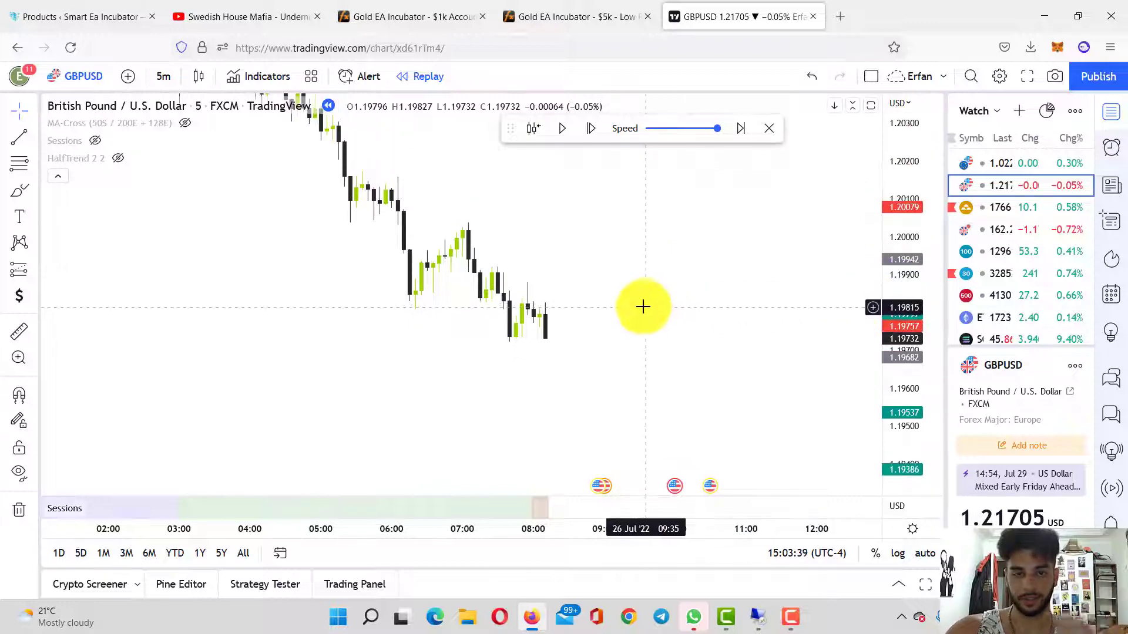
pyautogui.scroll(-1, 650, 282)
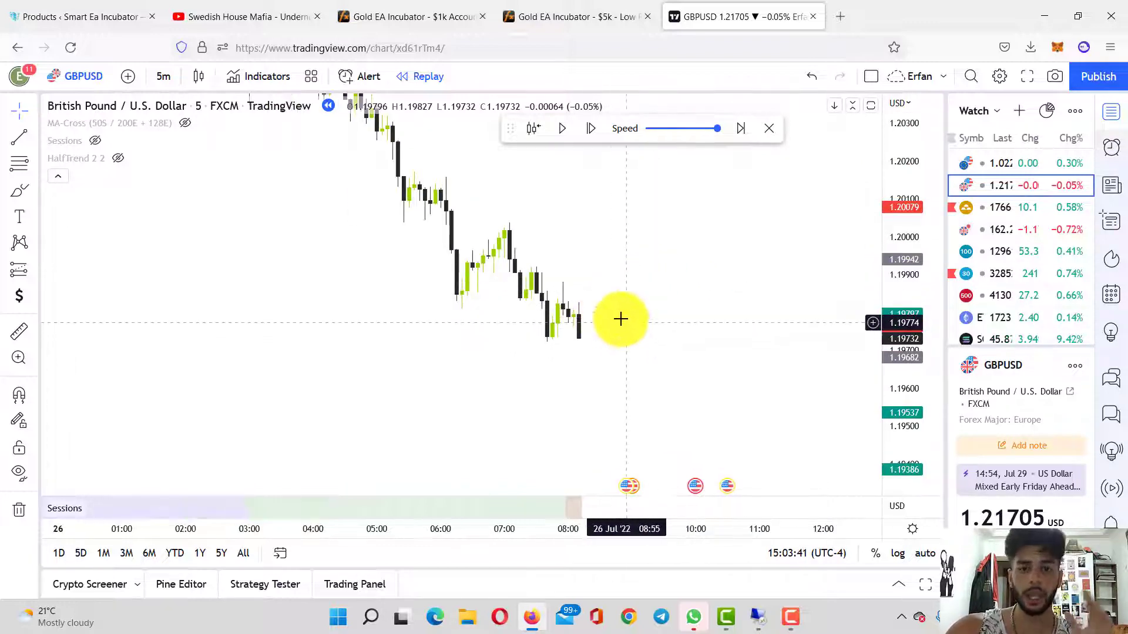
pyautogui.scroll(-4, 597, 231)
pyautogui.moveTo(896, 201); pyautogui.dragTo(897, 247)
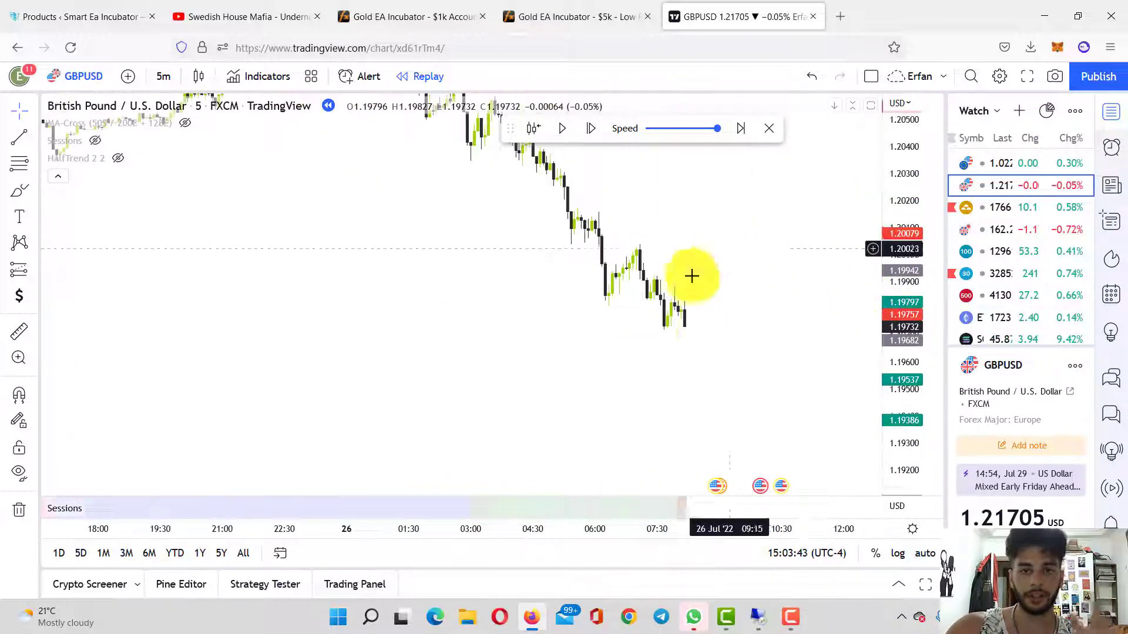
pyautogui.moveTo(691, 276); pyautogui.dragTo(630, 348)
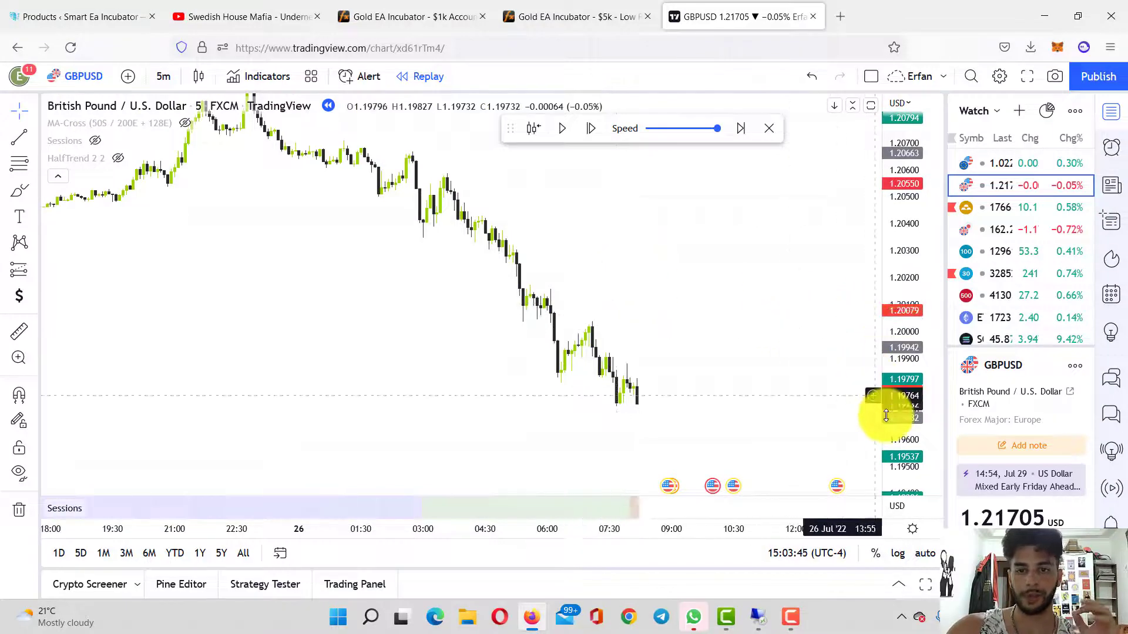
pyautogui.moveTo(885, 416); pyautogui.dragTo(869, 147)
pyautogui.scroll(3, 645, 277)
pyautogui.moveTo(646, 288); pyautogui.dragTo(818, 377)
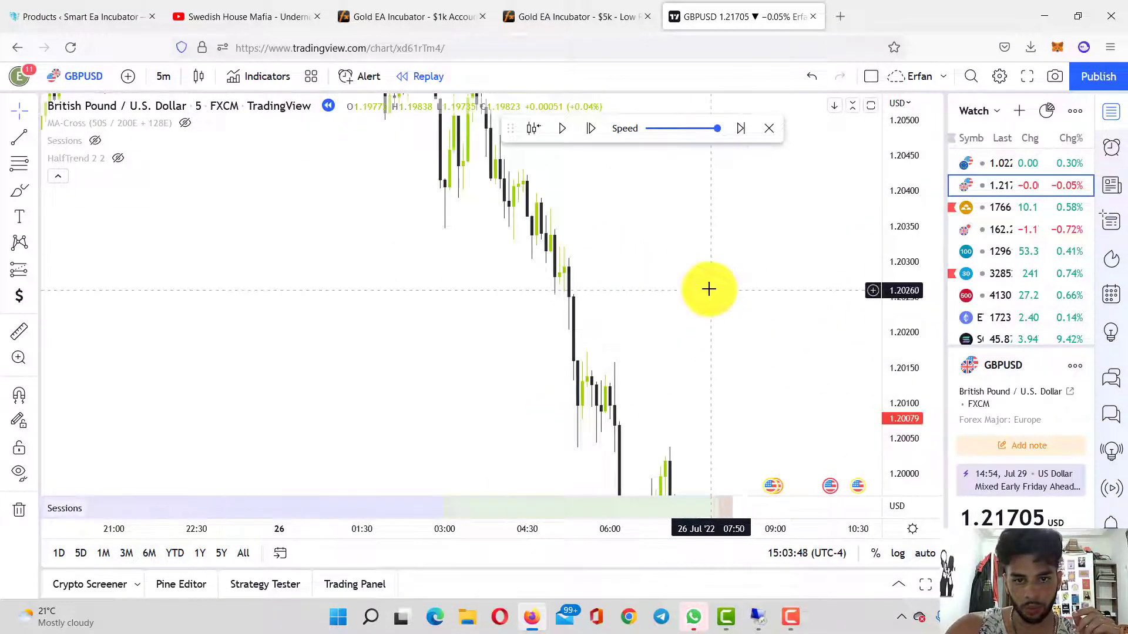
pyautogui.scroll(4, 709, 290)
pyautogui.moveTo(529, 299); pyautogui.dragTo(652, 300)
pyautogui.scroll(3, 838, 305)
pyautogui.moveTo(891, 396); pyautogui.dragTo(891, 250)
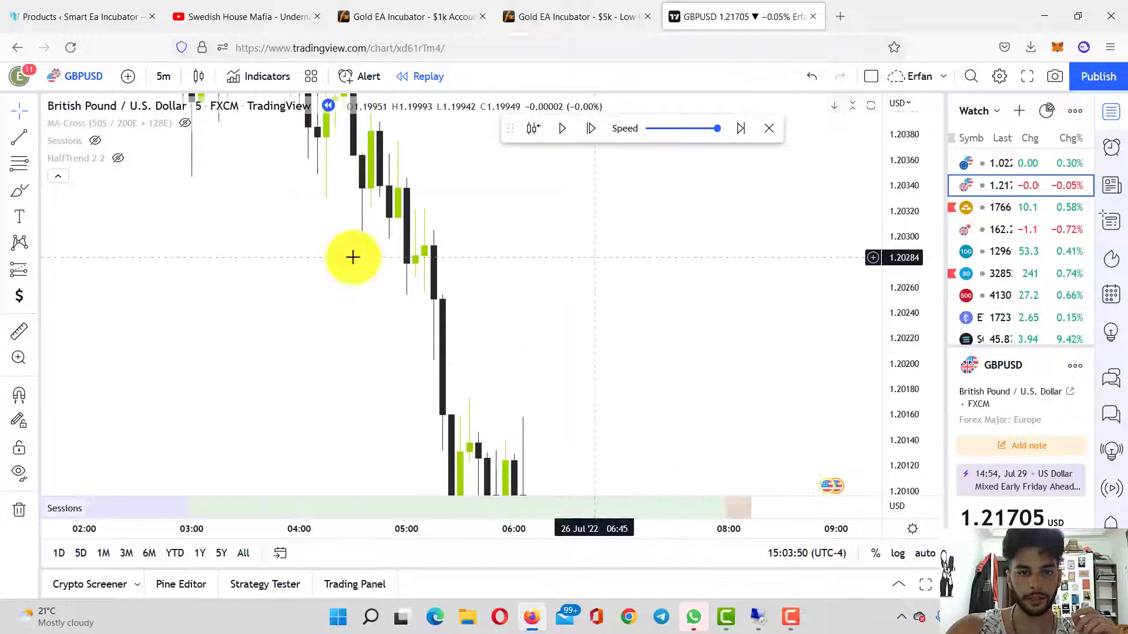
pyautogui.click(27, 187)
pyautogui.click(62, 248)
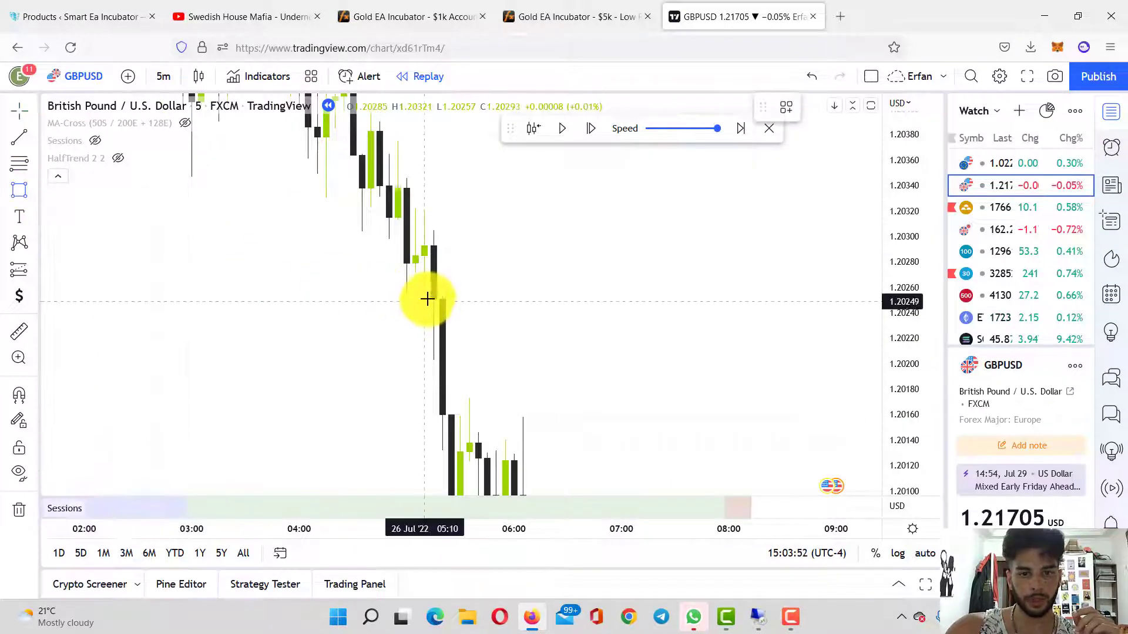
pyautogui.moveTo(424, 292); pyautogui.dragTo(747, 209)
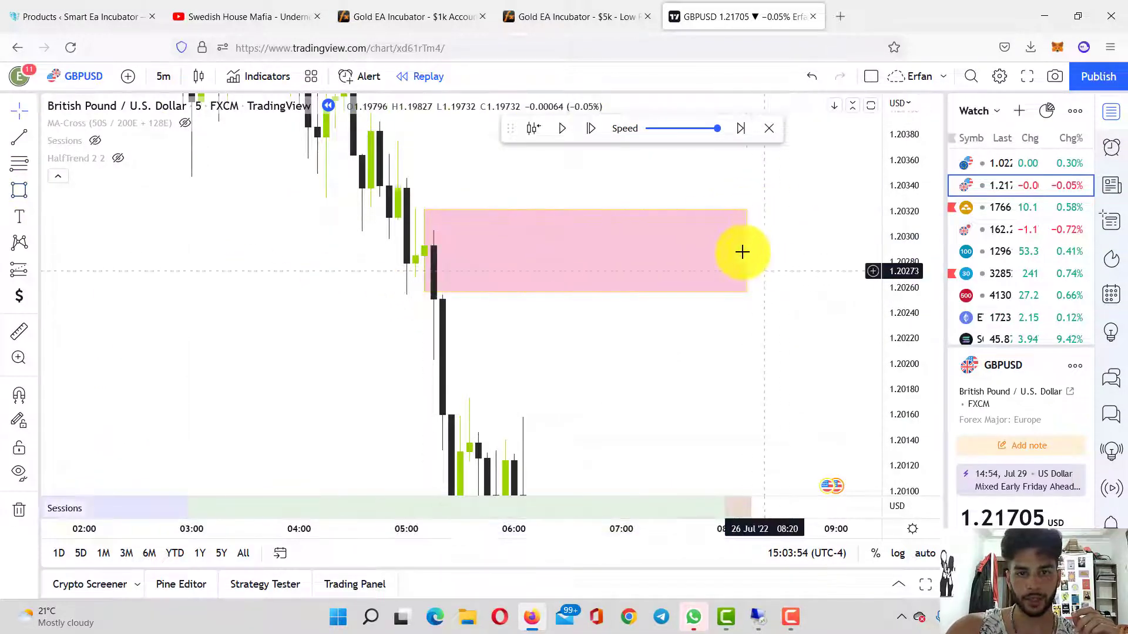
pyautogui.moveTo(747, 252); pyautogui.dragTo(923, 270)
# Step: Draw a trend line just below the pink zone from 07:20 at 1.20246 to the 05:20 candle's high, and delete it
pyautogui.moveTo(793, 354); pyautogui.dragTo(742, 304)
pyautogui.moveTo(927, 169); pyautogui.dragTo(897, 277)
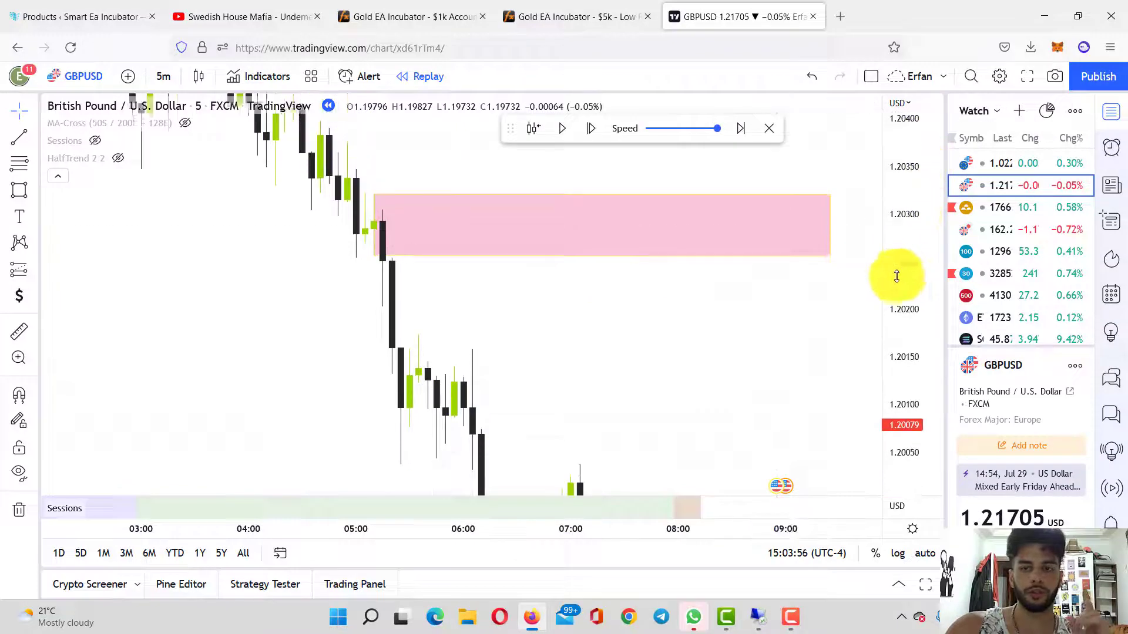
pyautogui.moveTo(529, 285); pyautogui.dragTo(690, 335)
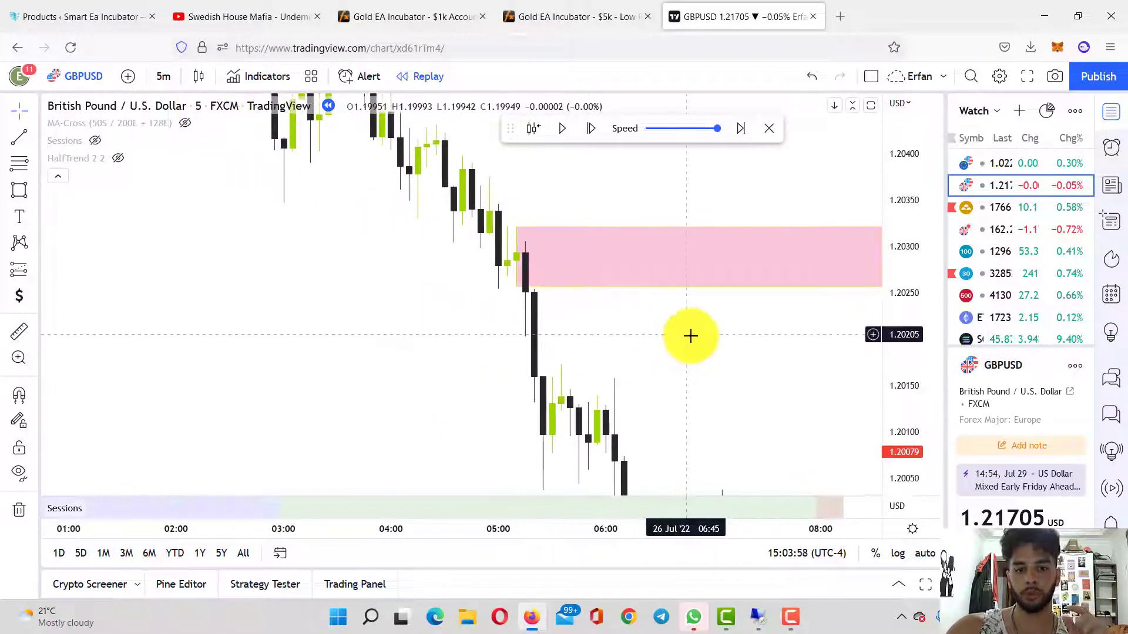
pyautogui.moveTo(916, 407); pyautogui.dragTo(906, 194)
pyautogui.scroll(2, 580, 334)
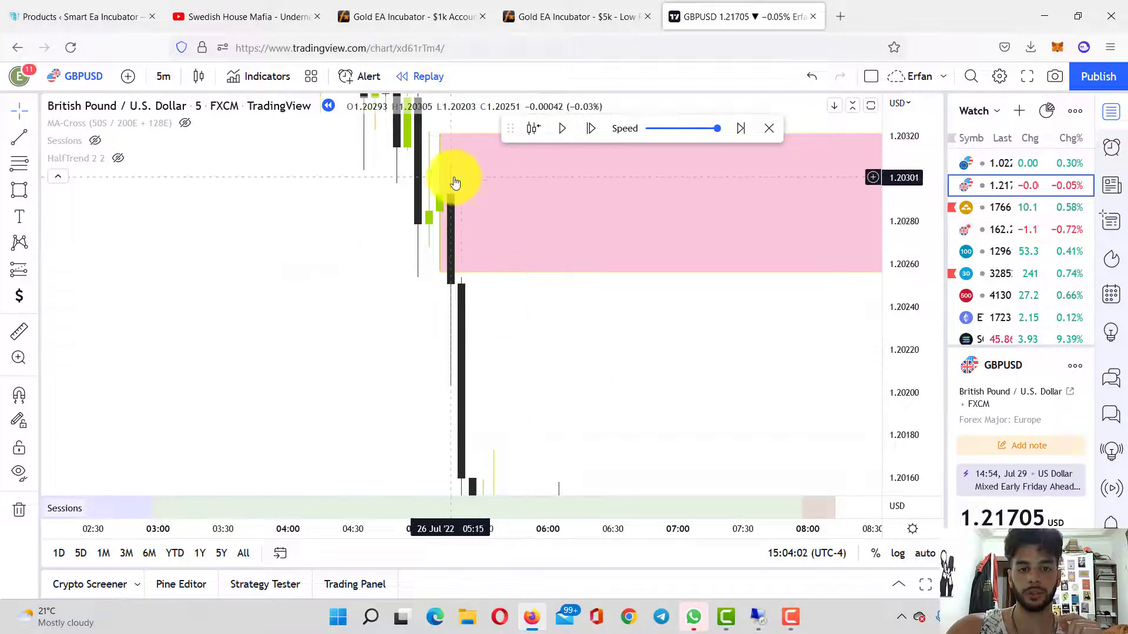
pyautogui.click(19, 137)
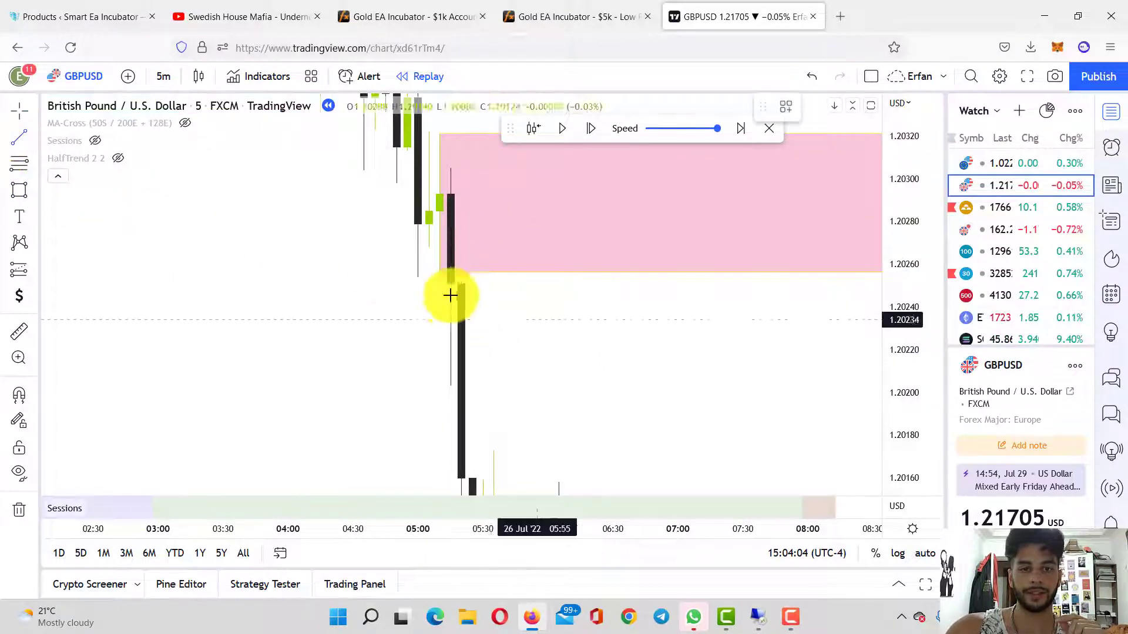
pyautogui.click(721, 294)
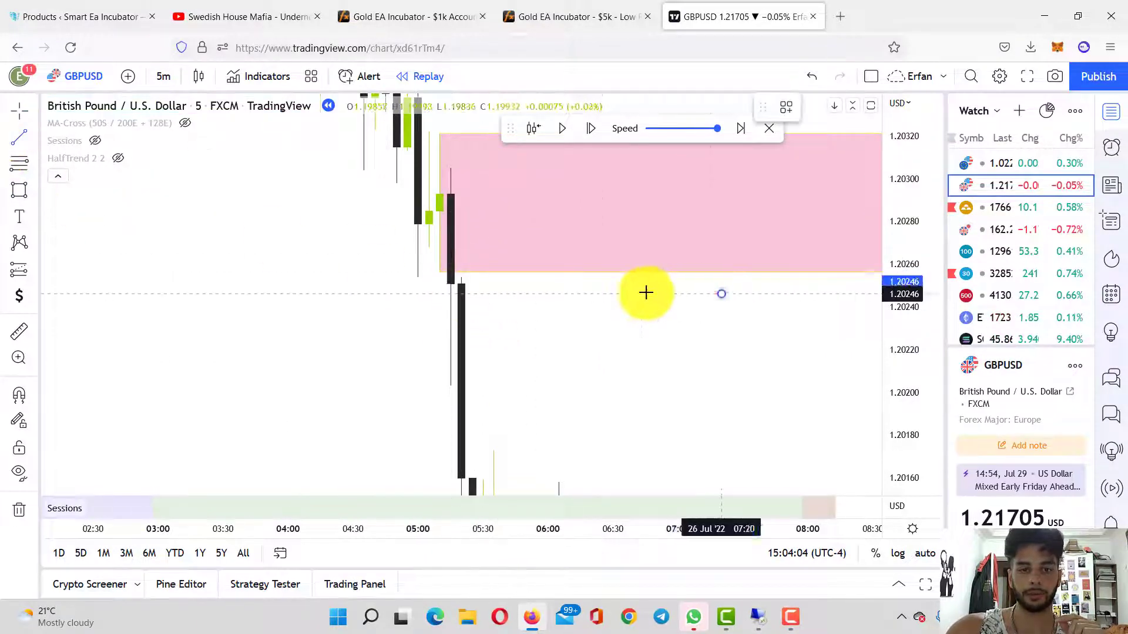
pyautogui.click(463, 276)
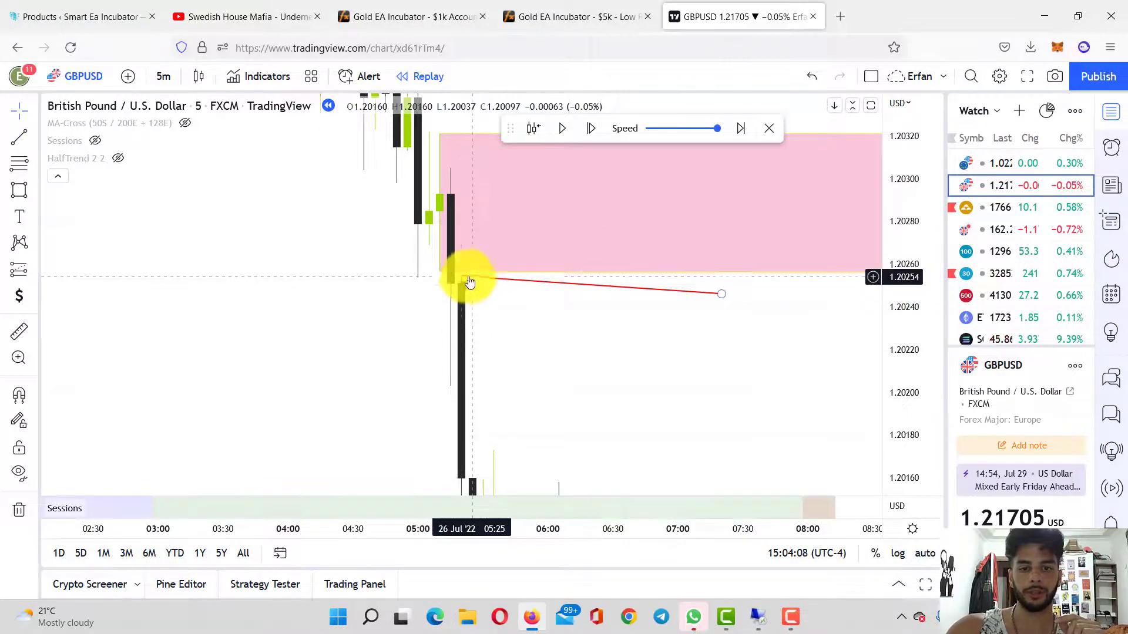
pyautogui.moveTo(463, 274); pyautogui.dragTo(574, 292)
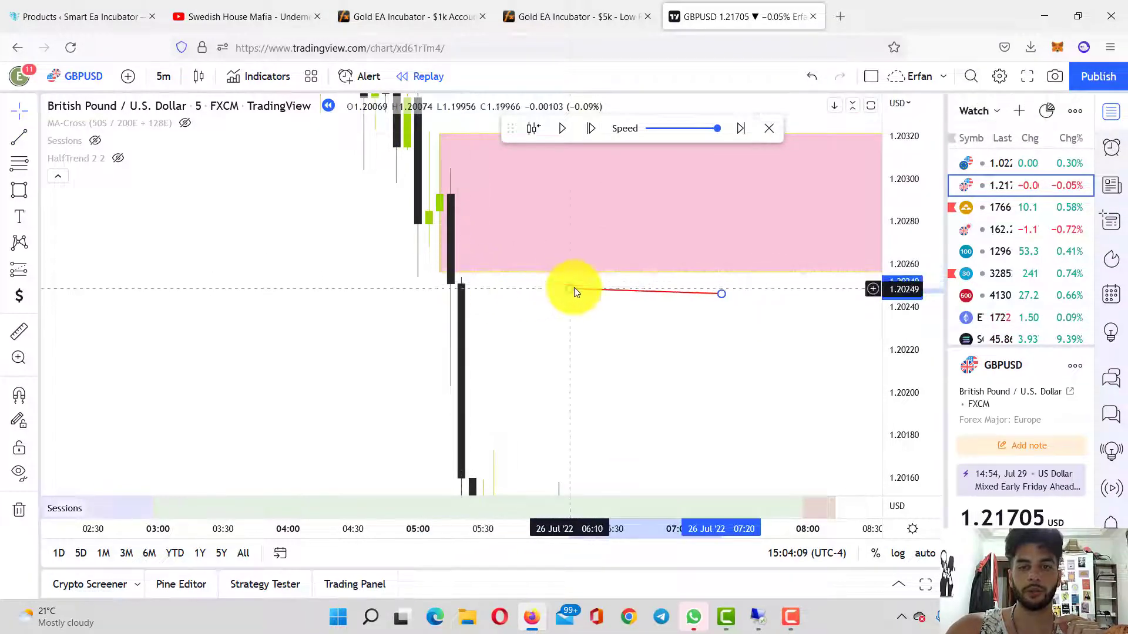
pyautogui.press('Delete')
# Step: Extend the pink zone that starts at 05:10 to end at 10:35 on 26 July, and deselect it
pyautogui.moveTo(904, 207); pyautogui.dragTo(844, 460)
pyautogui.scroll(-4, 805, 376)
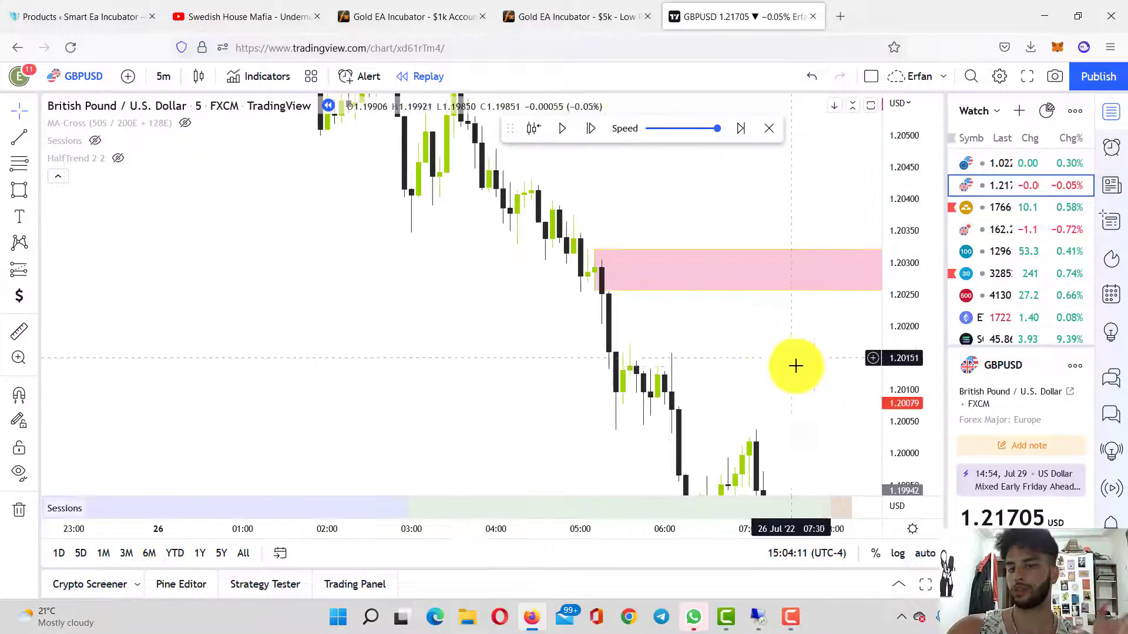
pyautogui.moveTo(776, 349); pyautogui.dragTo(514, 267)
pyautogui.moveTo(693, 187); pyautogui.dragTo(791, 197)
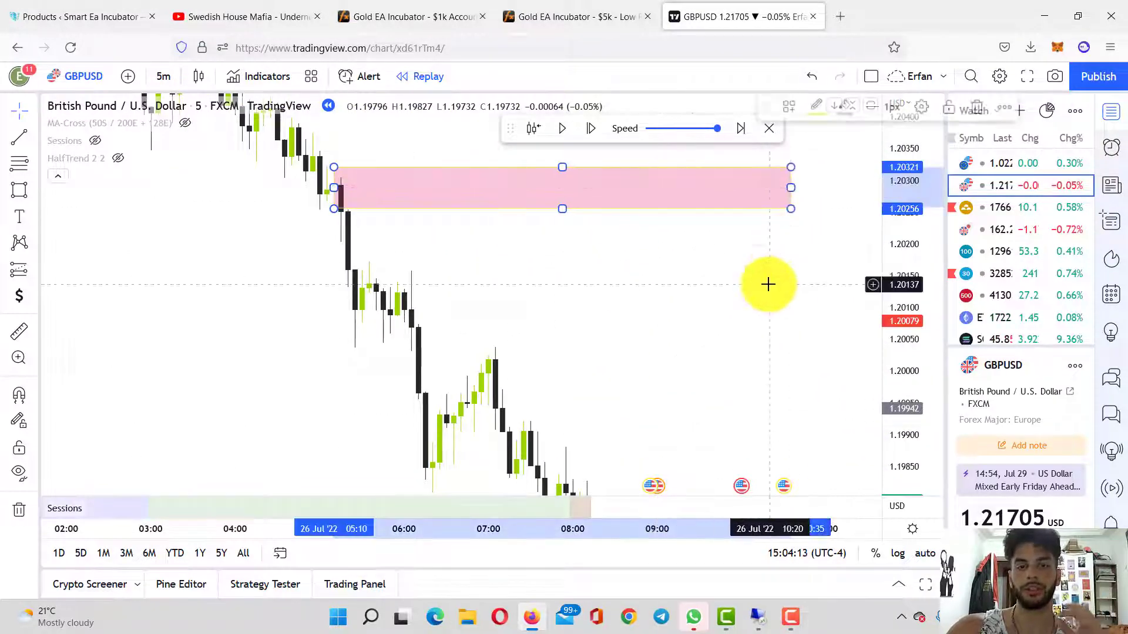
pyautogui.click(769, 285)
# Step: Advance the bar replay candle by candle from 08:10 to the 08:40 candle
pyautogui.moveTo(732, 354); pyautogui.dragTo(718, 248)
pyautogui.moveTo(562, 329); pyautogui.dragTo(590, 472)
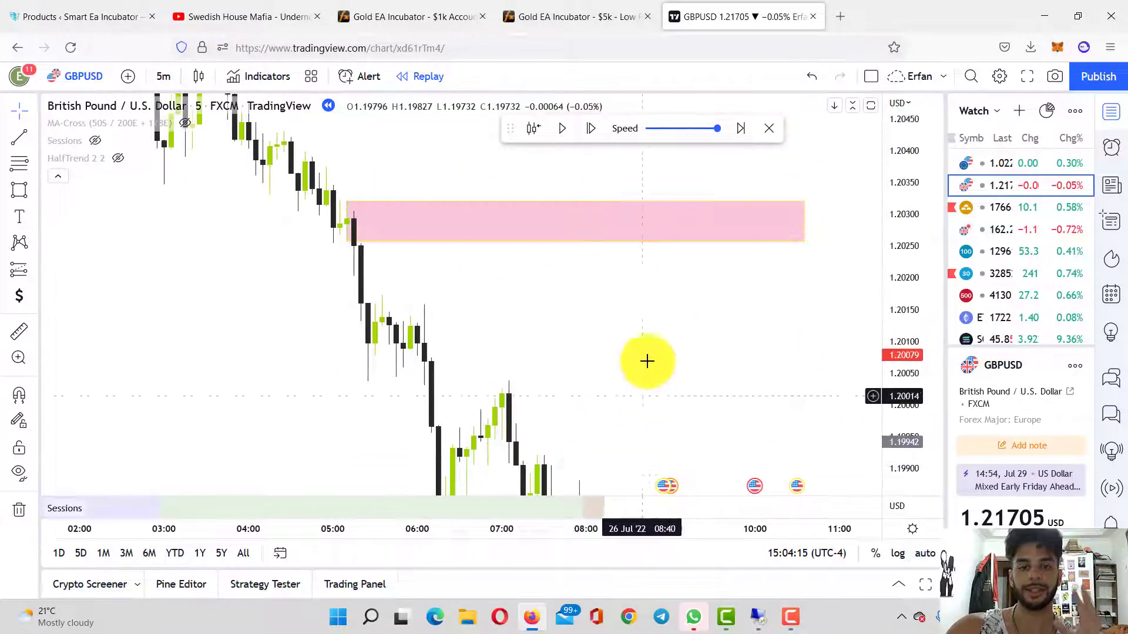
pyautogui.moveTo(647, 361); pyautogui.dragTo(632, 302)
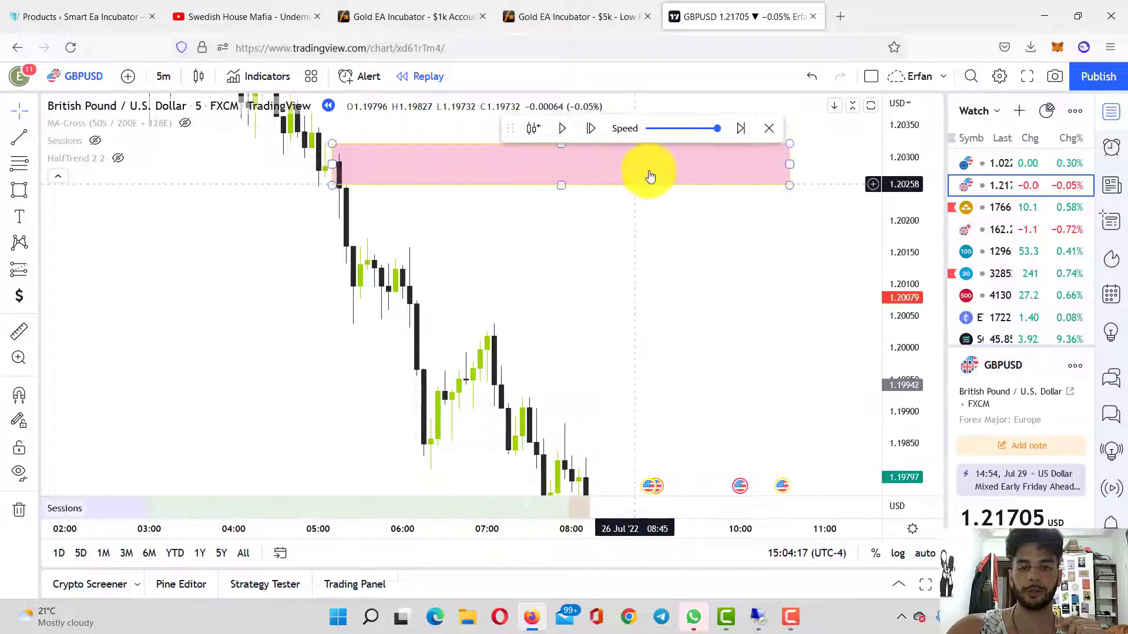
pyautogui.moveTo(901, 176); pyautogui.dragTo(801, 202)
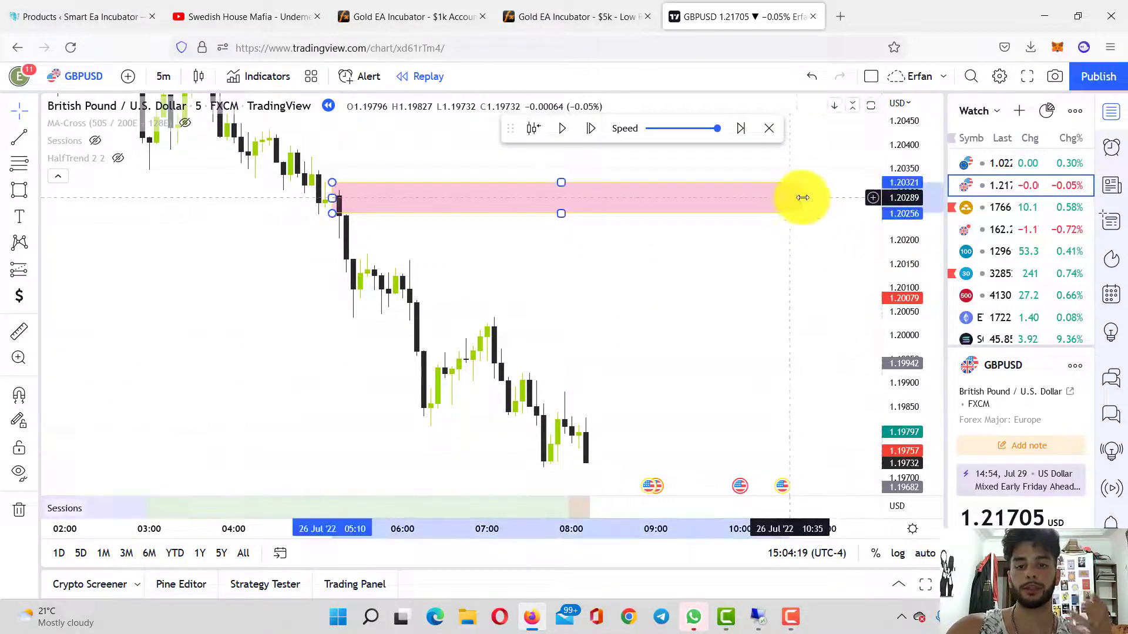
pyautogui.moveTo(785, 249); pyautogui.dragTo(730, 217)
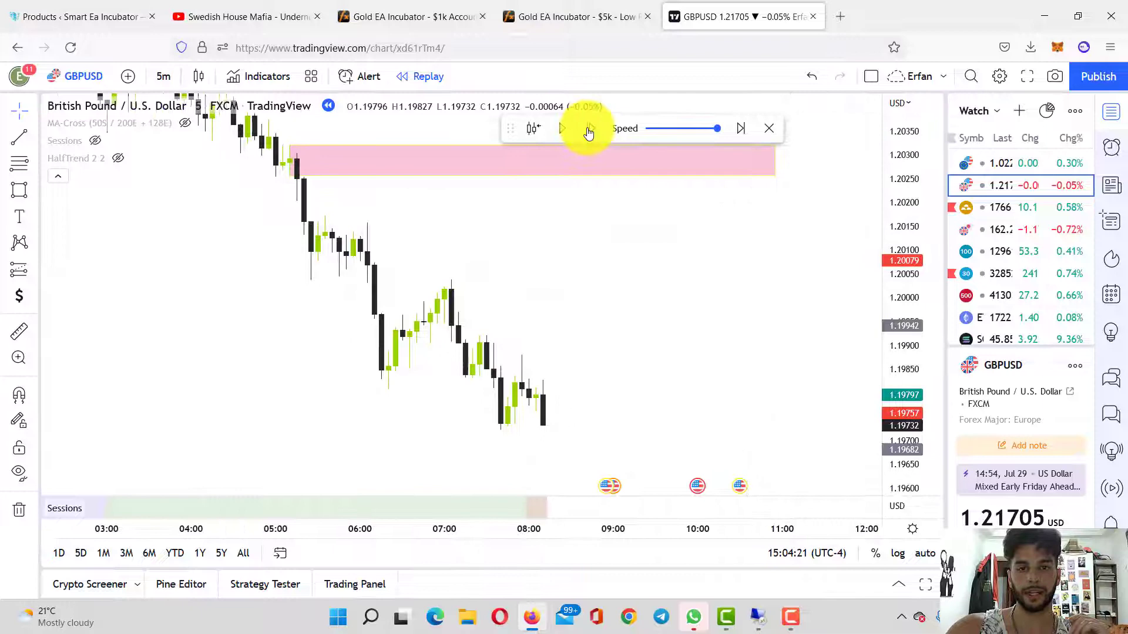
pyautogui.click(588, 130)
pyautogui.click(589, 130)
pyautogui.click(589, 130)
pyautogui.click(588, 130)
pyautogui.click(590, 130)
pyautogui.click(590, 129)
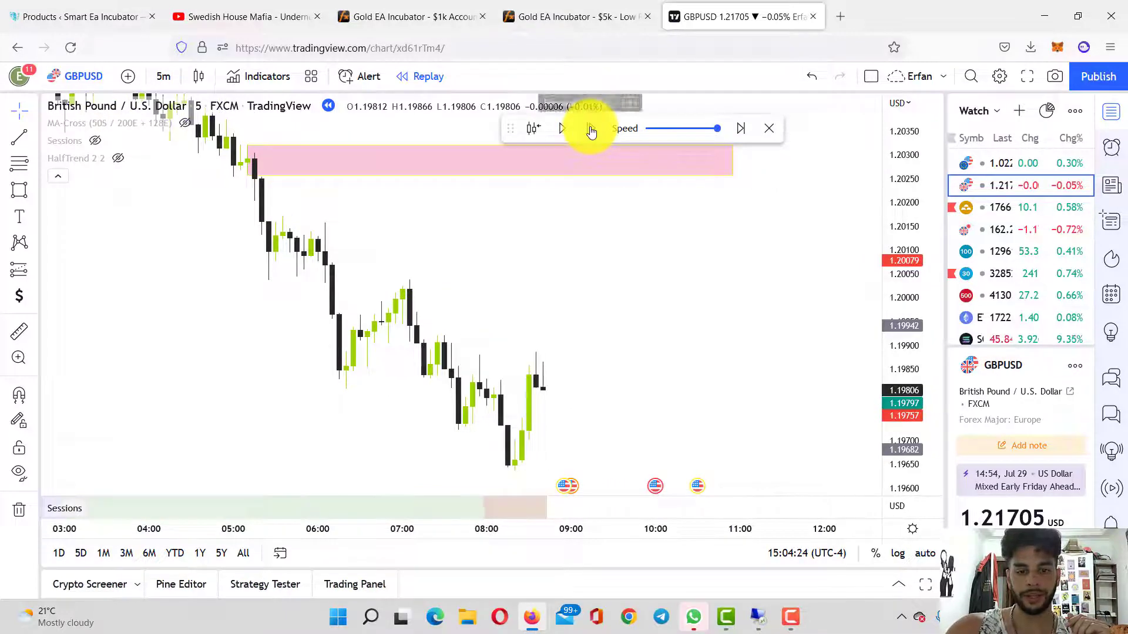
# Step: Step the bar replay forward to the completed 09:00 candle
pyautogui.moveTo(626, 277); pyautogui.dragTo(603, 223)
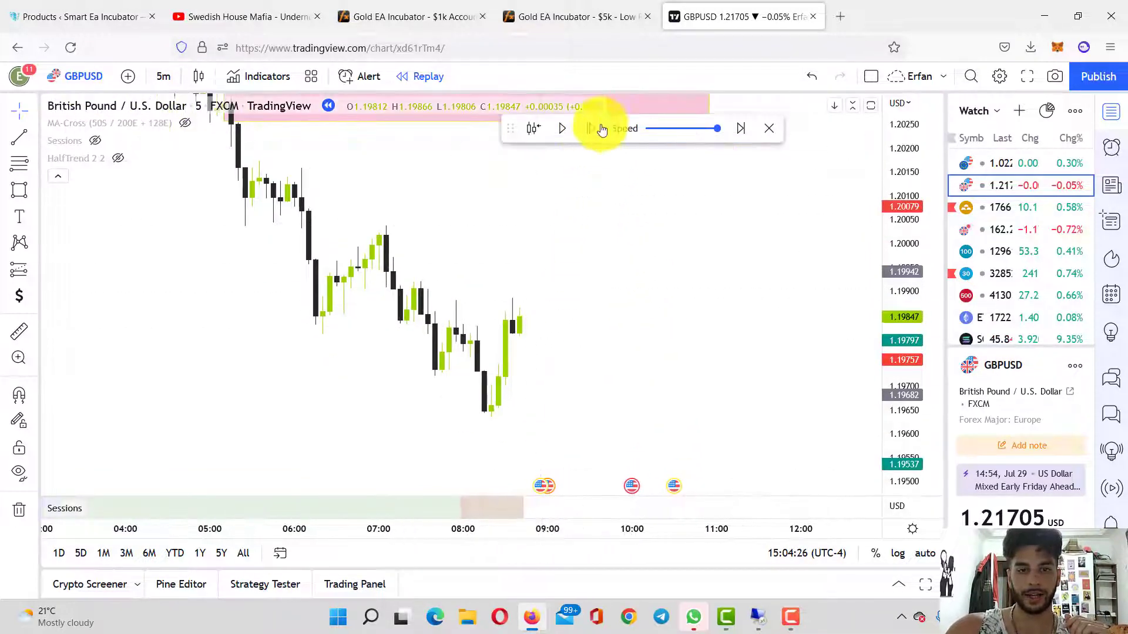
pyautogui.click(591, 132)
pyautogui.click(591, 132)
pyautogui.click(593, 126)
pyautogui.click(594, 126)
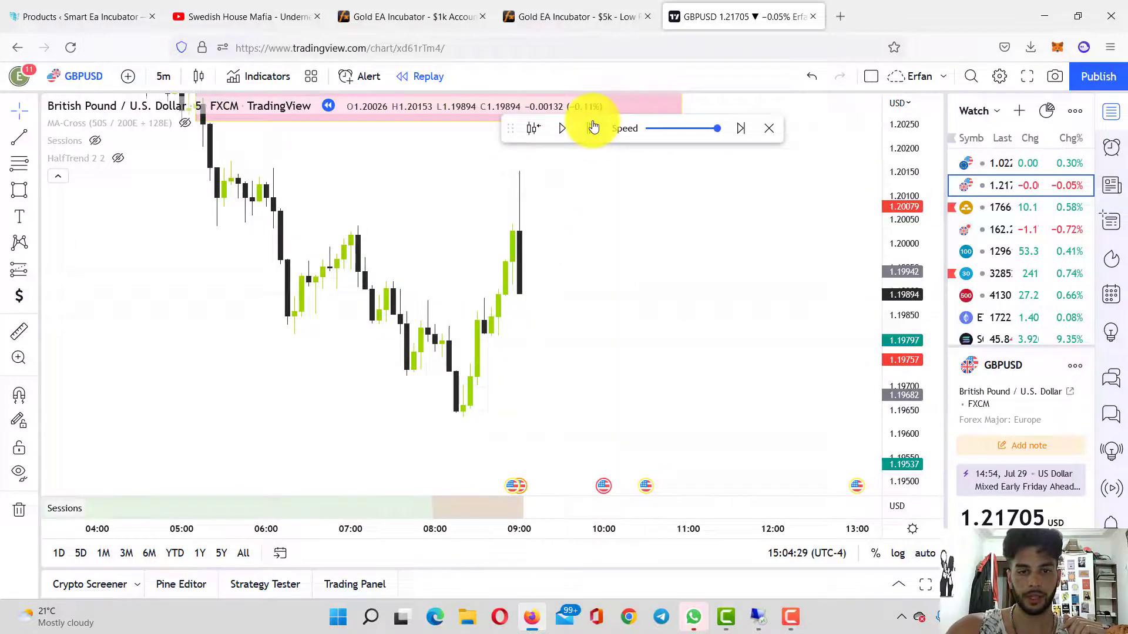
pyautogui.click(594, 127)
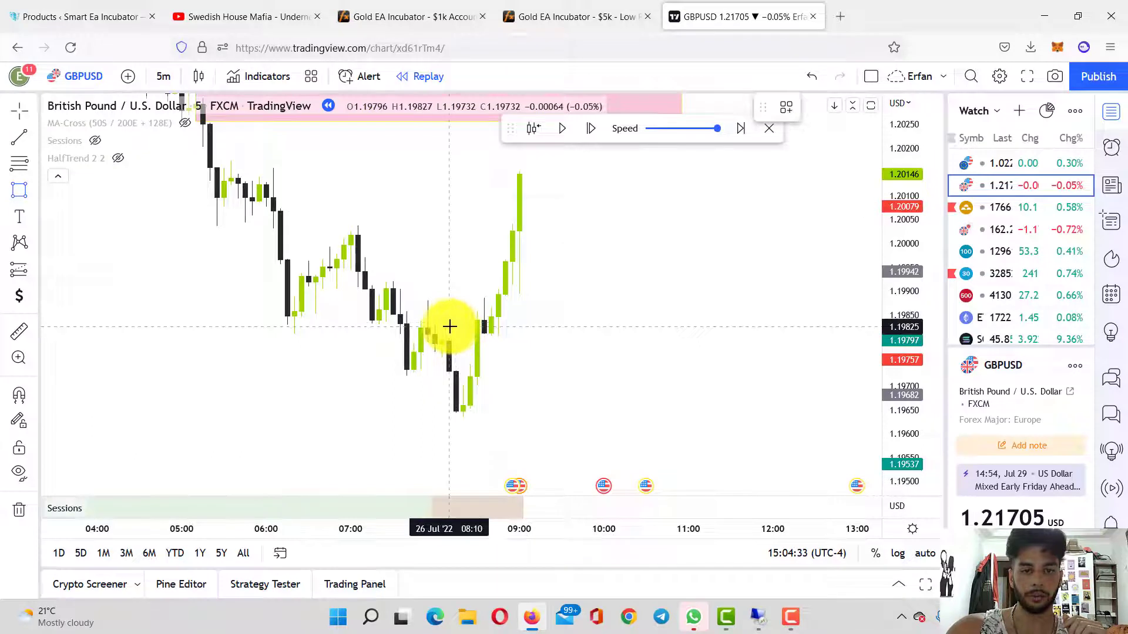
# Step: Draw a pink rectangle over the latest swing low from 08:10 to about 11:25, spanning about 1.19825 to 1.1964
pyautogui.moveTo(449, 326)
pyautogui.mouseDown()
pyautogui.moveTo(541, 380)
pyautogui.moveTo(723, 415)
pyautogui.mouseUp()
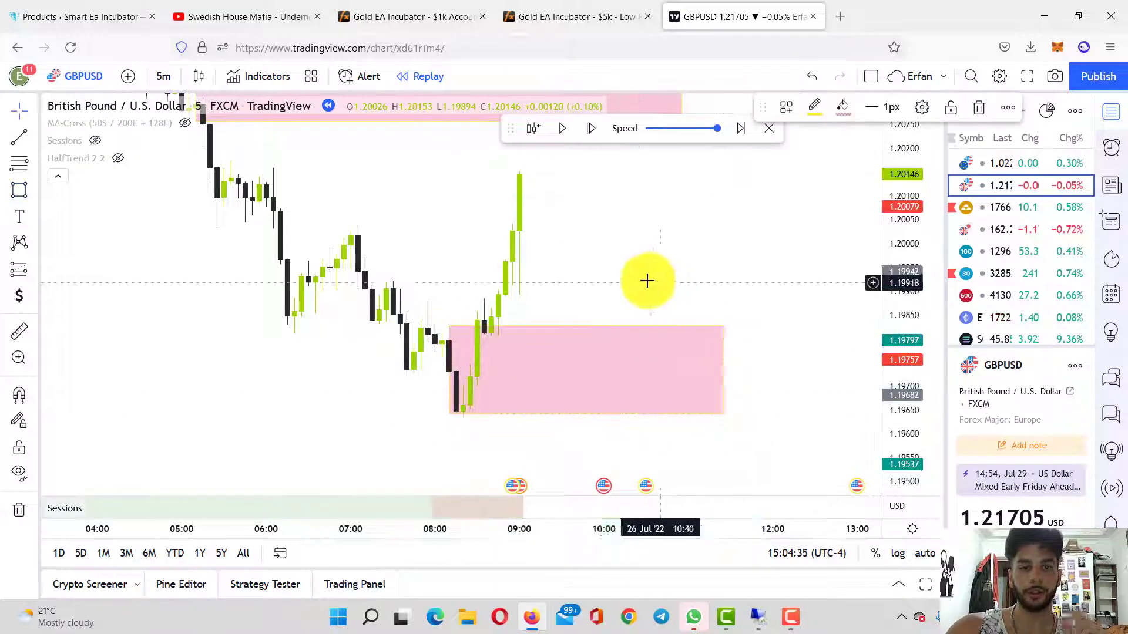
pyautogui.click(646, 281)
pyautogui.moveTo(638, 278); pyautogui.dragTo(666, 275)
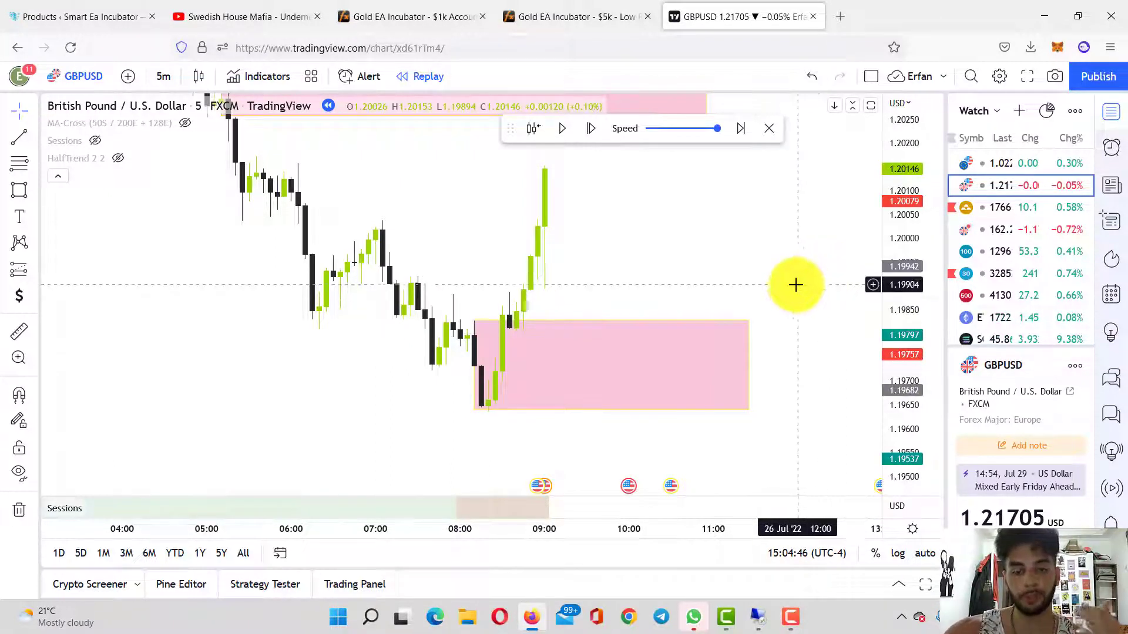
# Step: Examine the candles around the lower pink zone and the rally out of it between 08:10 and 09:00
pyautogui.moveTo(764, 248); pyautogui.dragTo(800, 225)
pyautogui.moveTo(903, 384); pyautogui.dragTo(903, 213)
pyautogui.scroll(2, 558, 267)
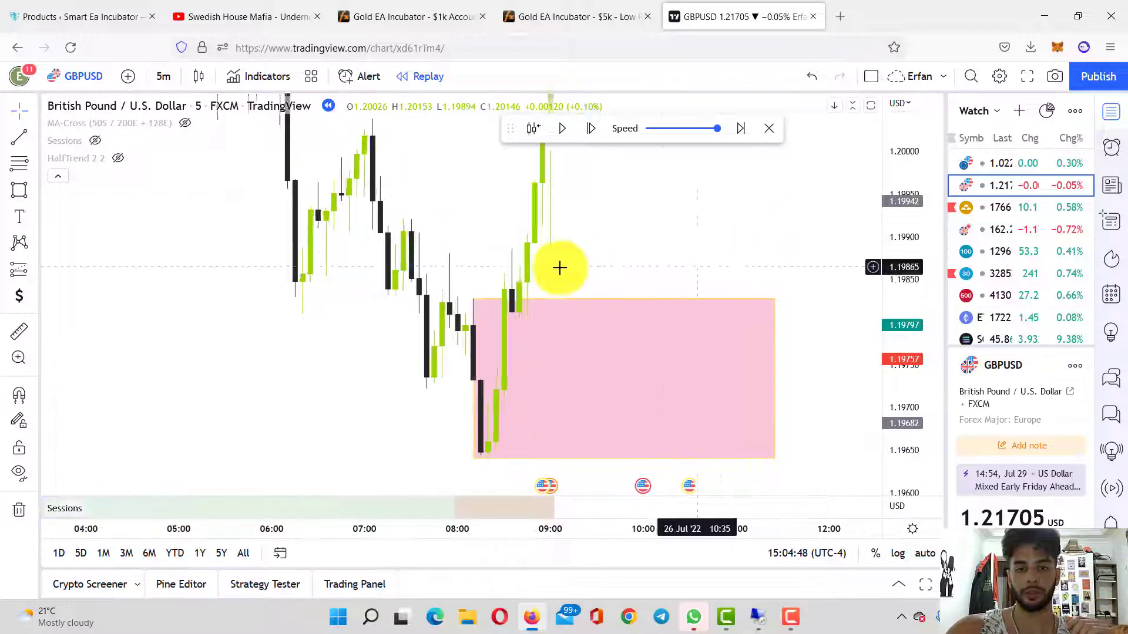
pyautogui.moveTo(561, 282); pyautogui.dragTo(699, 232)
pyautogui.scroll(3, 676, 241)
pyautogui.click(470, 254)
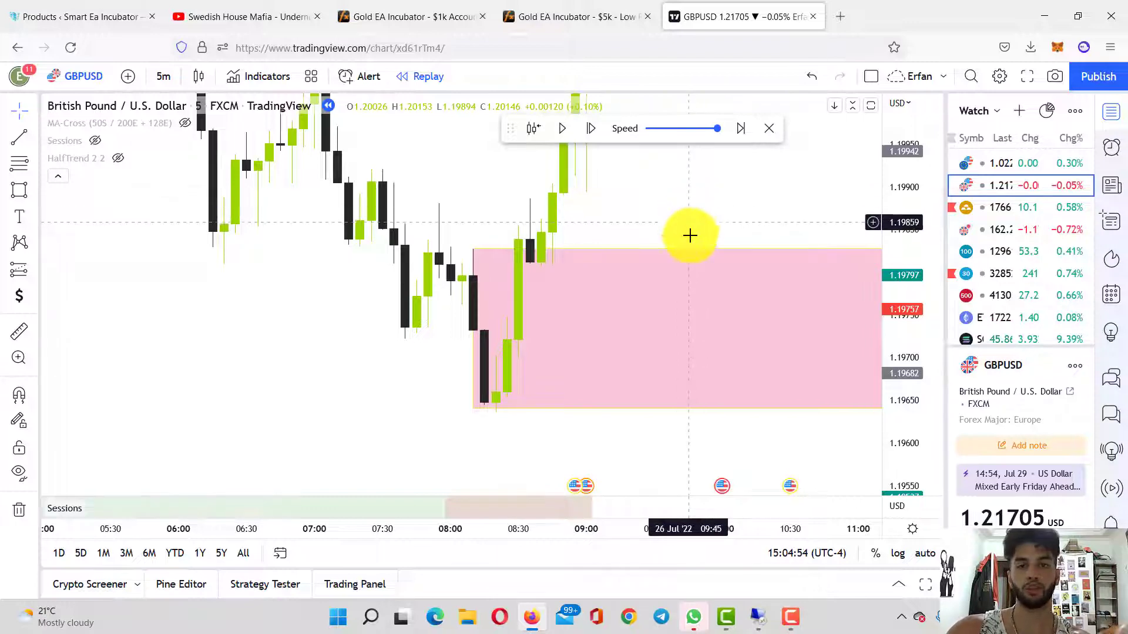
pyautogui.moveTo(520, 264); pyautogui.dragTo(471, 293)
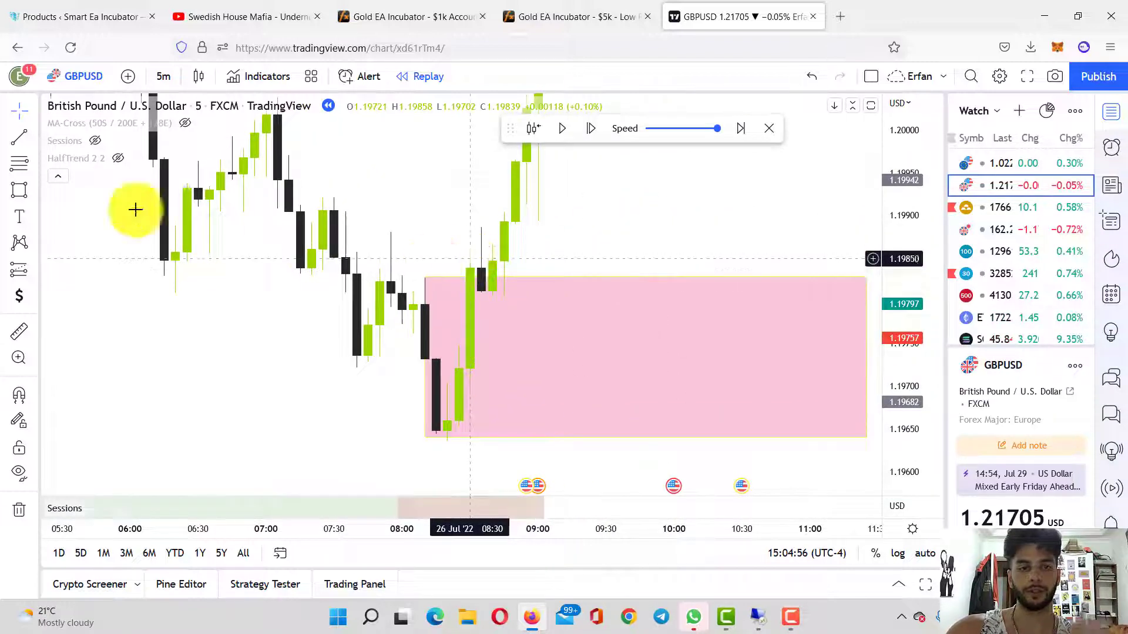
pyautogui.click(35, 139)
pyautogui.click(76, 169)
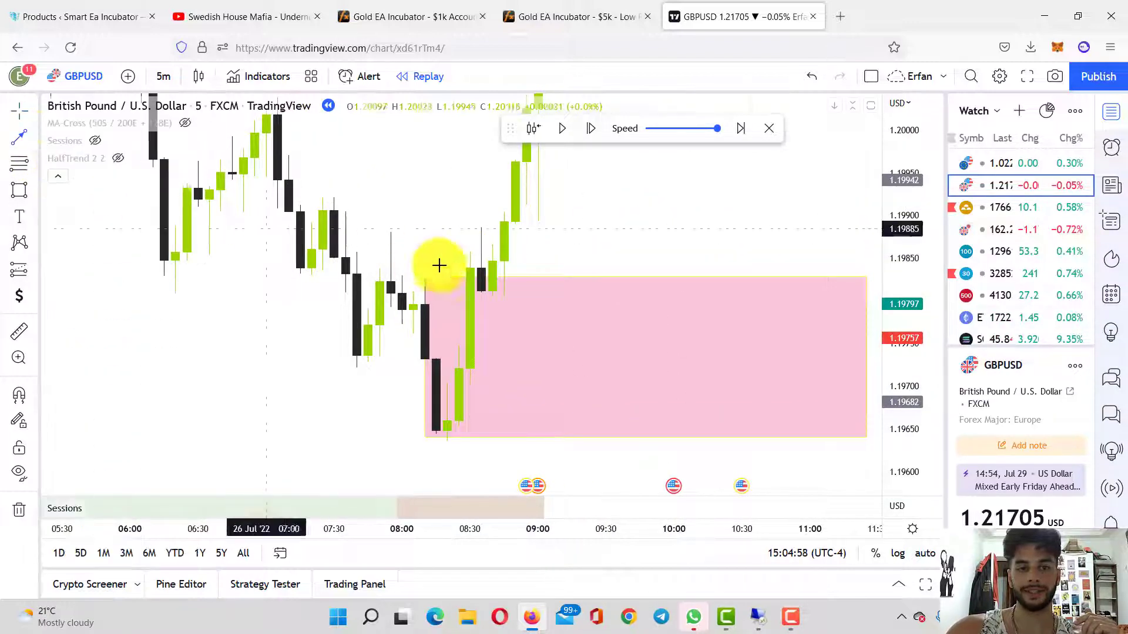
pyautogui.click(464, 223)
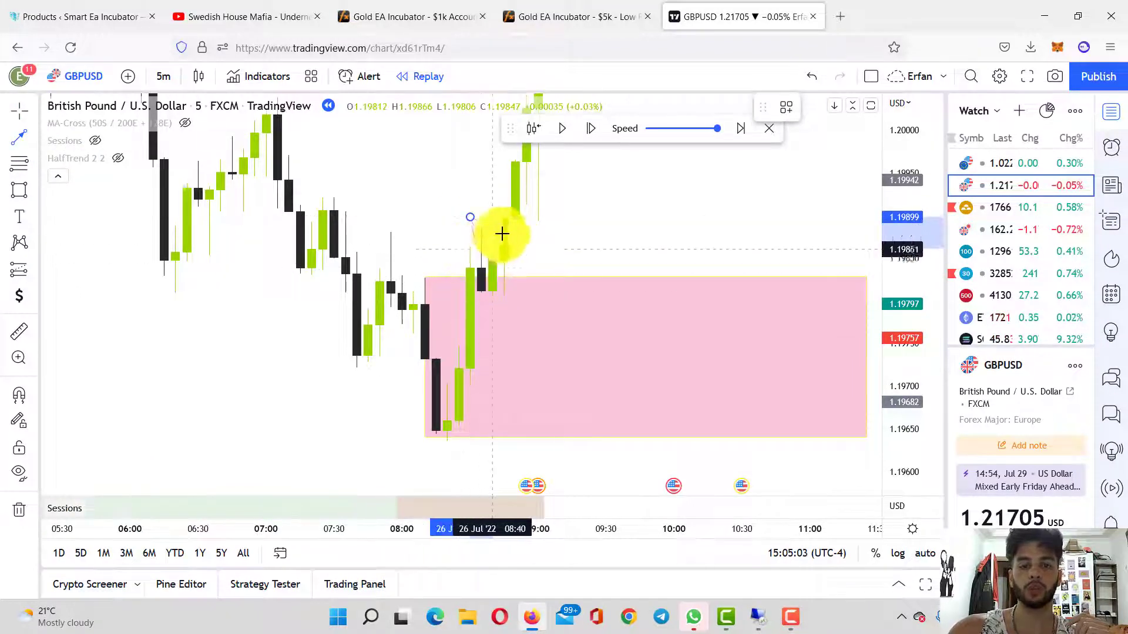
pyautogui.click(36, 191)
pyautogui.click(36, 191)
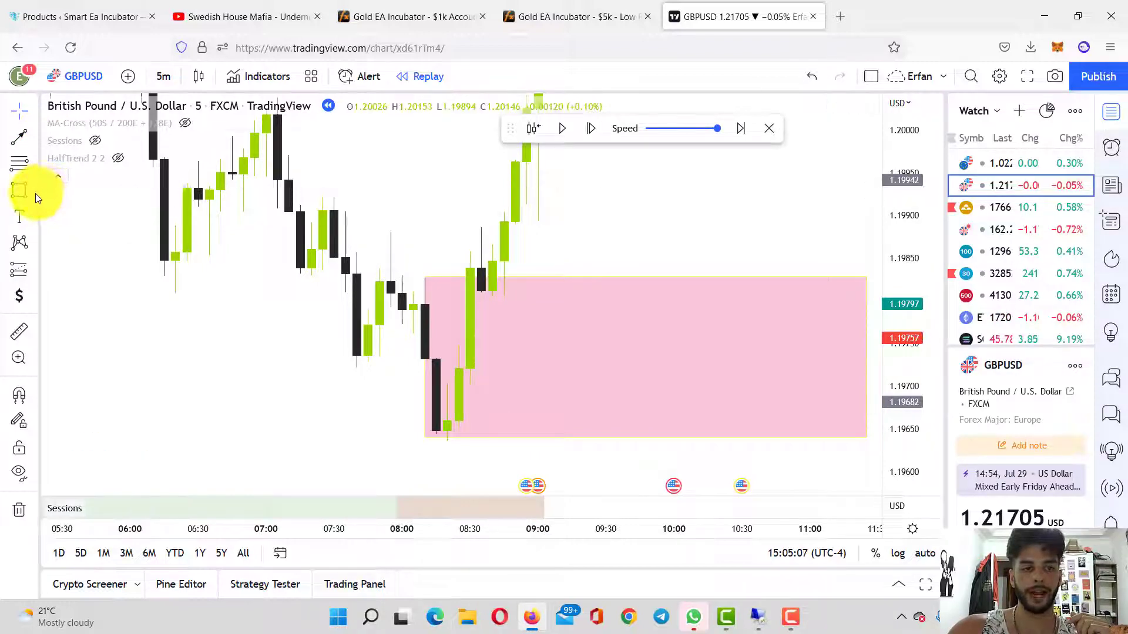
# Step: Circle the candles just above the lower pink zone around 08:45 with the brush, and delete the circle
pyautogui.click(36, 192)
pyautogui.click(100, 194)
pyautogui.moveTo(497, 209)
pyautogui.mouseDown()
pyautogui.moveTo(494, 292)
pyautogui.moveTo(522, 239)
pyautogui.moveTo(496, 216)
pyautogui.moveTo(506, 283)
pyautogui.moveTo(495, 228)
pyautogui.mouseUp()
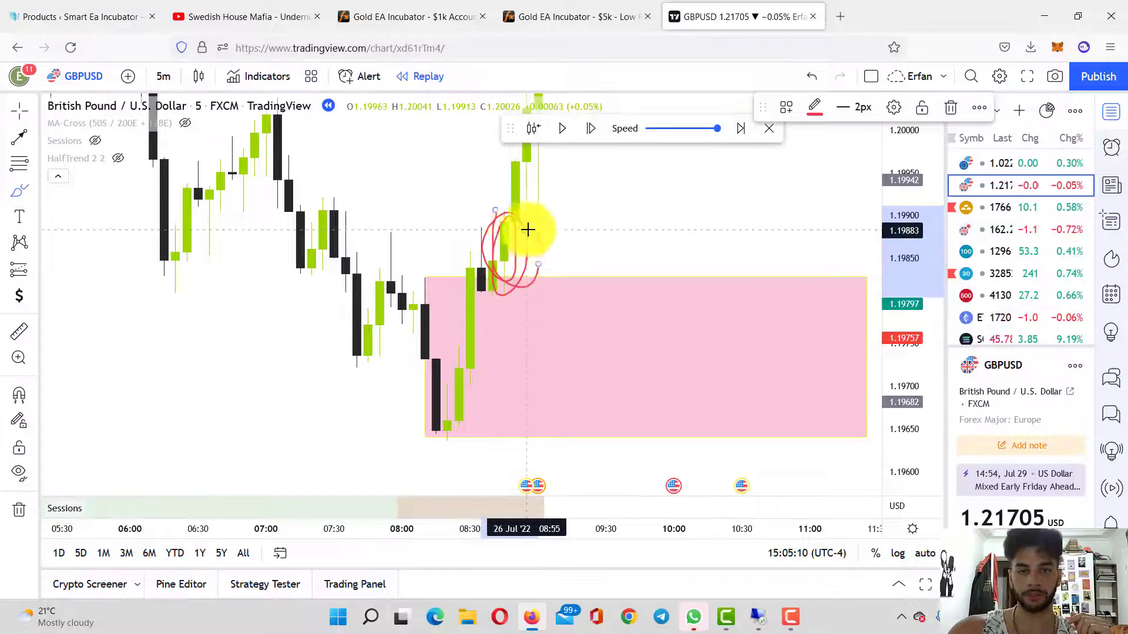
pyautogui.press('Delete')
# Step: Place a long position at the 08:45 candle with the entry at about 1.19911 and the stop at about 1.19794
pyautogui.click(34, 269)
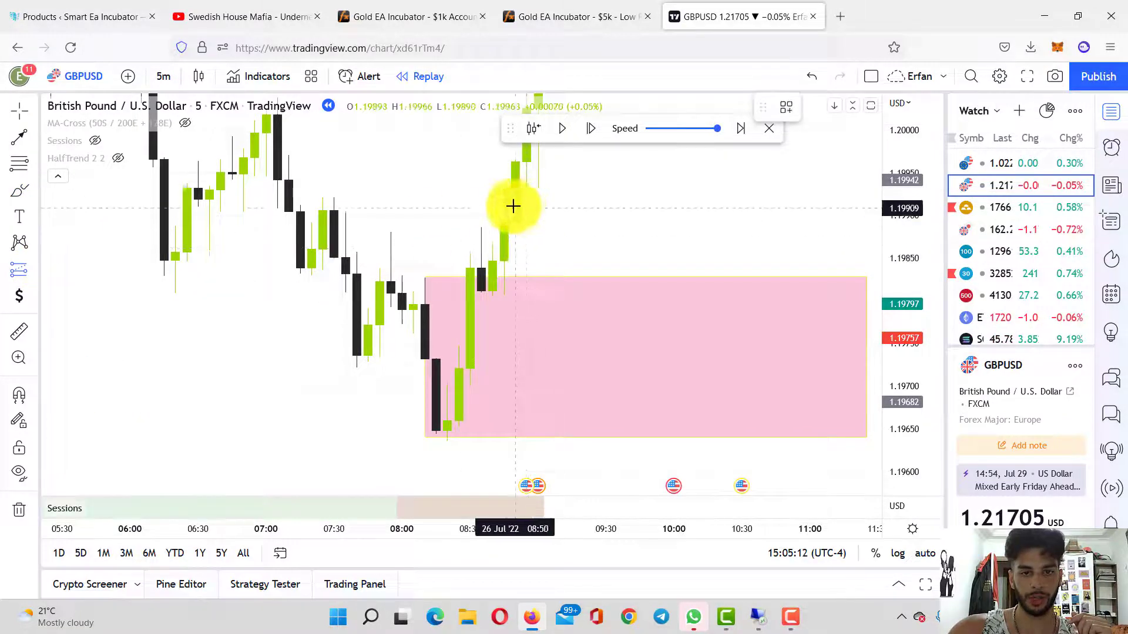
pyautogui.click(509, 205)
pyautogui.click(688, 255)
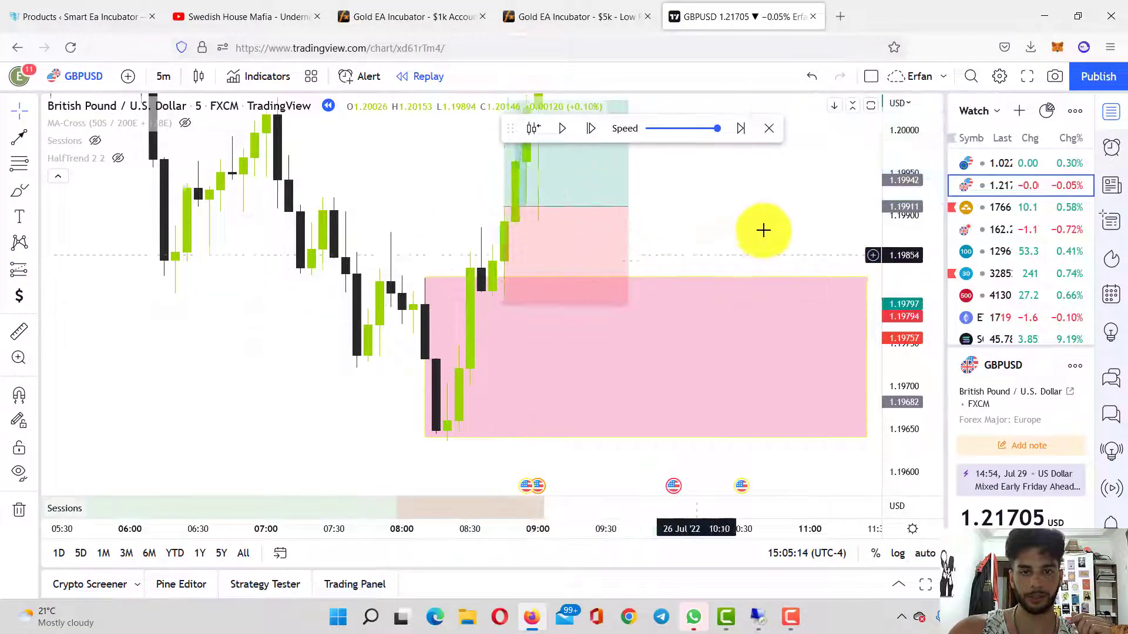
# Step: Raise the long position's target to about 1.20150, at the high of the 09:00 candle
pyautogui.scroll(-4, 759, 253)
pyautogui.moveTo(752, 288); pyautogui.dragTo(665, 431)
pyautogui.moveTo(887, 213); pyautogui.dragTo(887, 395)
pyautogui.scroll(-3, 675, 327)
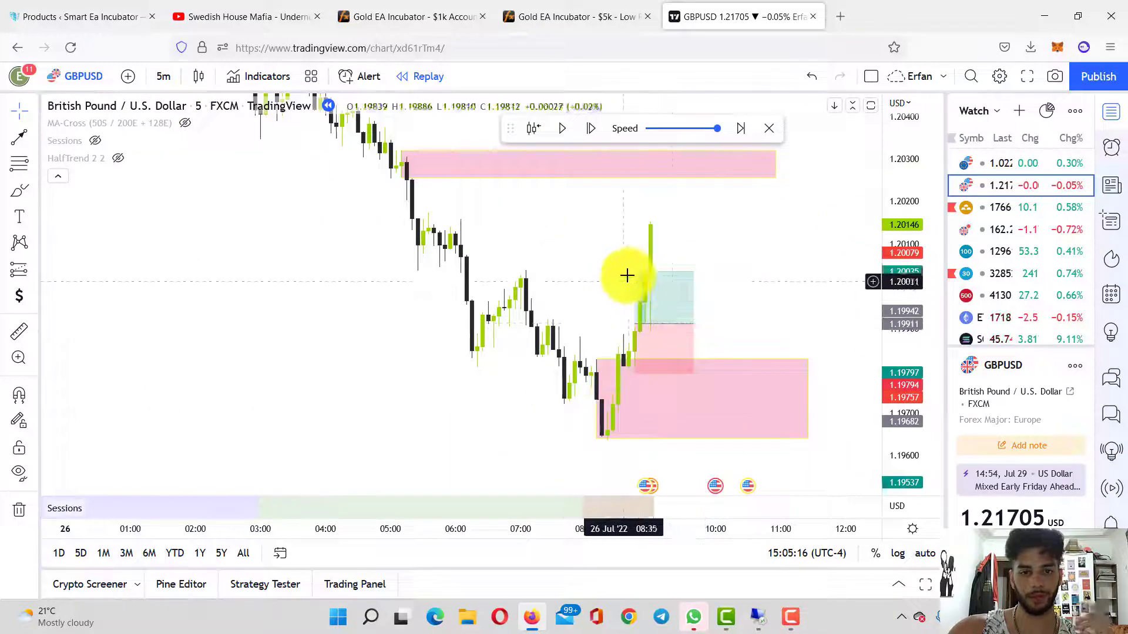
pyautogui.moveTo(634, 272); pyautogui.dragTo(644, 223)
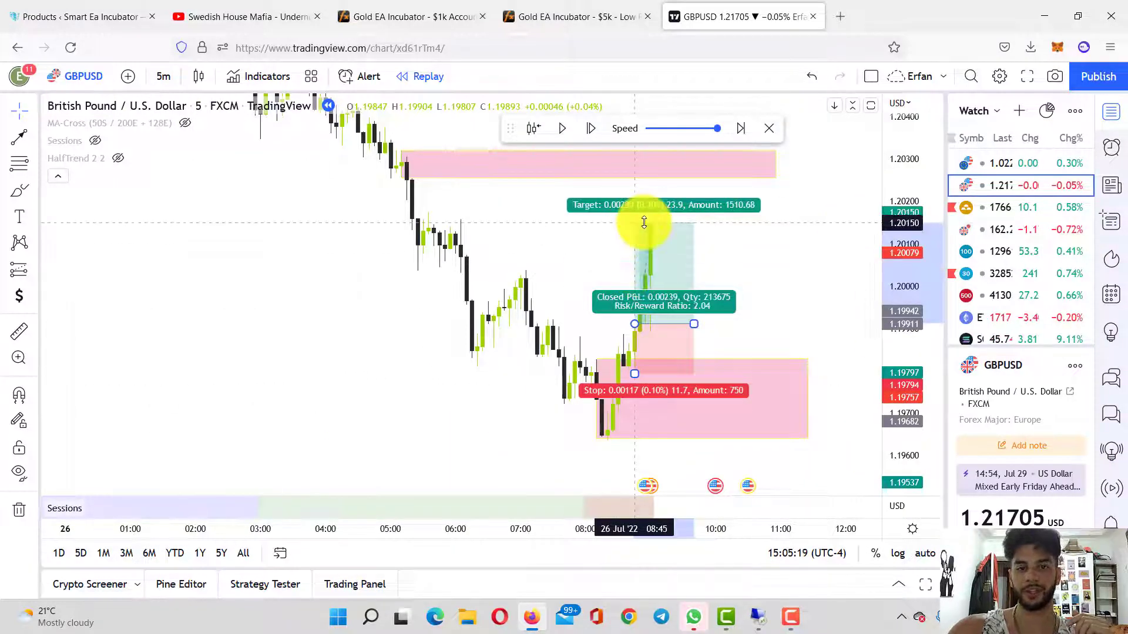
pyautogui.click(788, 234)
# Step: Extend the long position's target to about 0.00262 above the entry
pyautogui.moveTo(771, 248); pyautogui.dragTo(709, 255)
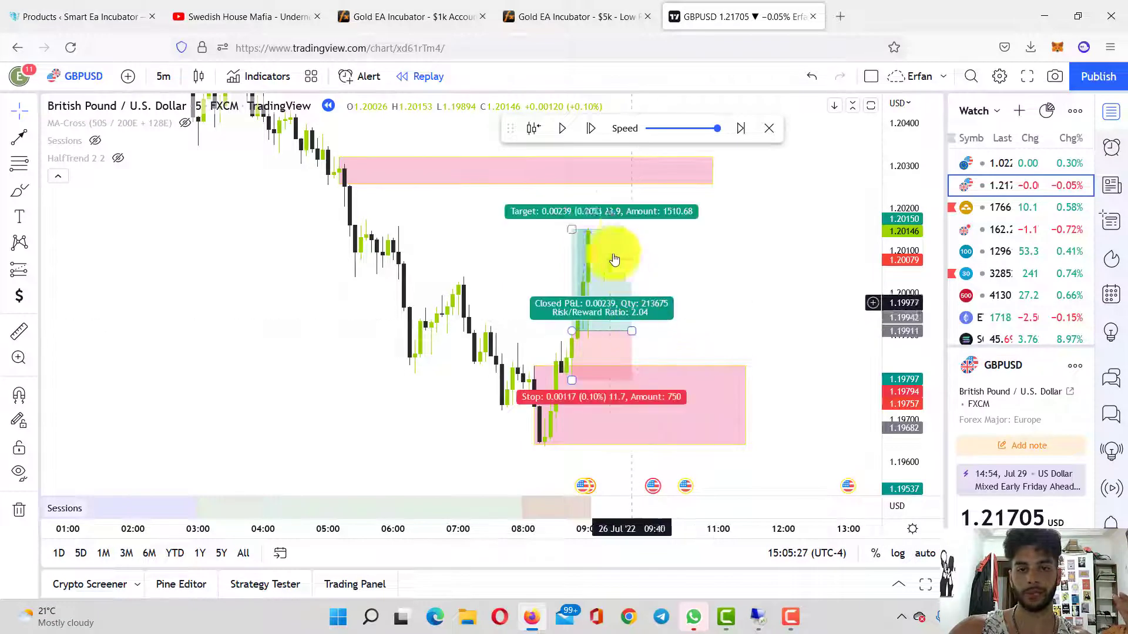
pyautogui.moveTo(571, 230); pyautogui.dragTo(575, 221)
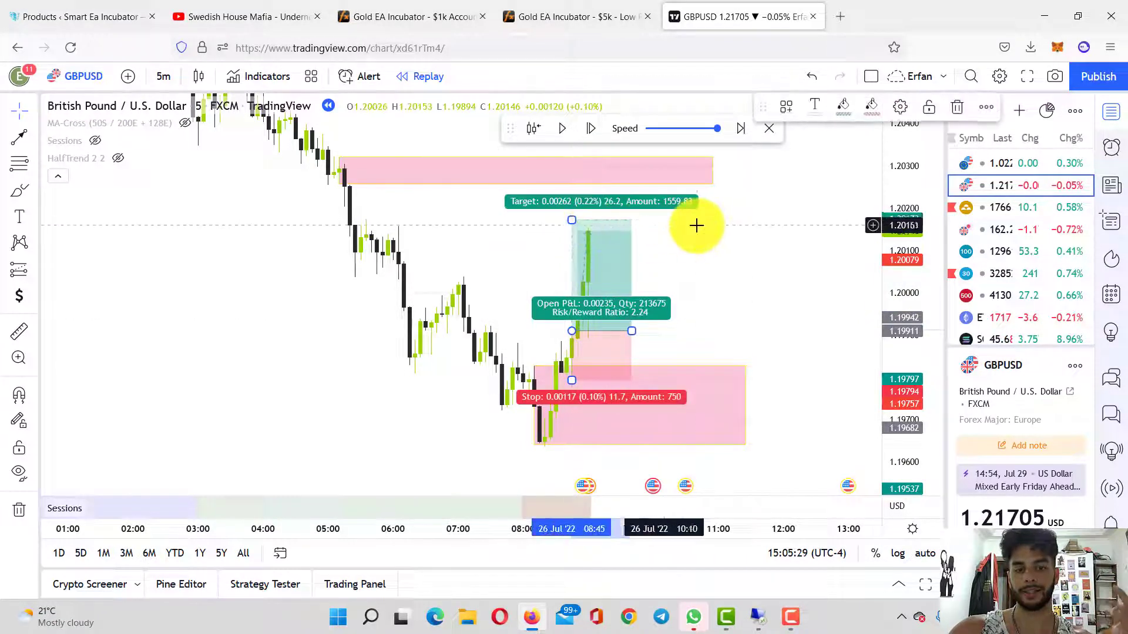
pyautogui.click(696, 224)
pyautogui.click(19, 190)
pyautogui.click(366, 221)
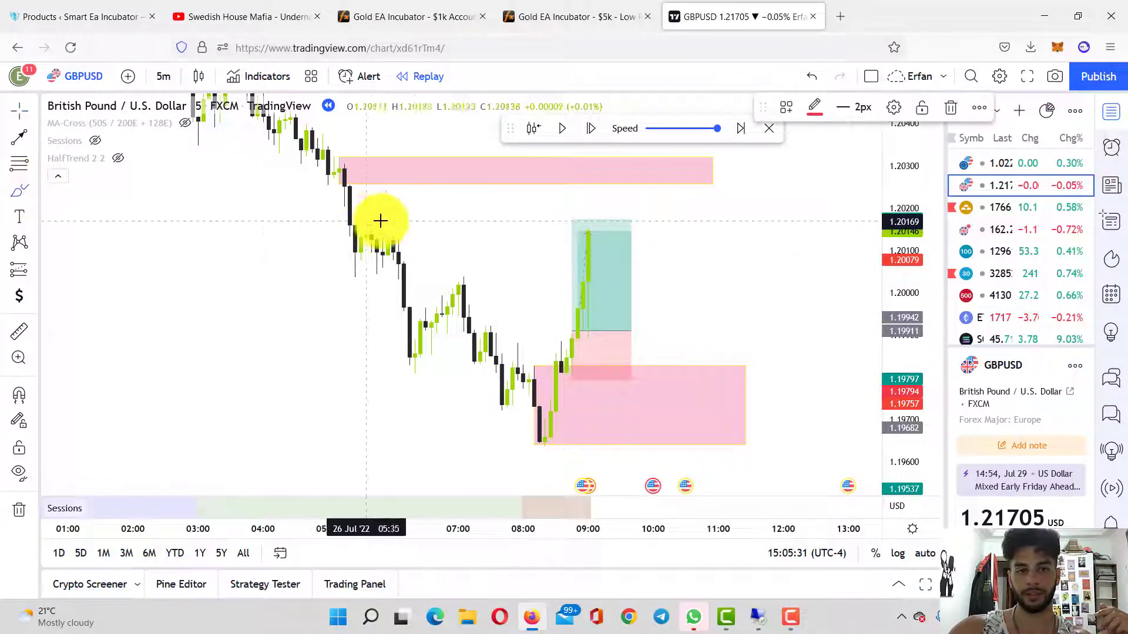
pyautogui.press('Escape')
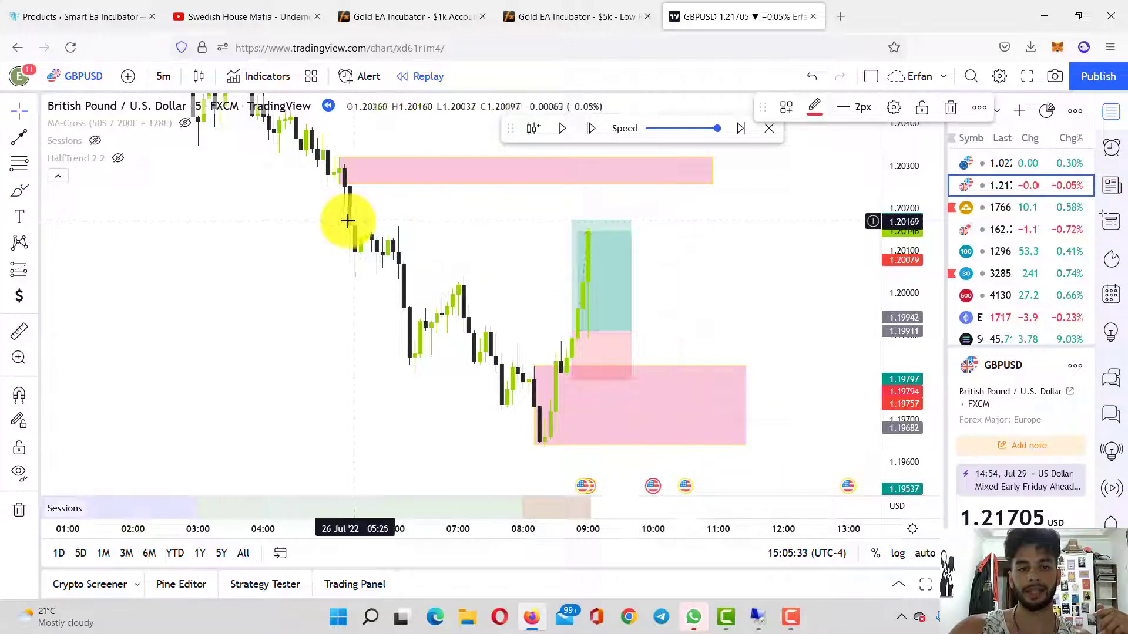
pyautogui.click(358, 220)
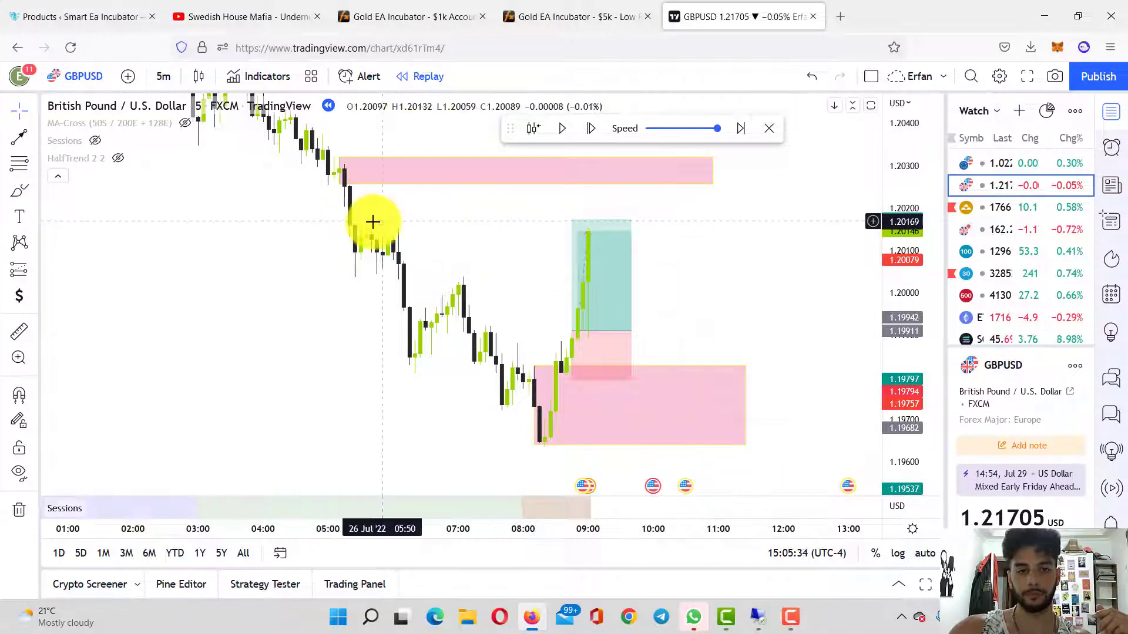
# Step: Draw a thin pink rectangle from about 05:30 across the target area, spanning about 1.2017 to 1.2014
pyautogui.click(31, 195)
pyautogui.click(58, 250)
pyautogui.moveTo(360, 223); pyautogui.dragTo(778, 232)
# Step: Delete the thin pink rectangle and lower the long position's target to about 1.20140
pyautogui.click(568, 234)
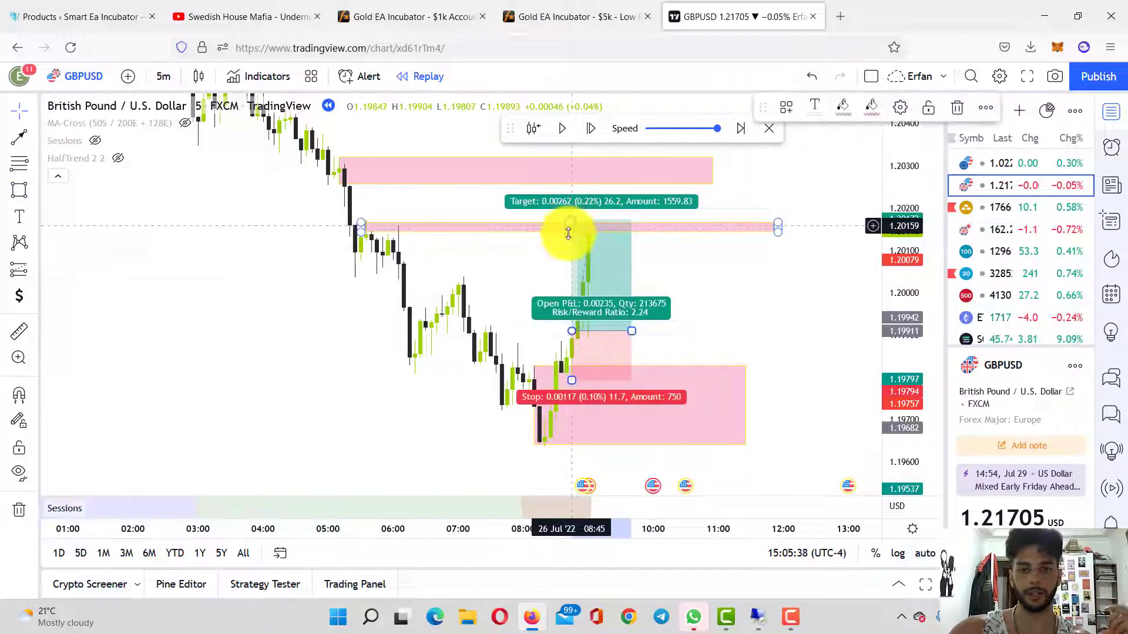
pyautogui.click(561, 231)
pyautogui.press('Delete')
pyautogui.moveTo(572, 222); pyautogui.dragTo(575, 235)
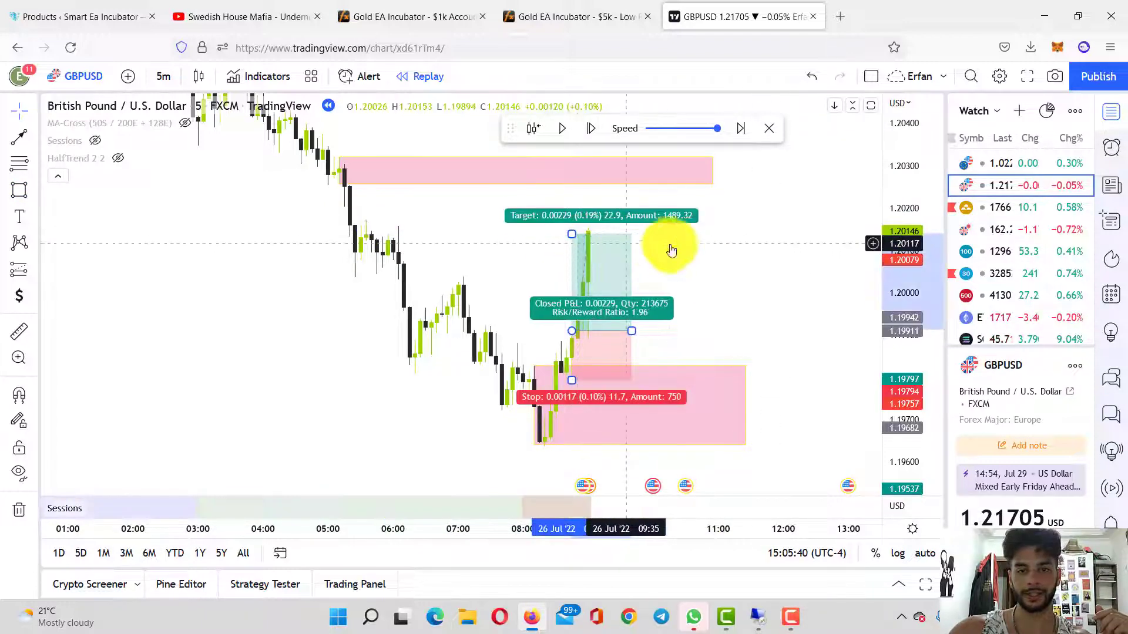
pyautogui.click(676, 247)
# Step: Delete the long position and the pink rectangle over the 08:10 swing low
pyautogui.moveTo(669, 394); pyautogui.dragTo(683, 310)
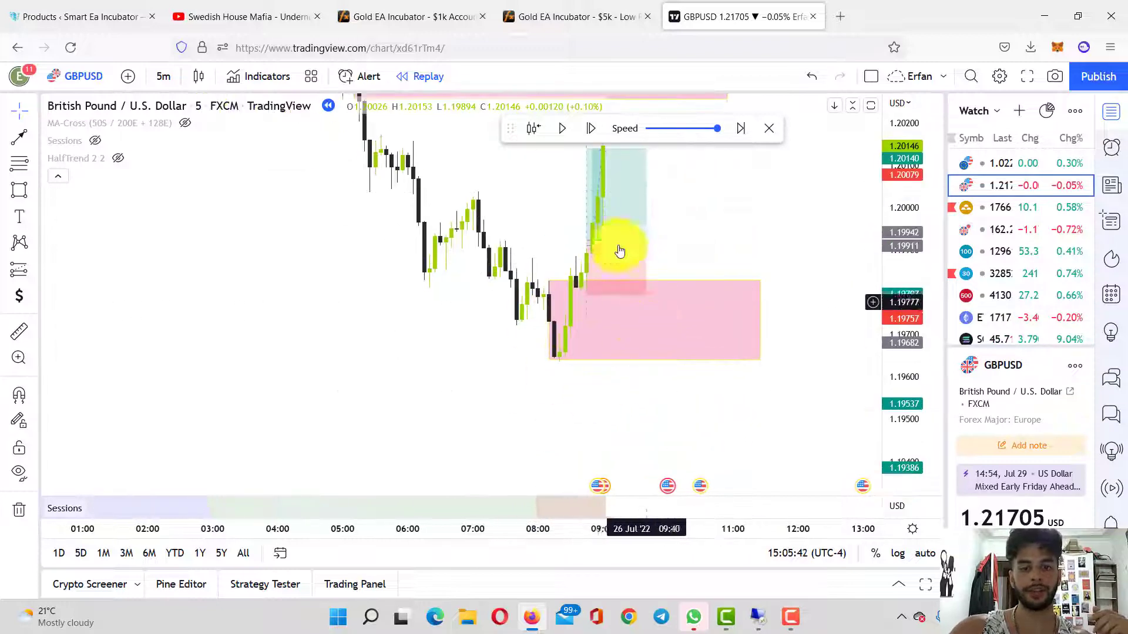
pyautogui.moveTo(661, 270); pyautogui.dragTo(636, 301)
pyautogui.click(579, 267)
pyautogui.press('Delete')
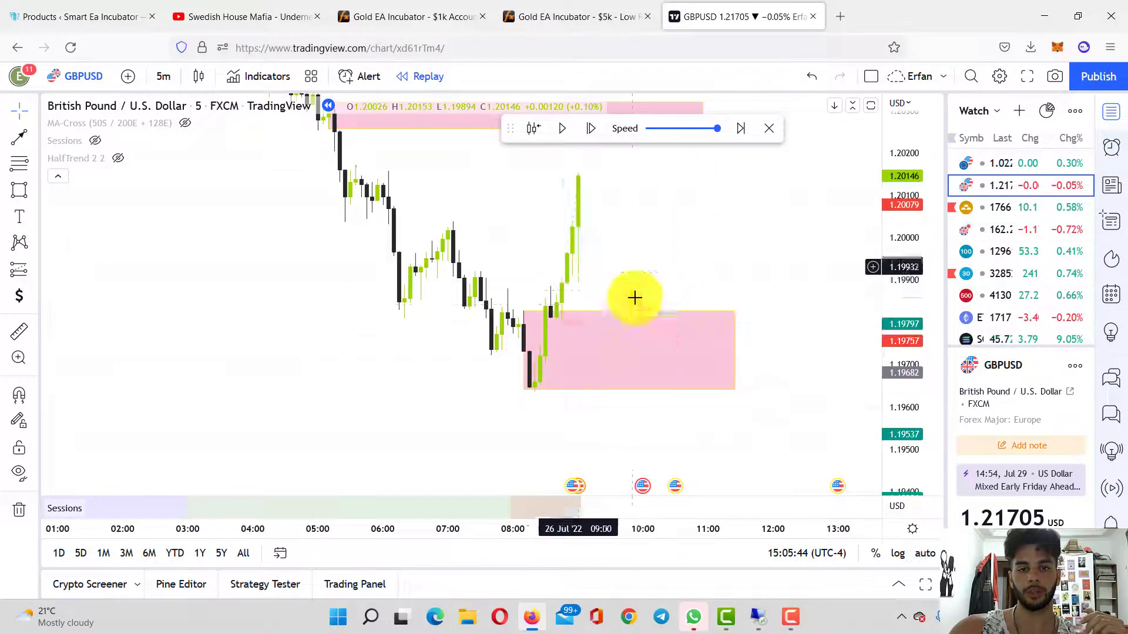
pyautogui.press('Delete')
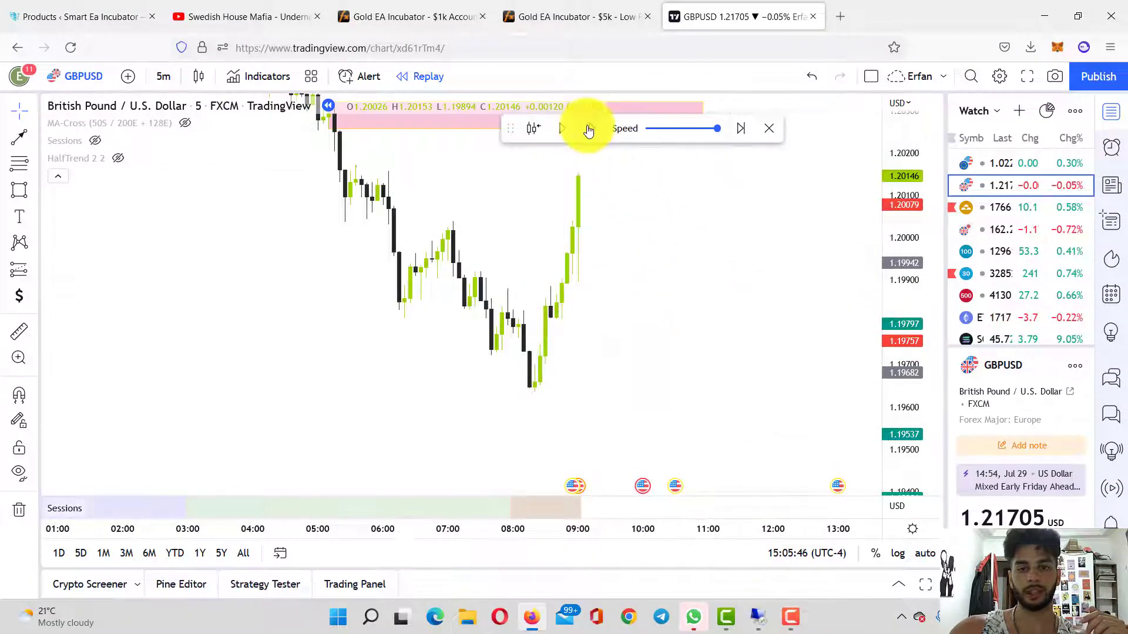
# Step: Advance the bar replay to the 09:10 candle and draw a pink rectangle from 08:35 to about 11:20, spanning about 1.19887 to 1.1980
pyautogui.click(589, 130)
pyautogui.scroll(1, 663, 268)
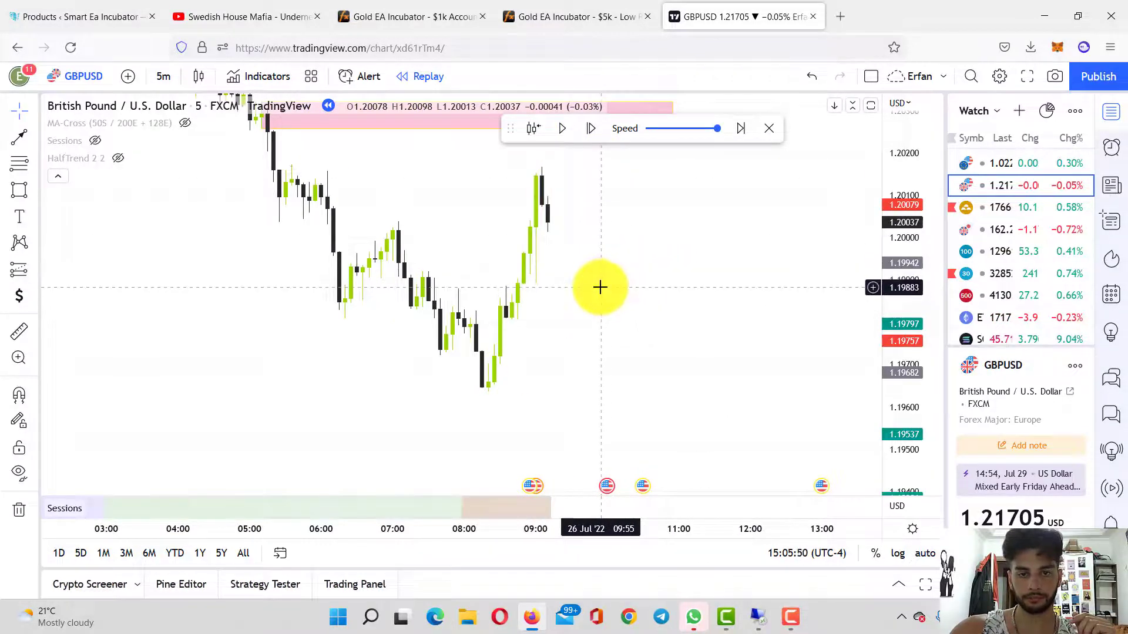
pyautogui.moveTo(601, 288); pyautogui.dragTo(677, 282)
pyautogui.moveTo(906, 404); pyautogui.dragTo(912, 106)
pyautogui.scroll(8, 534, 305)
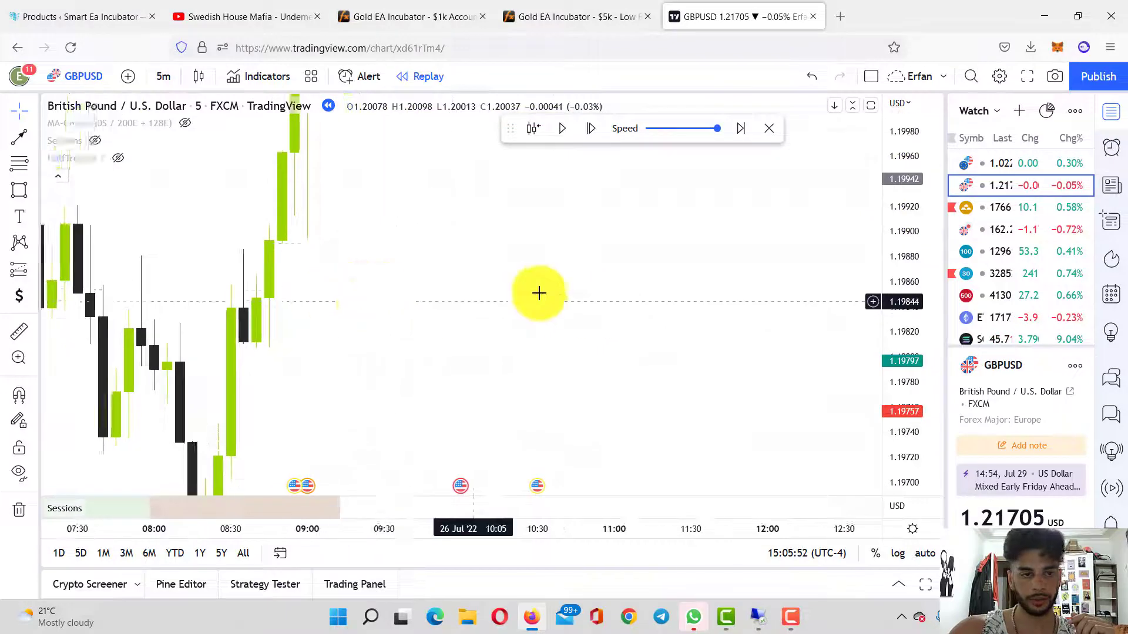
pyautogui.moveTo(539, 293); pyautogui.dragTo(599, 303)
pyautogui.click(21, 190)
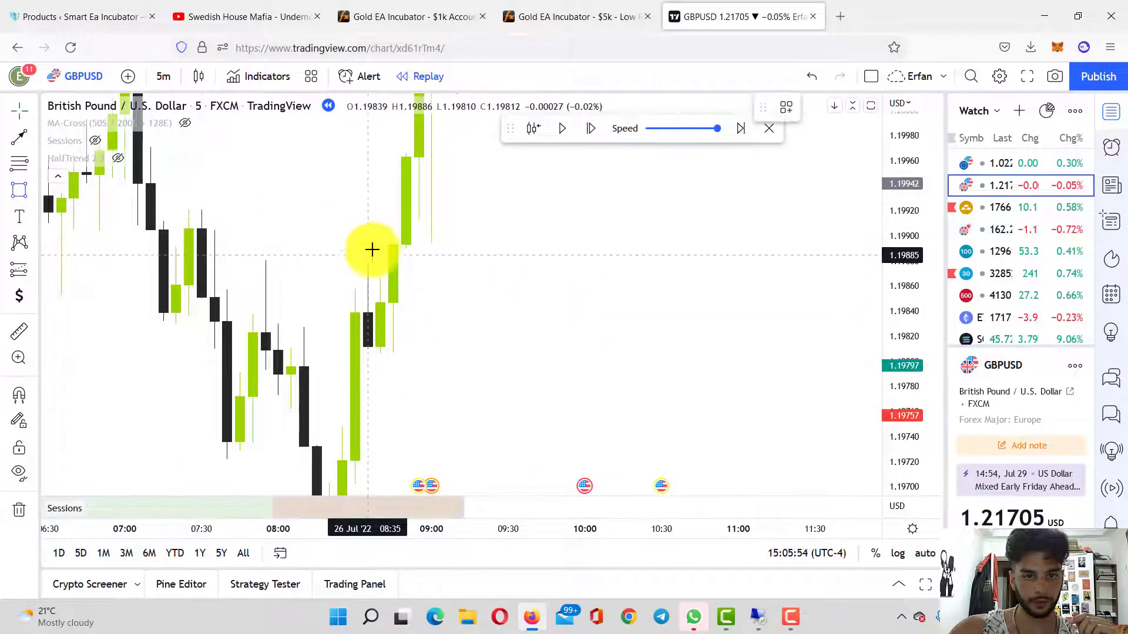
pyautogui.moveTo(367, 252)
pyautogui.mouseDown()
pyautogui.moveTo(755, 378)
pyautogui.moveTo(783, 360)
pyautogui.mouseUp()
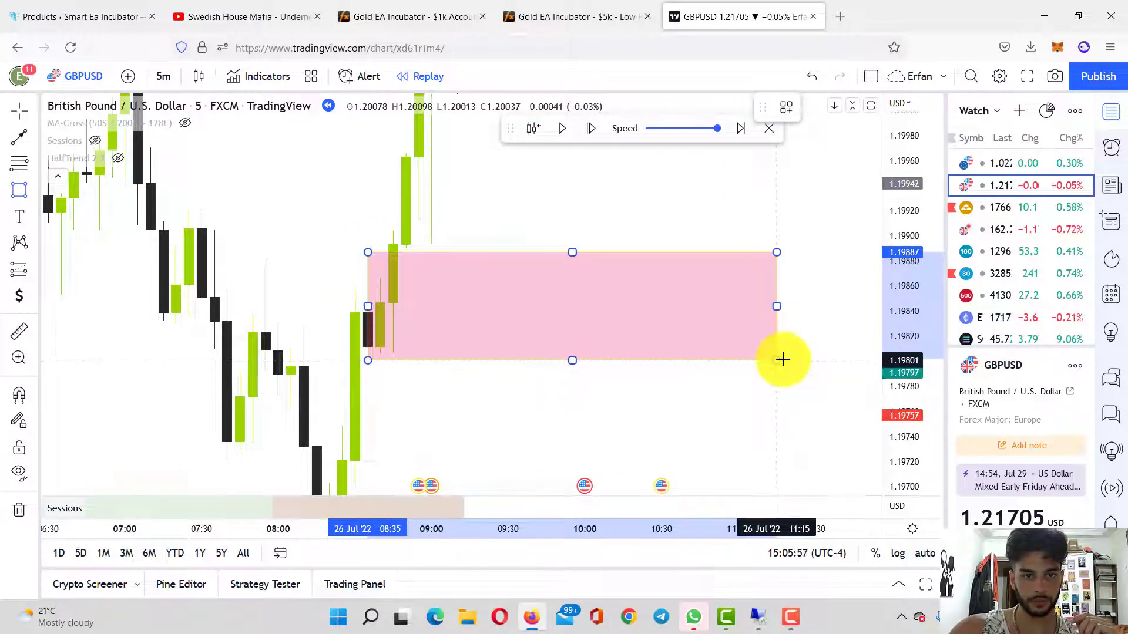
pyautogui.click(788, 355)
# Step: Move the new pink rectangle's upper-left corner to 08:30 at about 1.19885
pyautogui.moveTo(599, 229); pyautogui.dragTo(705, 280)
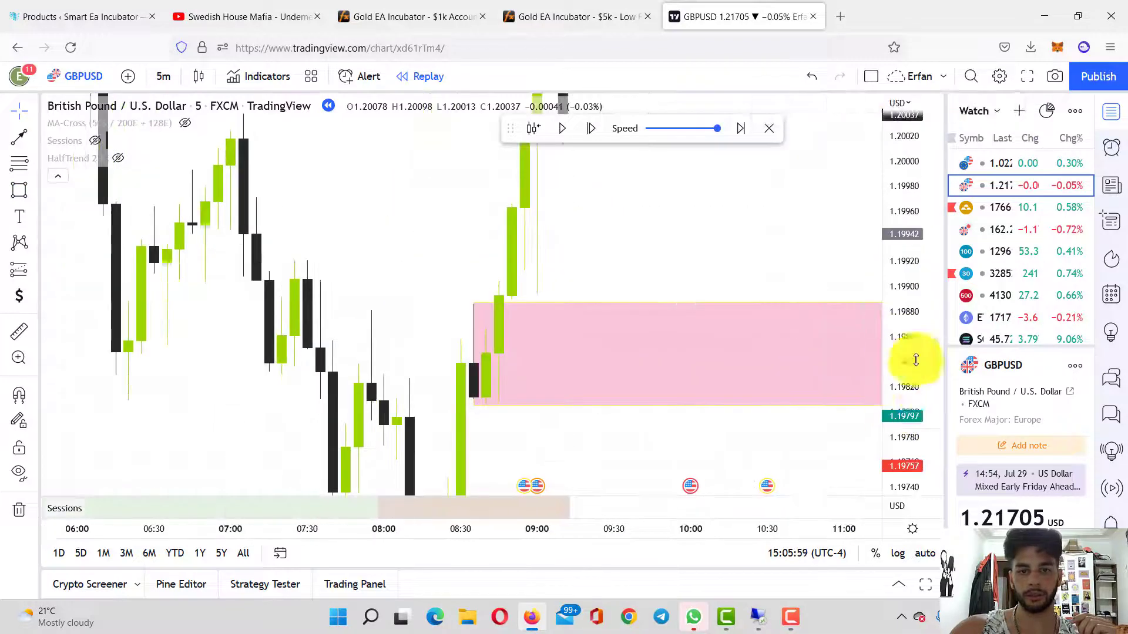
pyautogui.moveTo(916, 361); pyautogui.dragTo(914, 99)
pyautogui.scroll(1, 537, 290)
pyautogui.scroll(2, 537, 290)
pyautogui.moveTo(537, 290); pyautogui.dragTo(550, 275)
pyautogui.moveTo(349, 295); pyautogui.dragTo(342, 296)
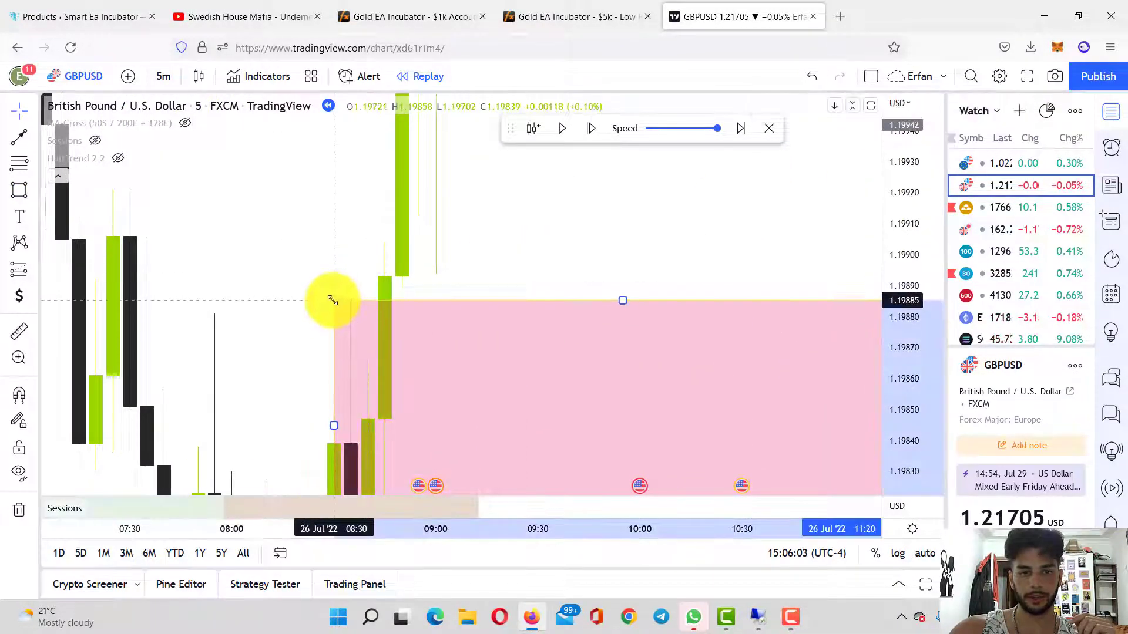
pyautogui.click(336, 273)
# Step: Draw an arrow from about 09:50 to just below the 08:50 candle, above the pink zone, and delete it
pyautogui.click(19, 139)
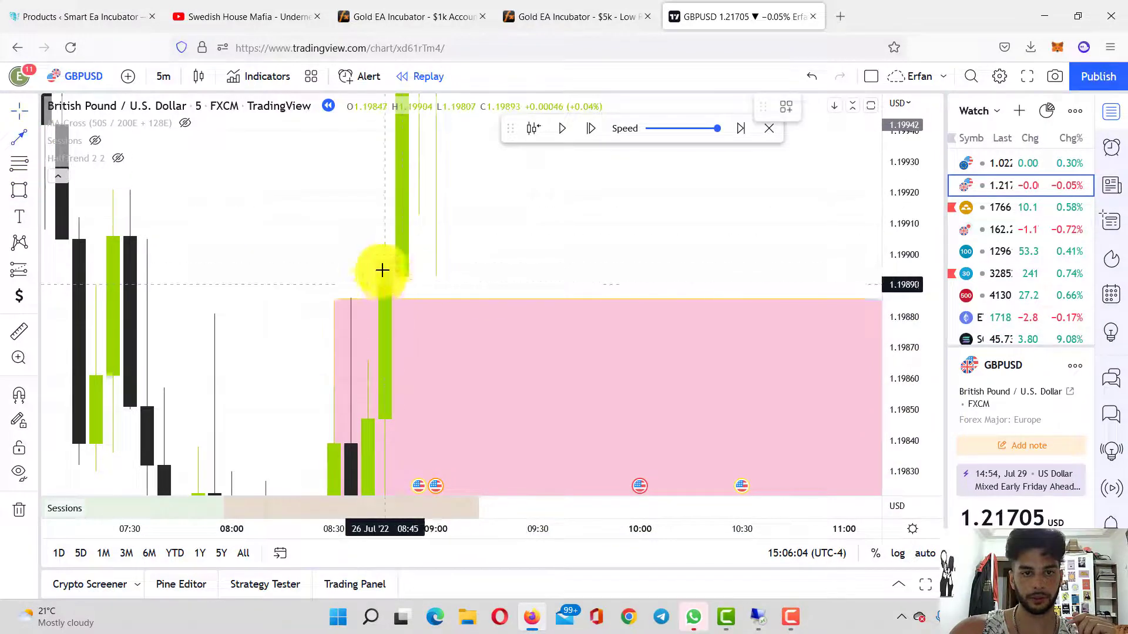
pyautogui.click(605, 285)
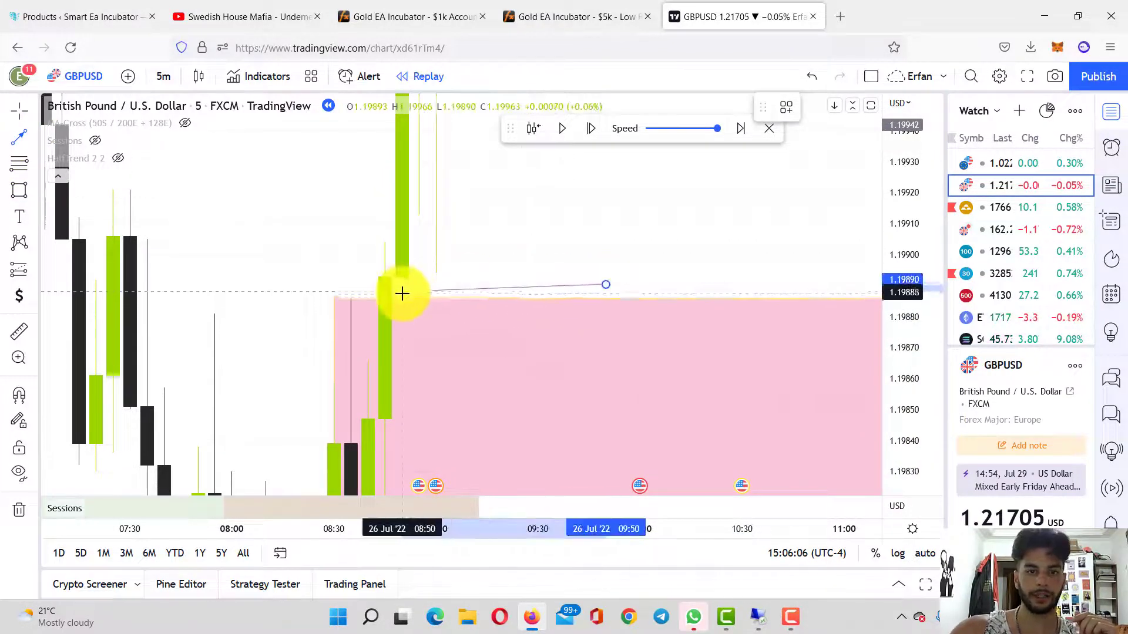
pyautogui.click(402, 294)
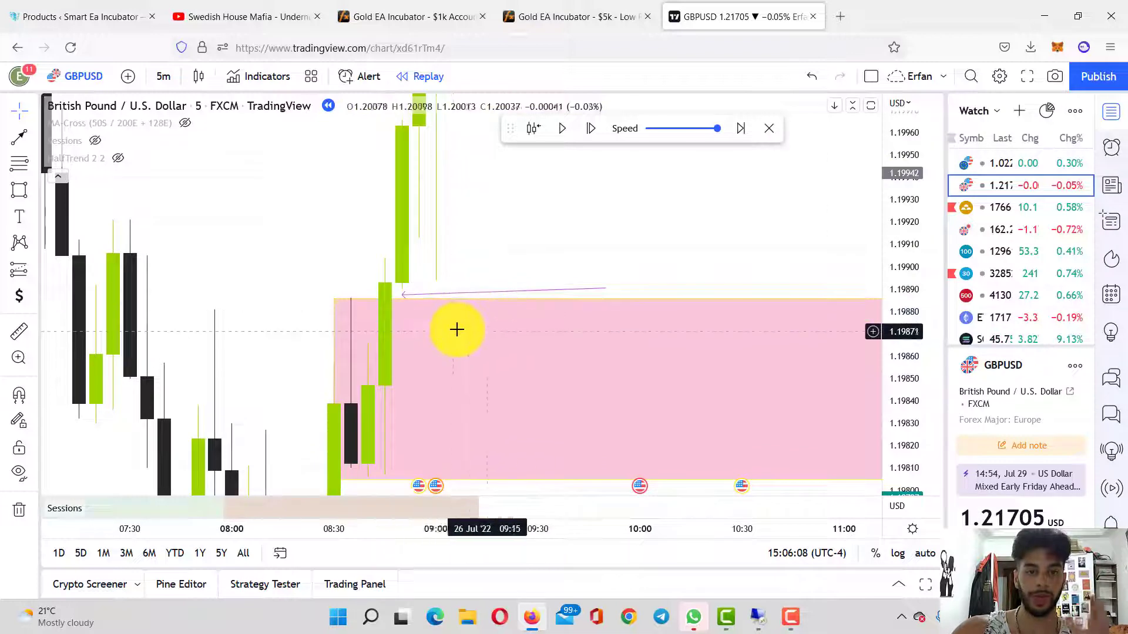
pyautogui.click(405, 294)
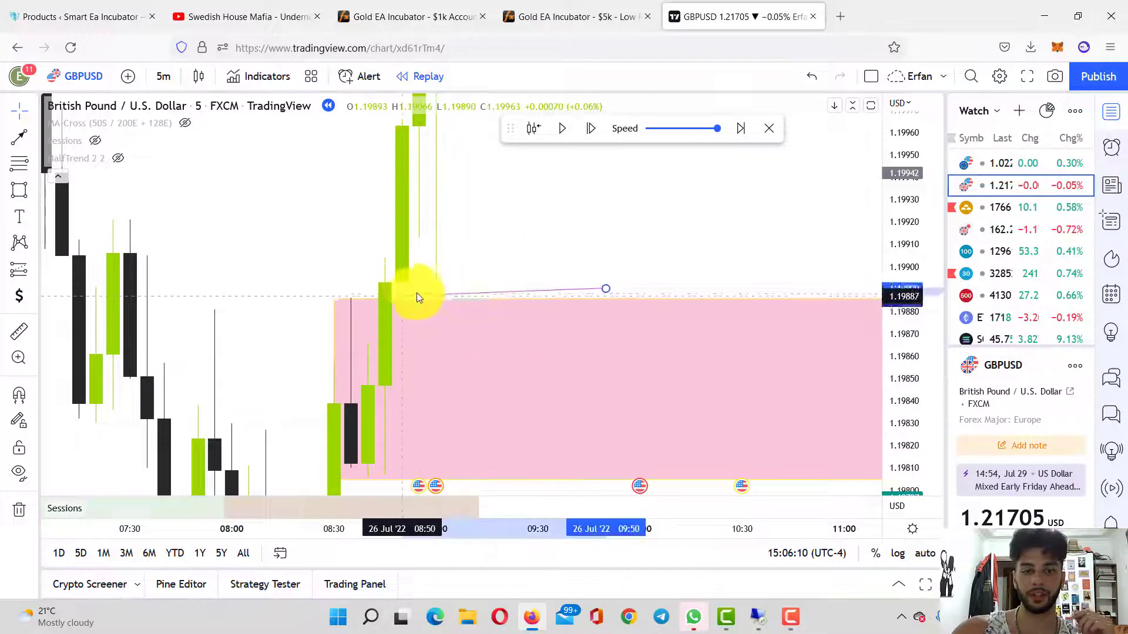
pyautogui.press('Delete')
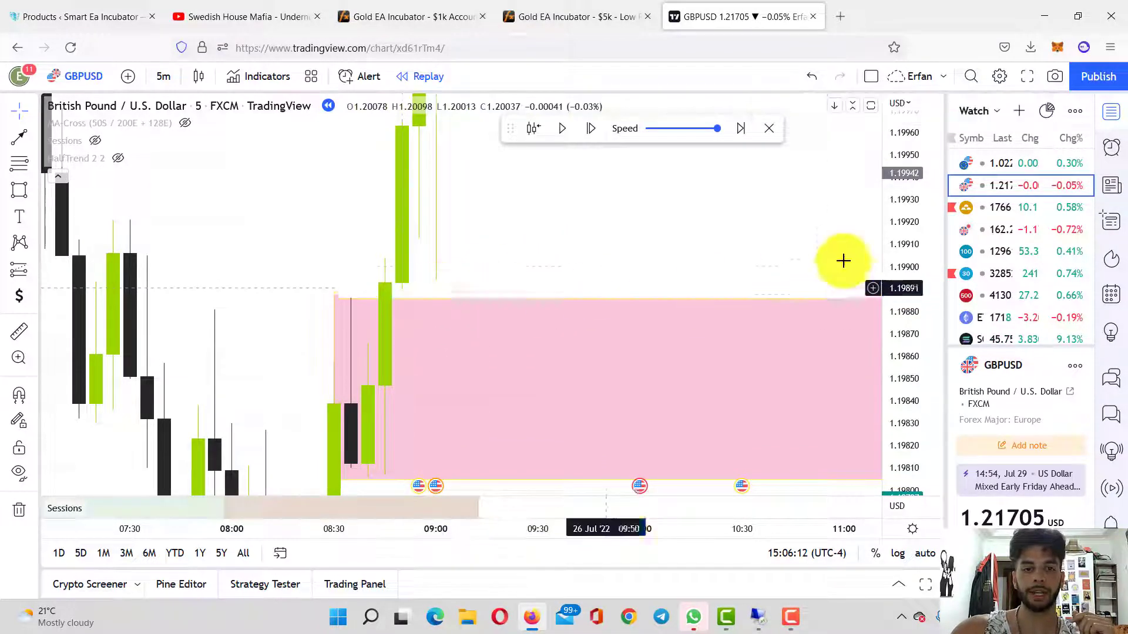
# Step: Step the bar replay forward candle by candle from 09:10 to the 10:25 candle
pyautogui.moveTo(890, 212); pyautogui.dragTo(896, 436)
pyautogui.scroll(-1, 618, 370)
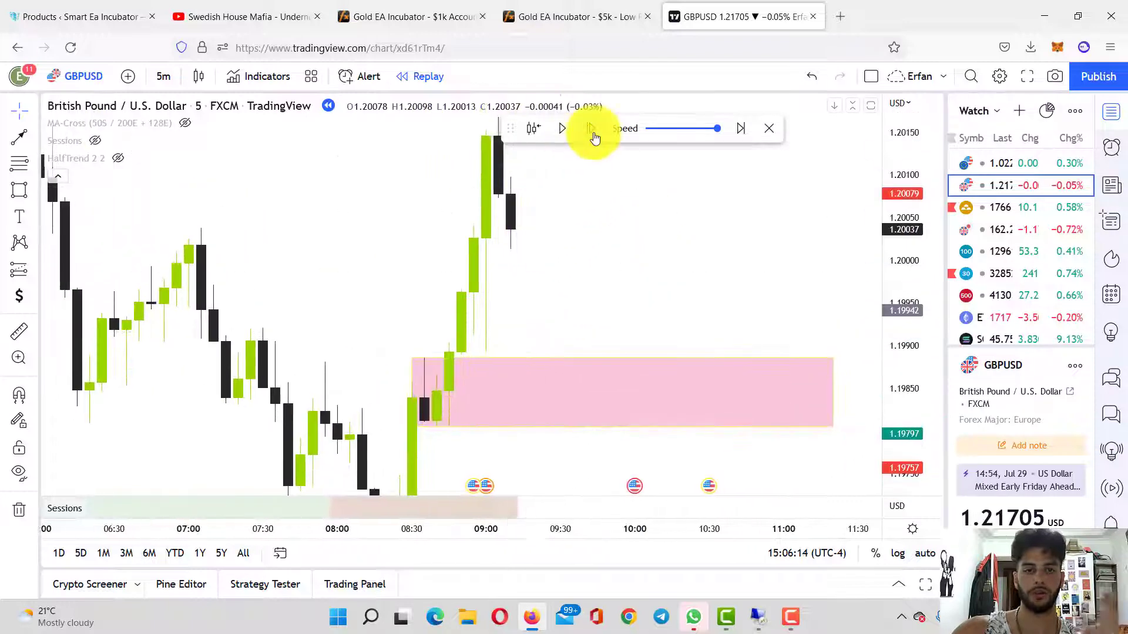
pyautogui.click(592, 130)
pyautogui.click(594, 132)
pyautogui.click(593, 134)
pyautogui.click(593, 134)
pyautogui.click(593, 134)
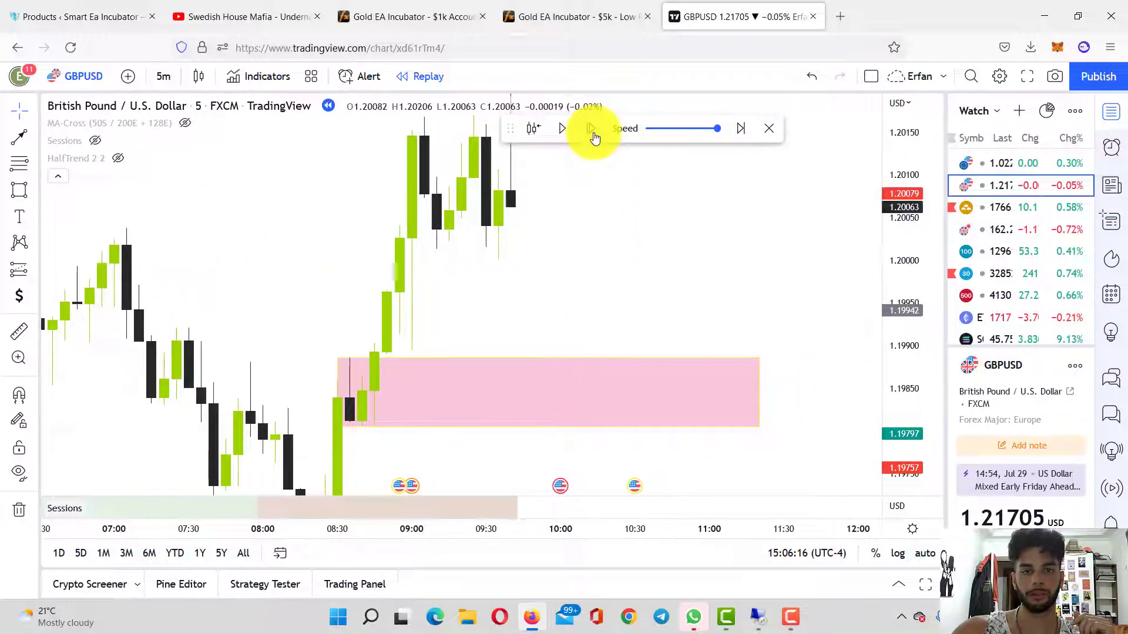
pyautogui.click(594, 134)
pyautogui.click(593, 134)
pyautogui.click(593, 133)
pyautogui.click(594, 134)
pyautogui.click(593, 134)
pyautogui.click(593, 134)
pyautogui.click(593, 133)
pyautogui.click(592, 133)
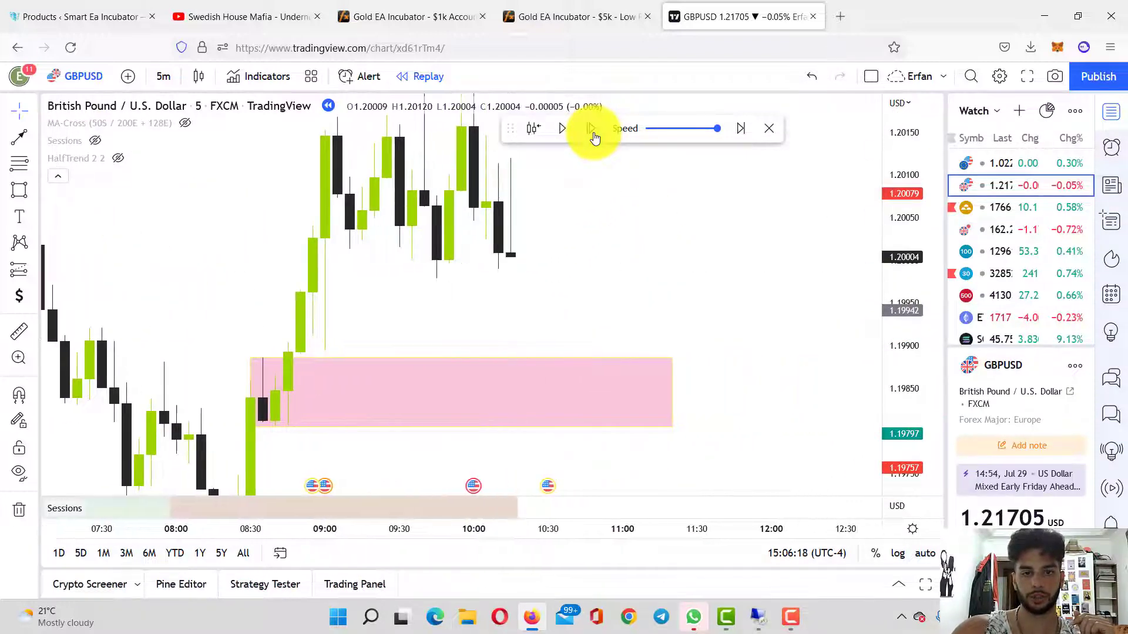
pyautogui.click(592, 133)
pyautogui.click(593, 133)
# Step: Extend the right edge of the pink rectangle starting at 08:30 to about 12:35
pyautogui.moveTo(917, 179); pyautogui.dragTo(915, 306)
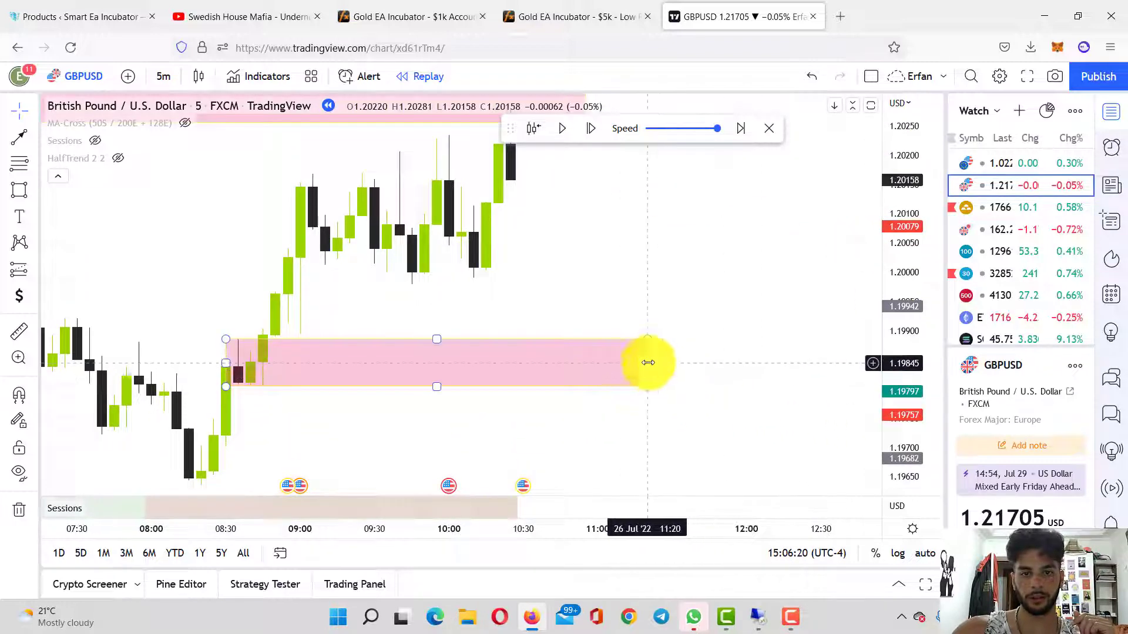
pyautogui.moveTo(647, 363); pyautogui.dragTo(834, 360)
pyautogui.click(742, 254)
pyautogui.scroll(-3, 735, 258)
pyautogui.moveTo(714, 282); pyautogui.dragTo(620, 275)
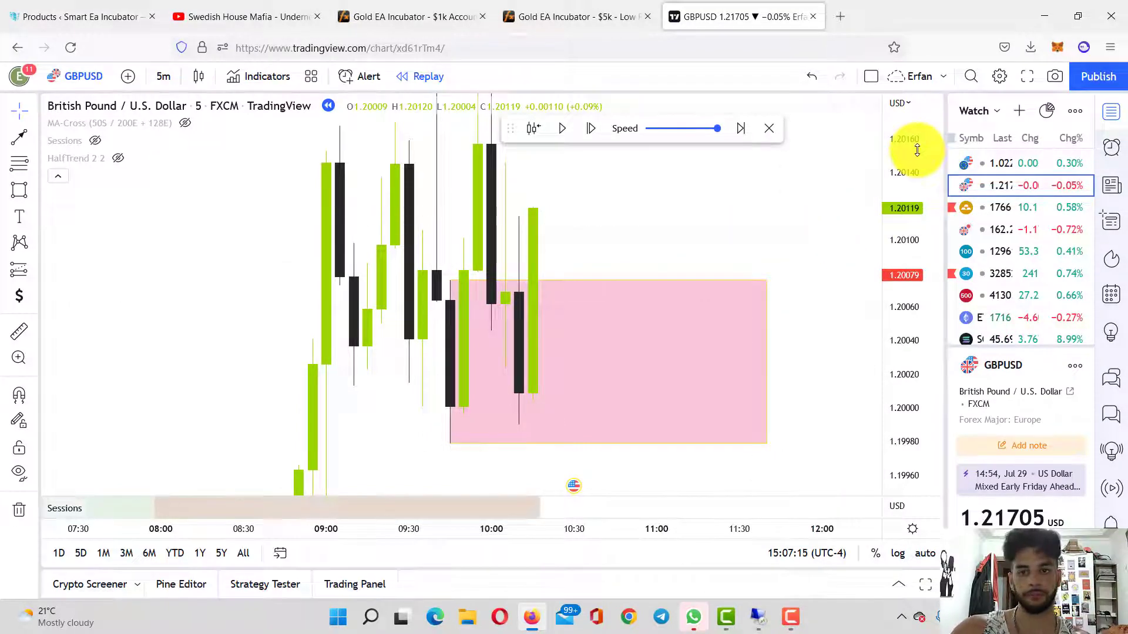
# Step: Rewind the bar replay to the 09:50 candle, just inside the upper pink zone
pyautogui.moveTo(918, 200); pyautogui.dragTo(795, 287)
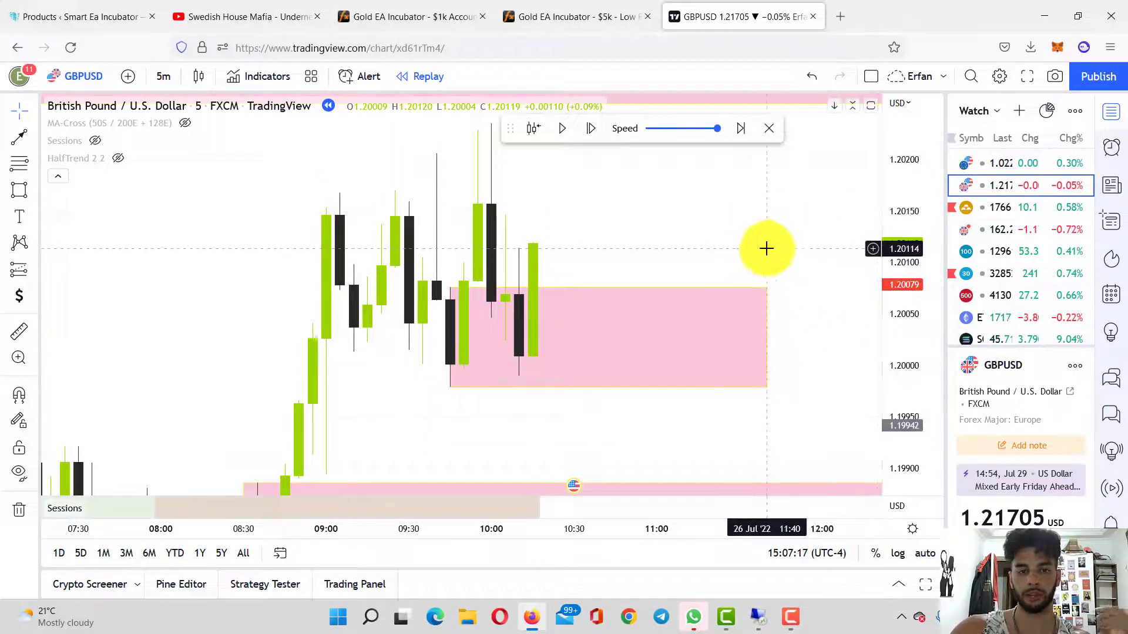
pyautogui.scroll(-3, 720, 251)
pyautogui.moveTo(665, 421); pyautogui.dragTo(619, 276)
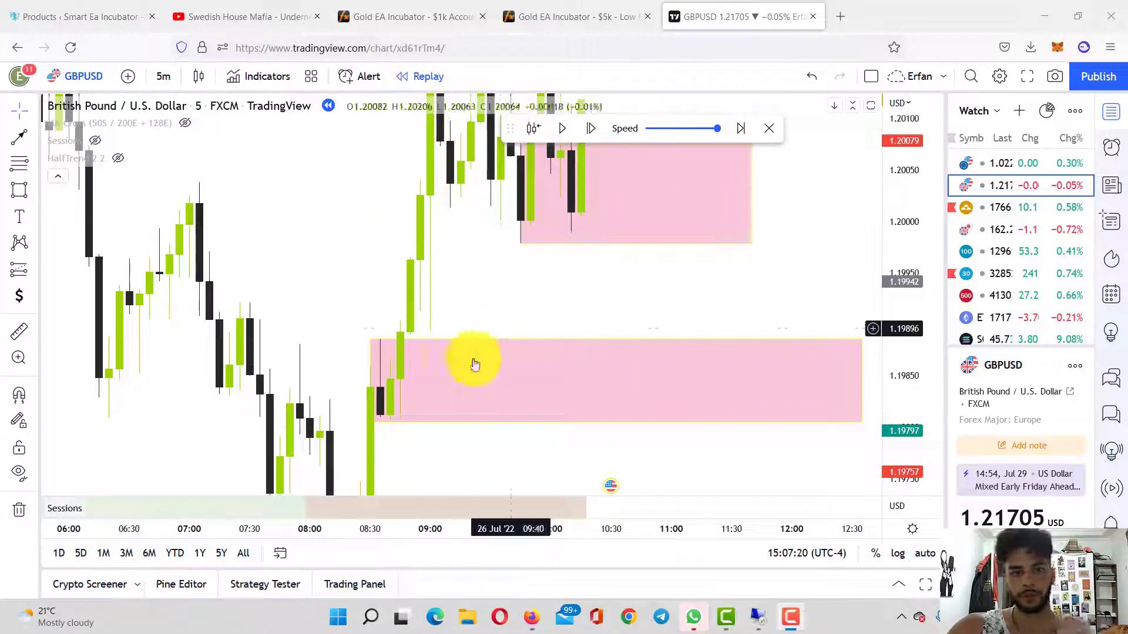
pyautogui.moveTo(611, 301); pyautogui.dragTo(650, 443)
pyautogui.scroll(2, 563, 376)
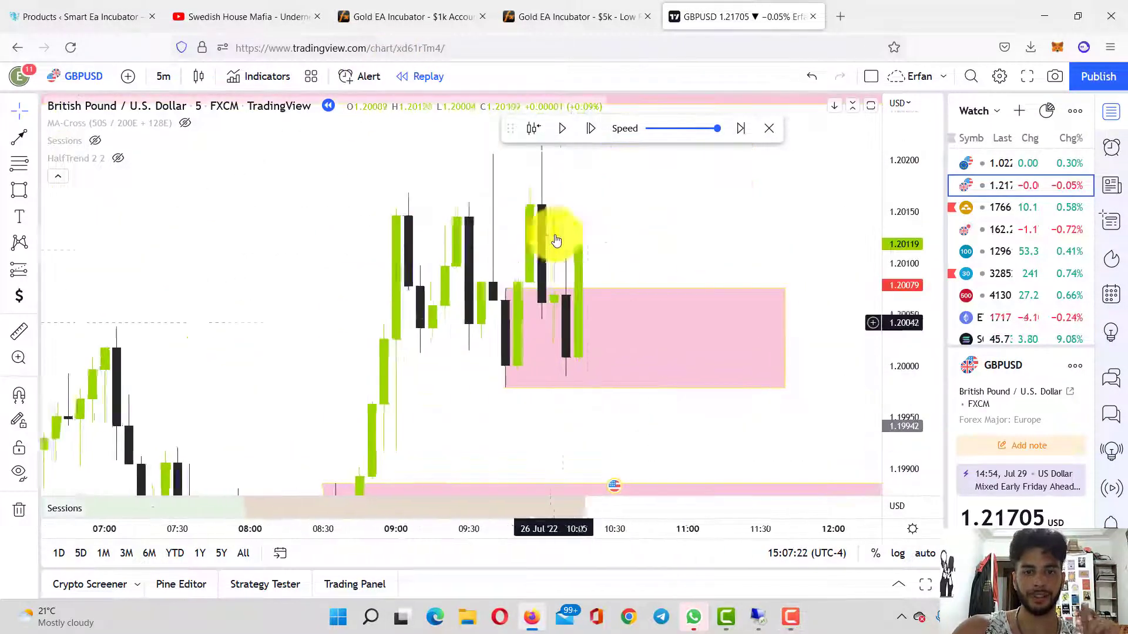
pyautogui.scroll(1, 556, 241)
pyautogui.click(533, 129)
pyautogui.click(499, 245)
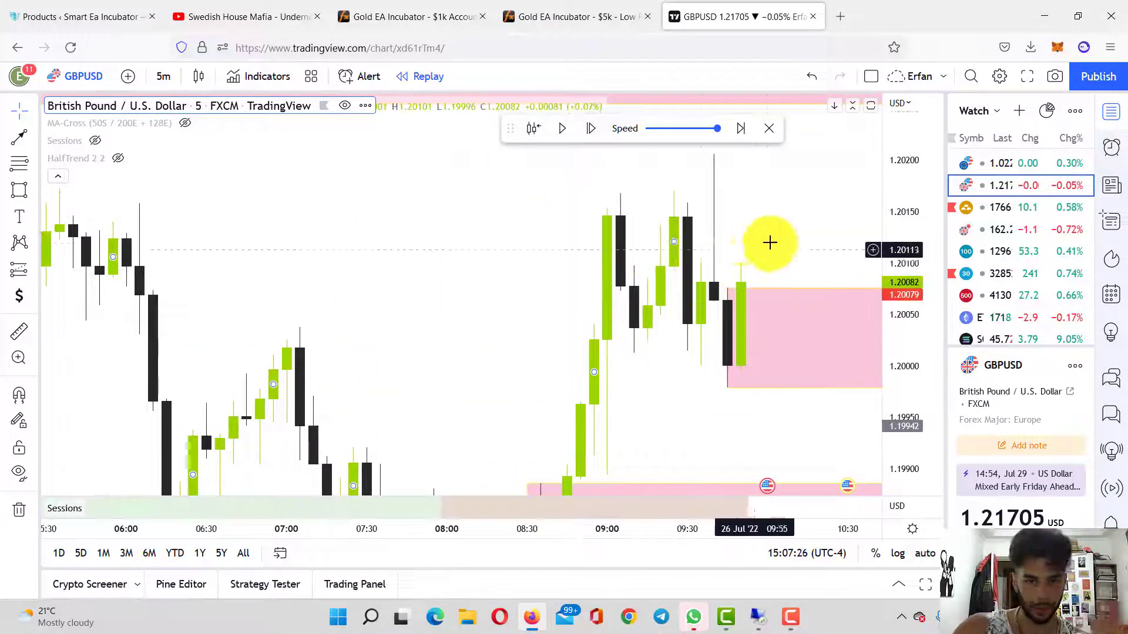
# Step: Draw an arrow from about 11:05, above the upper pink zone, to the zone's top edge near 10:00 and delete it
pyautogui.moveTo(770, 243); pyautogui.dragTo(558, 219)
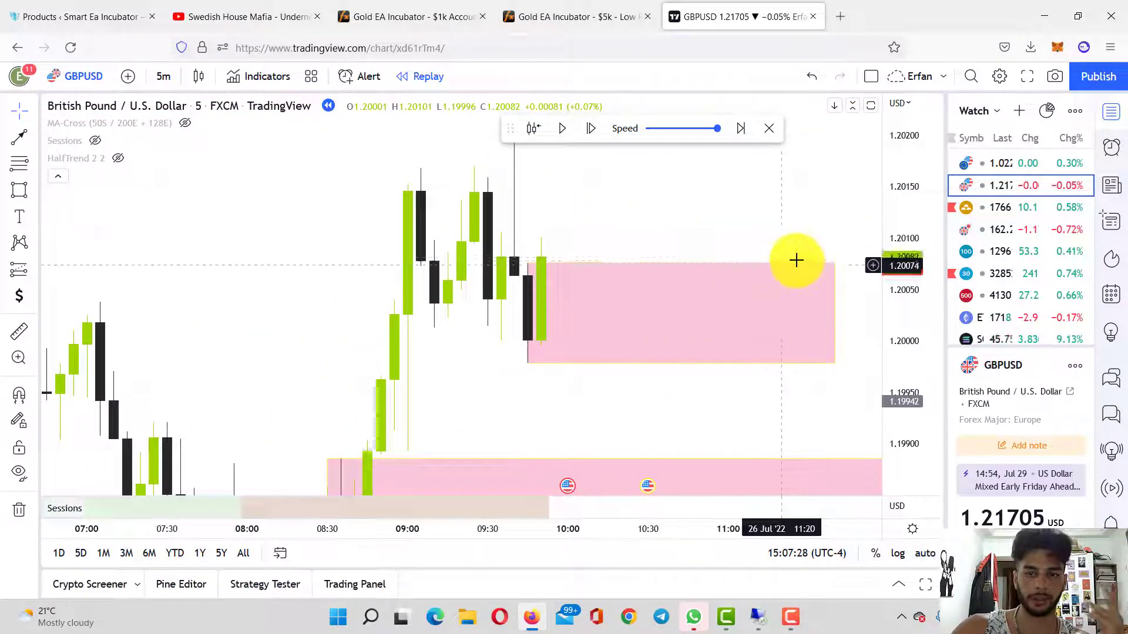
pyautogui.moveTo(895, 379); pyautogui.dragTo(912, 173)
pyautogui.scroll(1, 646, 235)
pyautogui.moveTo(566, 221); pyautogui.dragTo(482, 290)
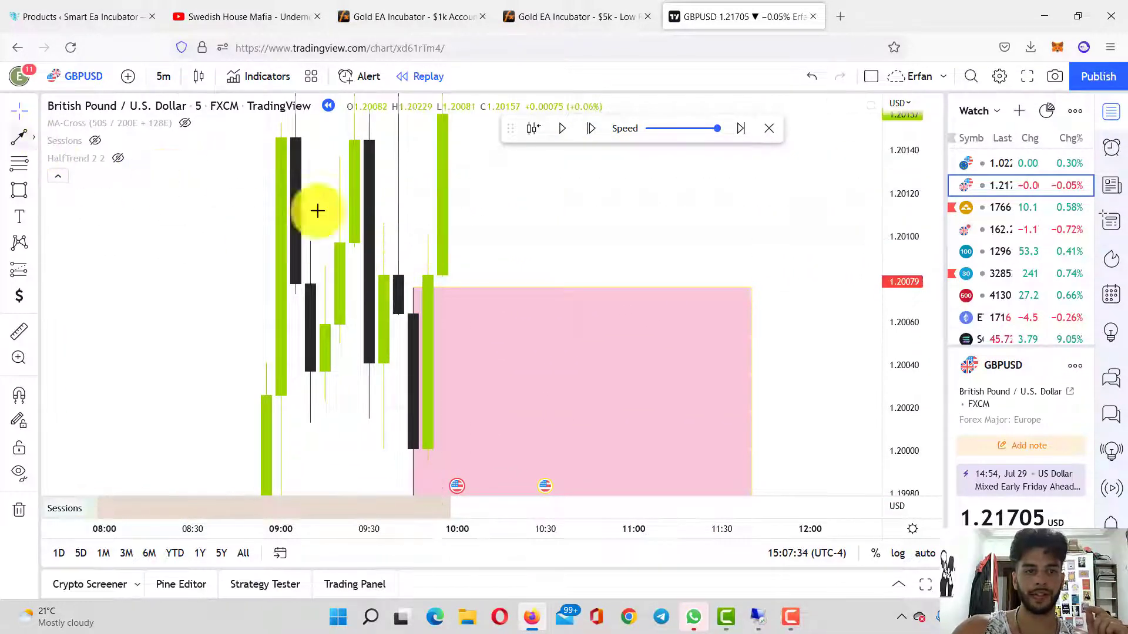
pyautogui.click(647, 243)
pyautogui.click(448, 284)
pyautogui.press('Delete')
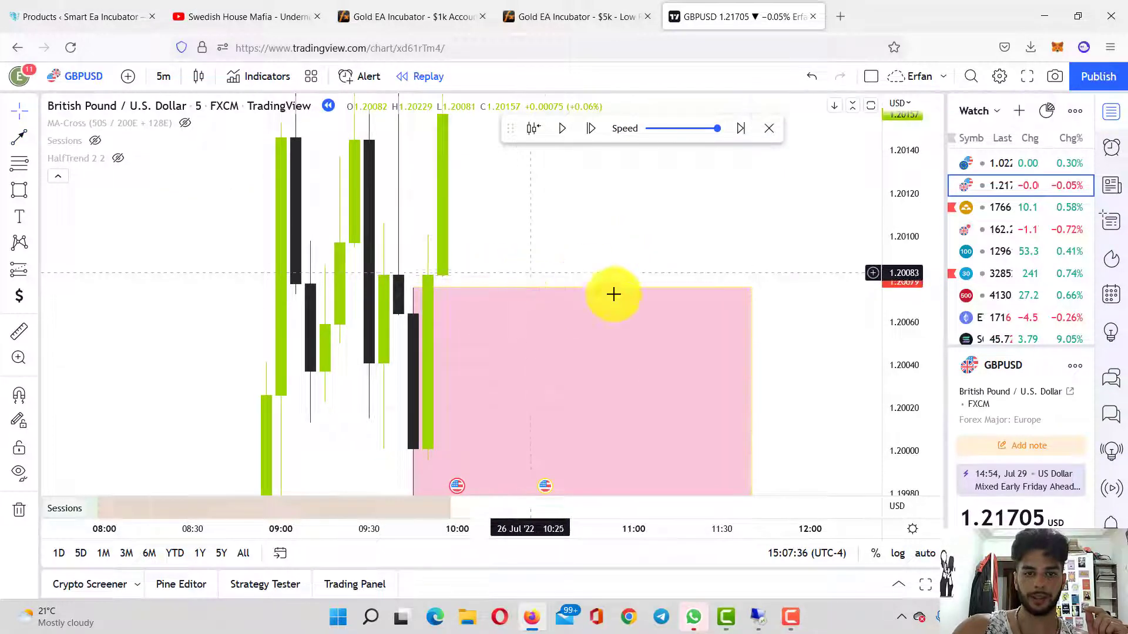
# Step: Reset the price scale and step the bar replay forward to the 10:05 candle
pyautogui.doubleClick(901, 188)
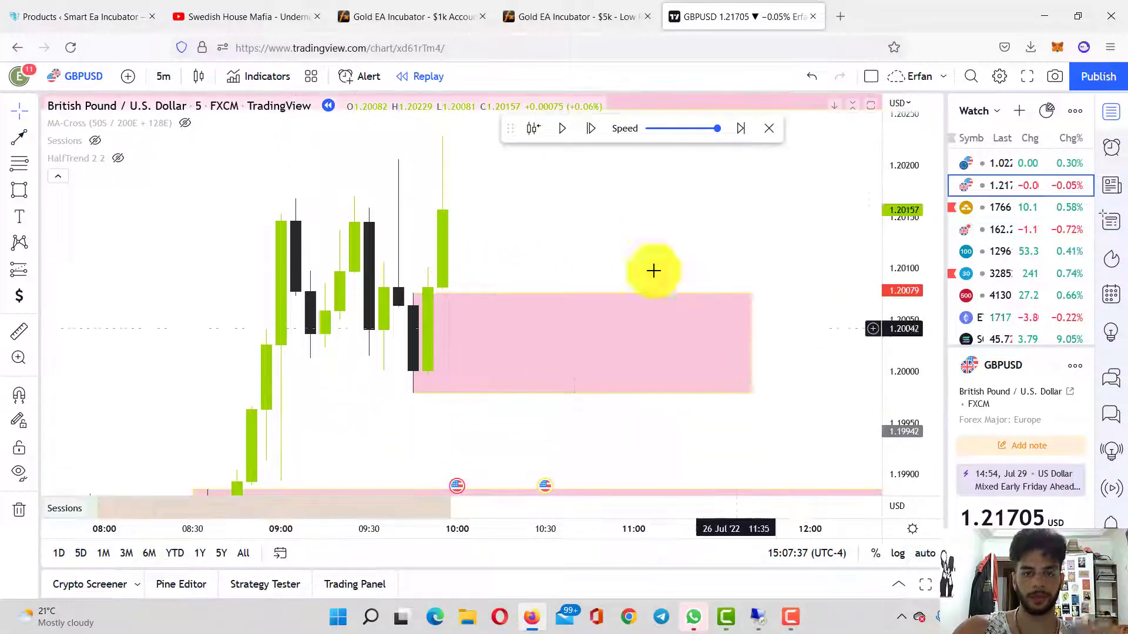
pyautogui.click(592, 134)
pyautogui.click(592, 135)
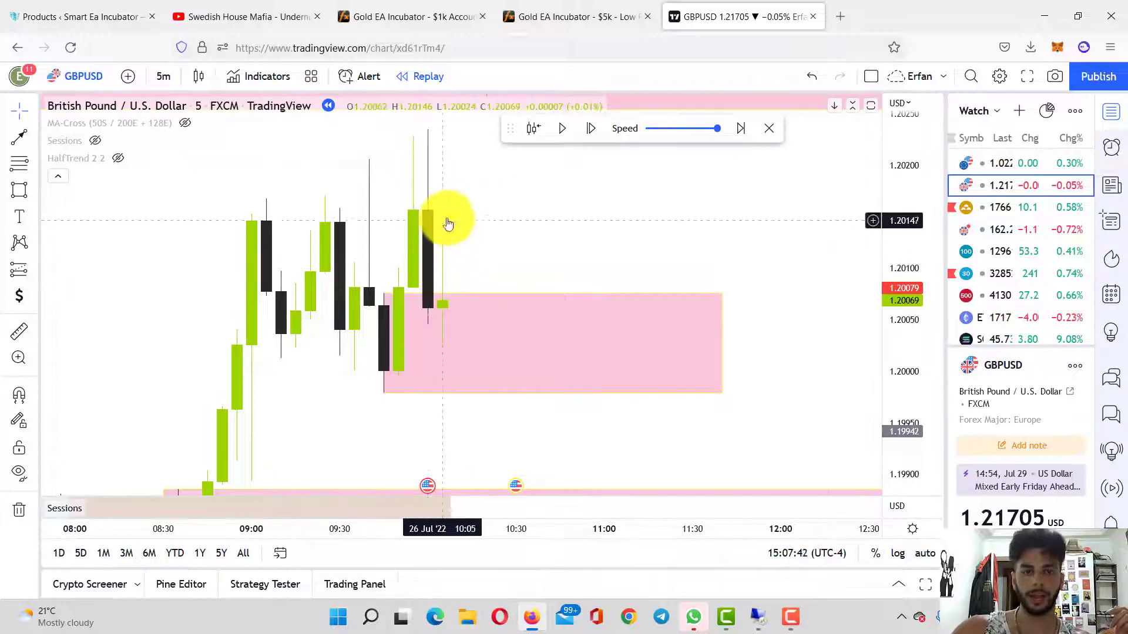
# Step: Make a short brush mark at the top wick of the 10:05 candle and delete it
pyautogui.click(39, 193)
pyautogui.click(63, 189)
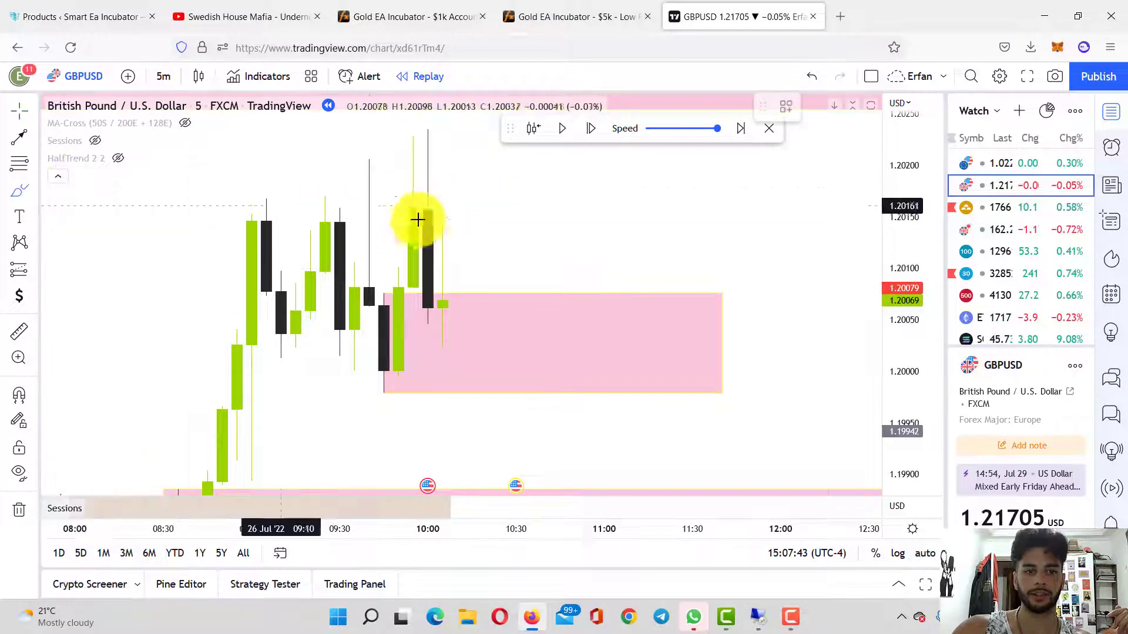
pyautogui.moveTo(442, 210)
pyautogui.mouseDown()
pyautogui.moveTo(430, 250)
pyautogui.moveTo(441, 353)
pyautogui.moveTo(442, 211)
pyautogui.mouseUp()
pyautogui.press('Delete')
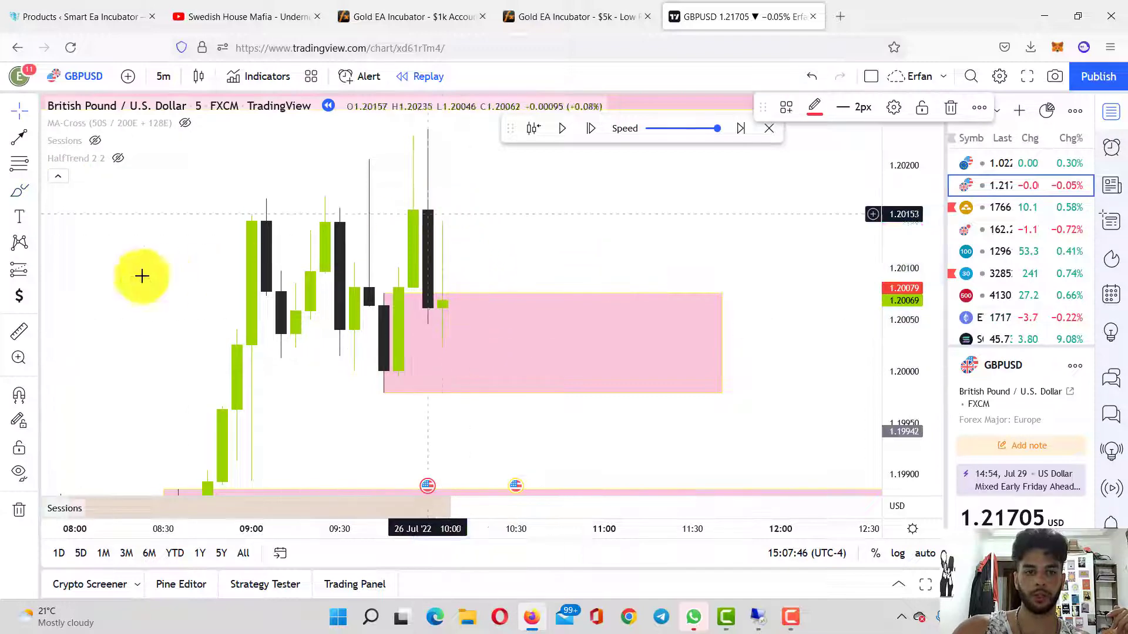
# Step: Place a long position at the 10:05 candle with entry at about 1.20149 and stop at about 1.19981
pyautogui.click(37, 267)
pyautogui.click(89, 267)
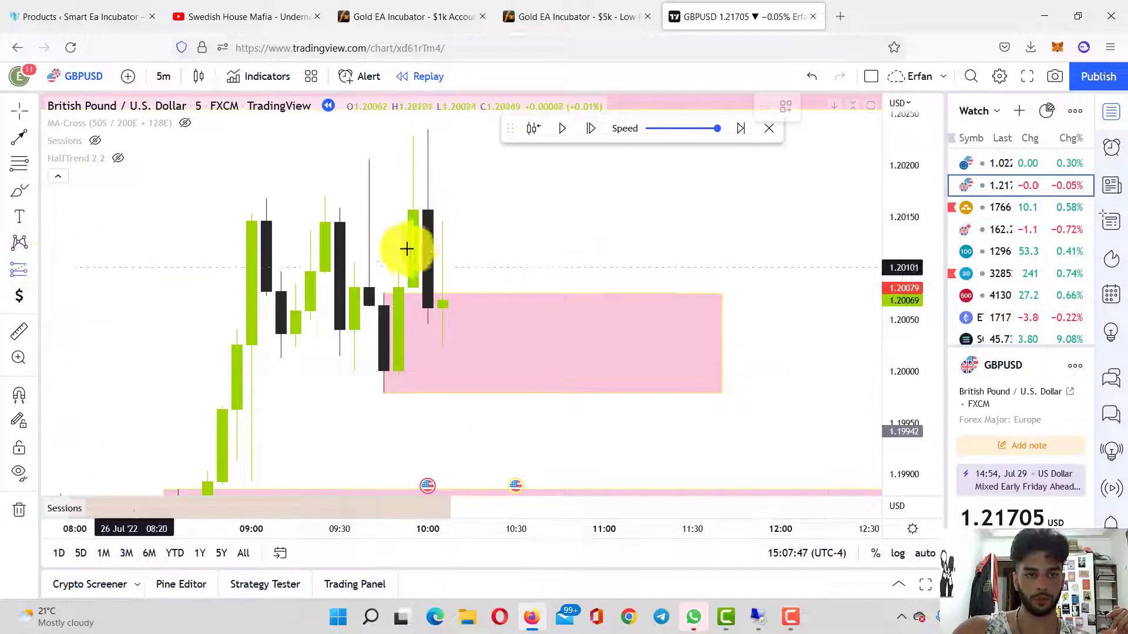
pyautogui.click(444, 216)
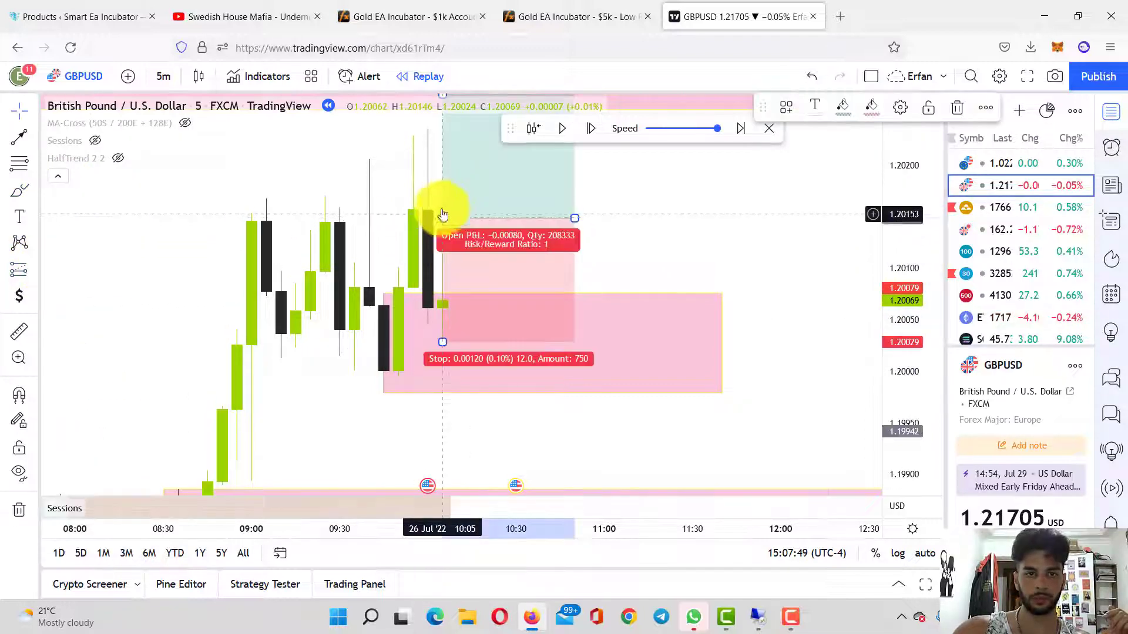
pyautogui.click(459, 341)
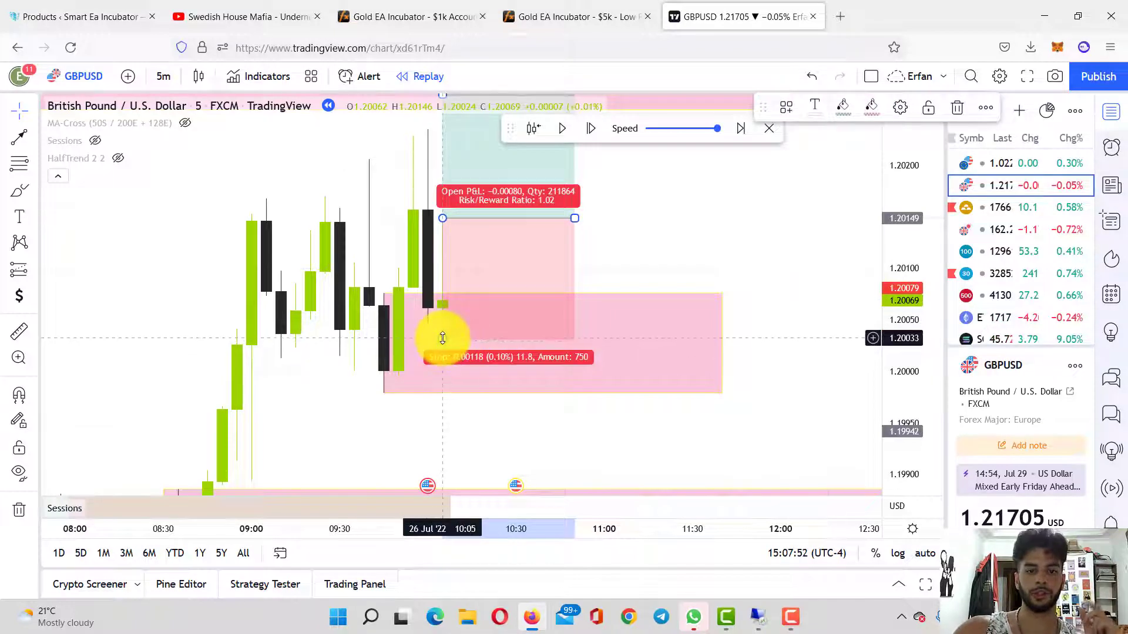
pyautogui.moveTo(442, 334); pyautogui.dragTo(442, 391)
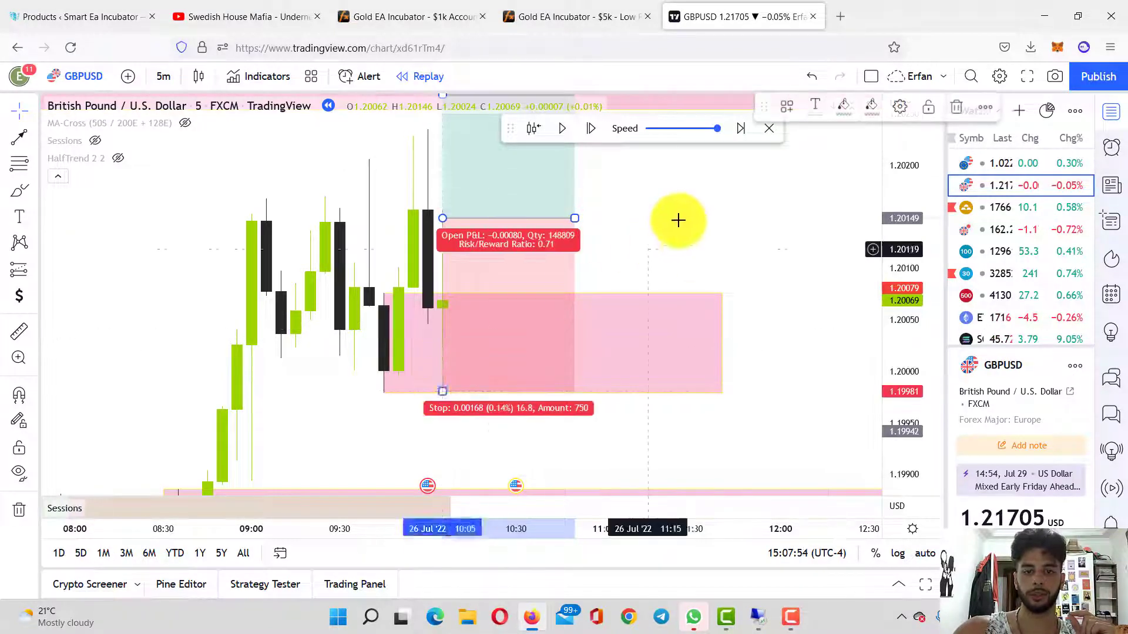
# Step: Raise the long position's target to 1.20316, at the top of the pink zone above price
pyautogui.click(681, 221)
pyautogui.scroll(-1, 789, 364)
pyautogui.moveTo(789, 364); pyautogui.dragTo(789, 498)
pyautogui.moveTo(912, 241); pyautogui.dragTo(911, 382)
pyautogui.scroll(-4, 590, 280)
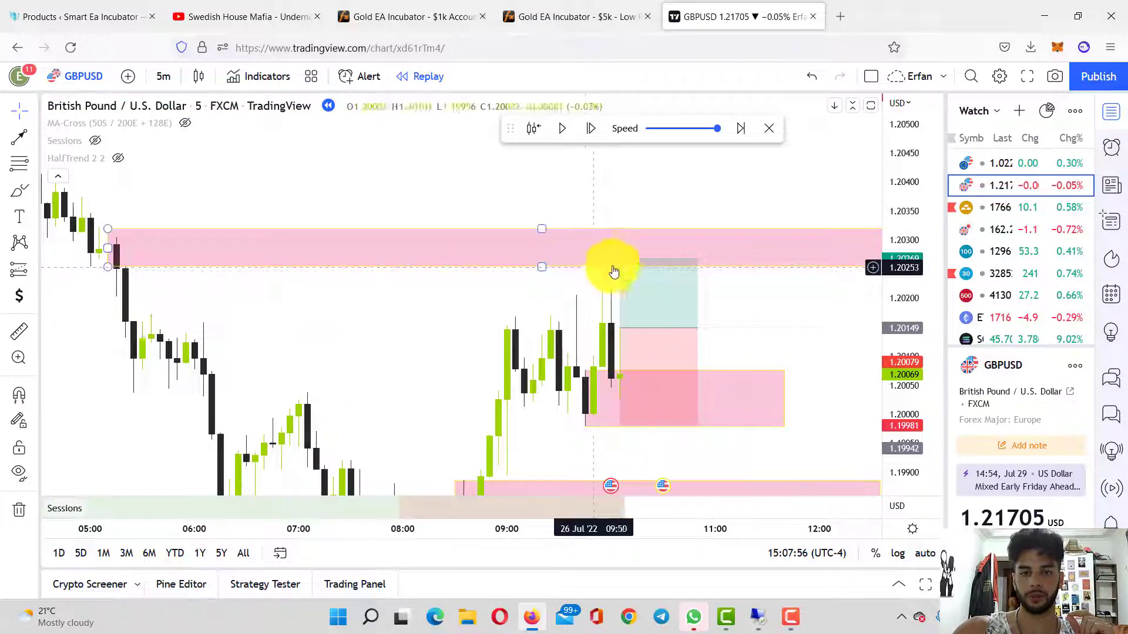
# Step: Step the bar replay forward candle by candle from 10:05 to the 10:40 candle
pyautogui.click(591, 129)
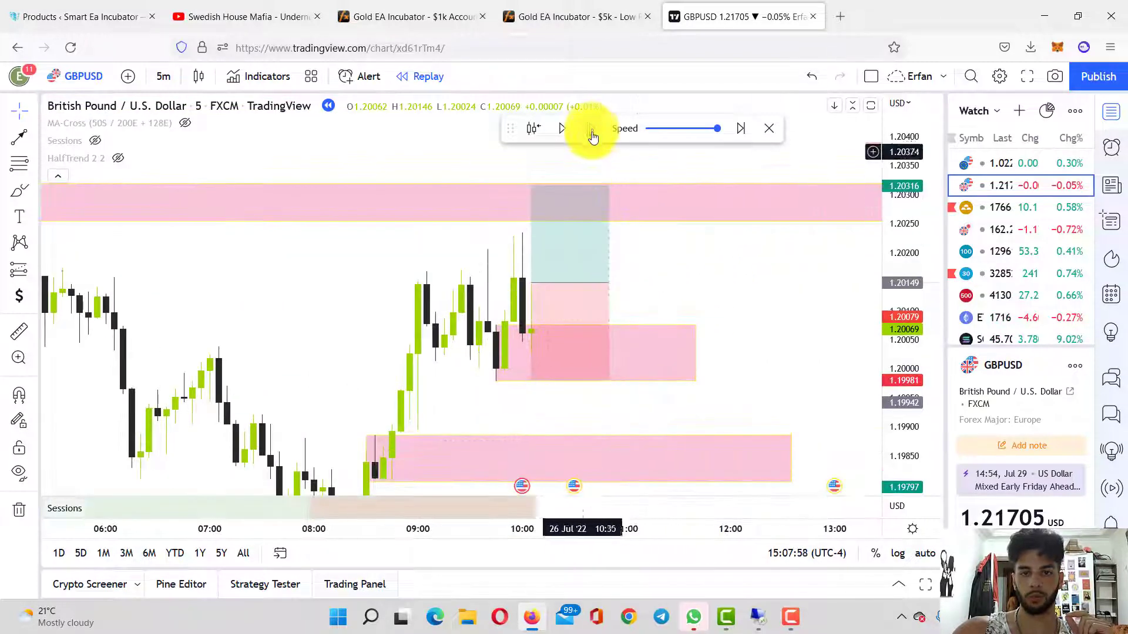
pyautogui.click(591, 130)
pyautogui.click(590, 129)
pyautogui.click(590, 129)
pyautogui.click(590, 130)
pyautogui.click(591, 129)
pyautogui.click(591, 129)
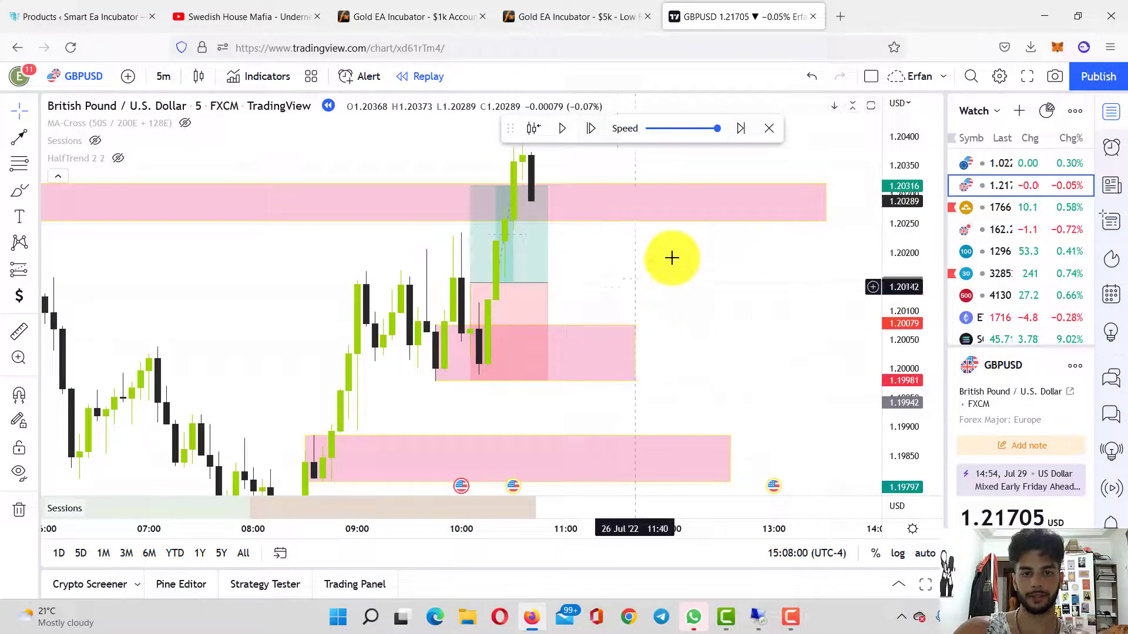
# Step: Lower the long position's stop to 1.19978, at the bottom edge of the pink zone around the trade
pyautogui.moveTo(895, 436); pyautogui.dragTo(883, 269)
pyautogui.scroll(2, 615, 274)
pyautogui.moveTo(687, 257); pyautogui.dragTo(816, 204)
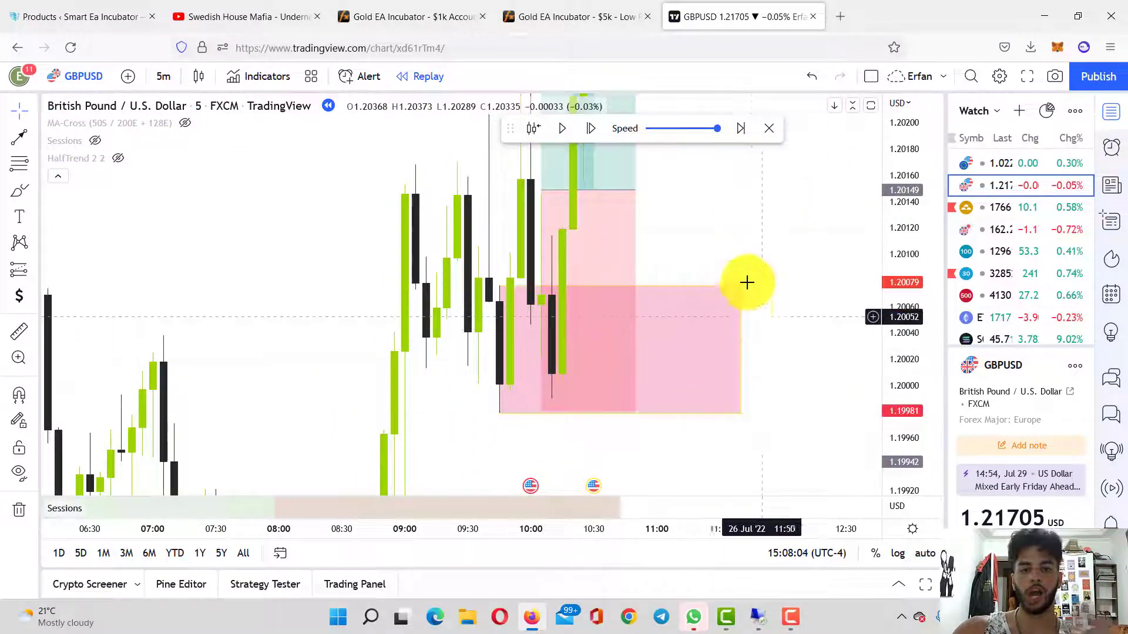
pyautogui.moveTo(687, 256); pyautogui.dragTo(665, 207)
pyautogui.moveTo(519, 363); pyautogui.dragTo(550, 323)
pyautogui.click(769, 209)
pyautogui.scroll(3, 705, 364)
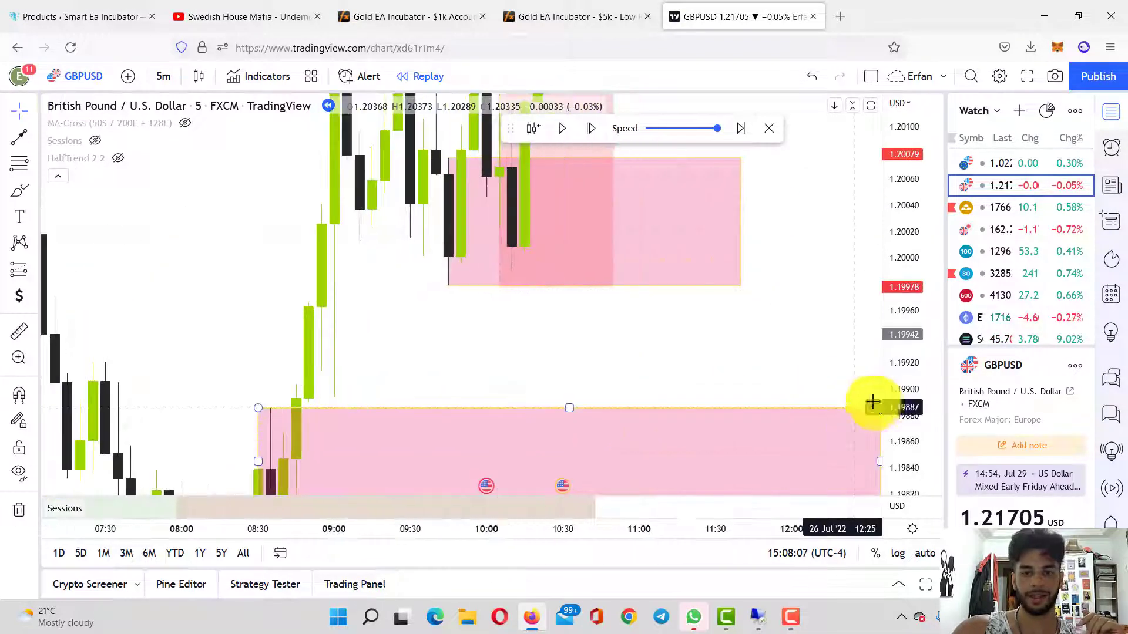
# Step: Measure the distance from the 10:10 candle's low to the bottom edge of the pink zone around the trade
pyautogui.moveTo(896, 407); pyautogui.dragTo(892, 194)
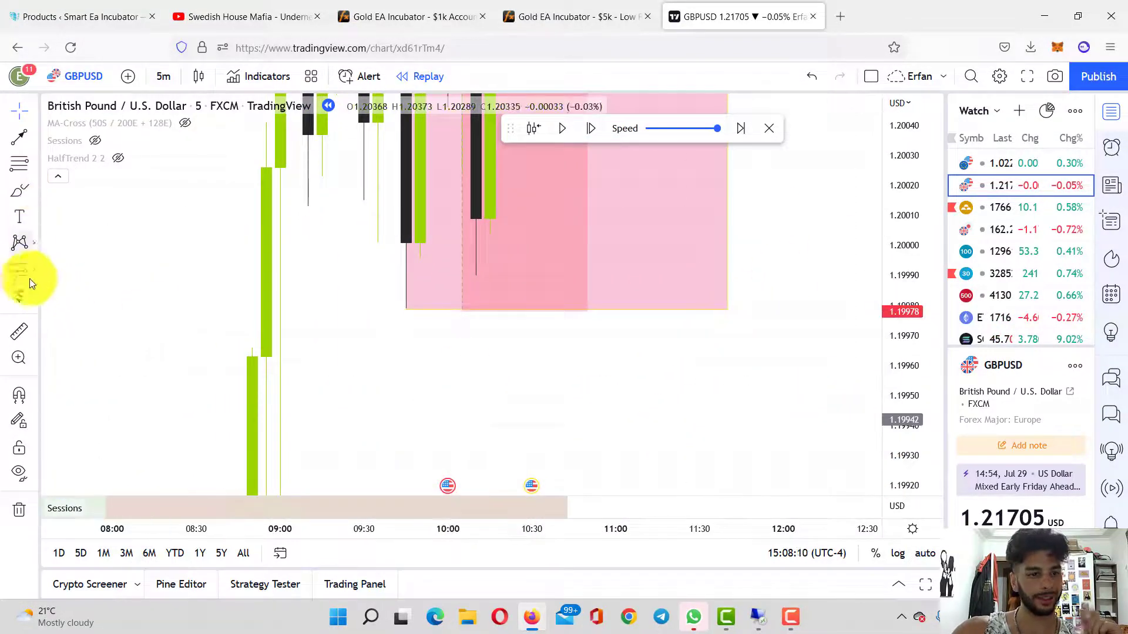
pyautogui.click(15, 330)
pyautogui.click(476, 275)
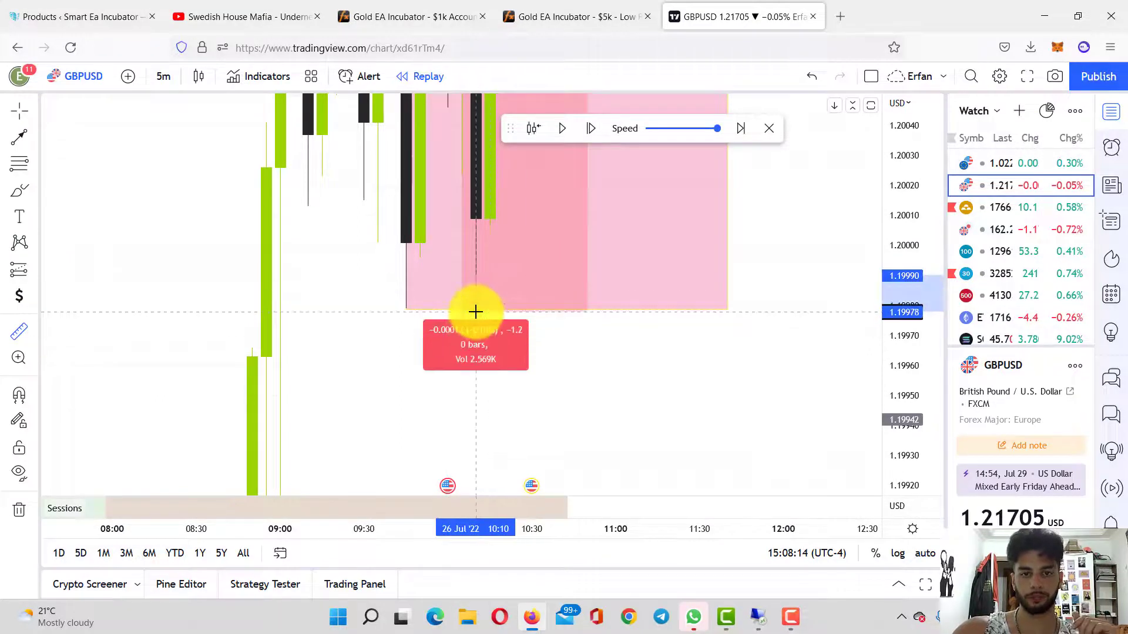
pyautogui.click(496, 413)
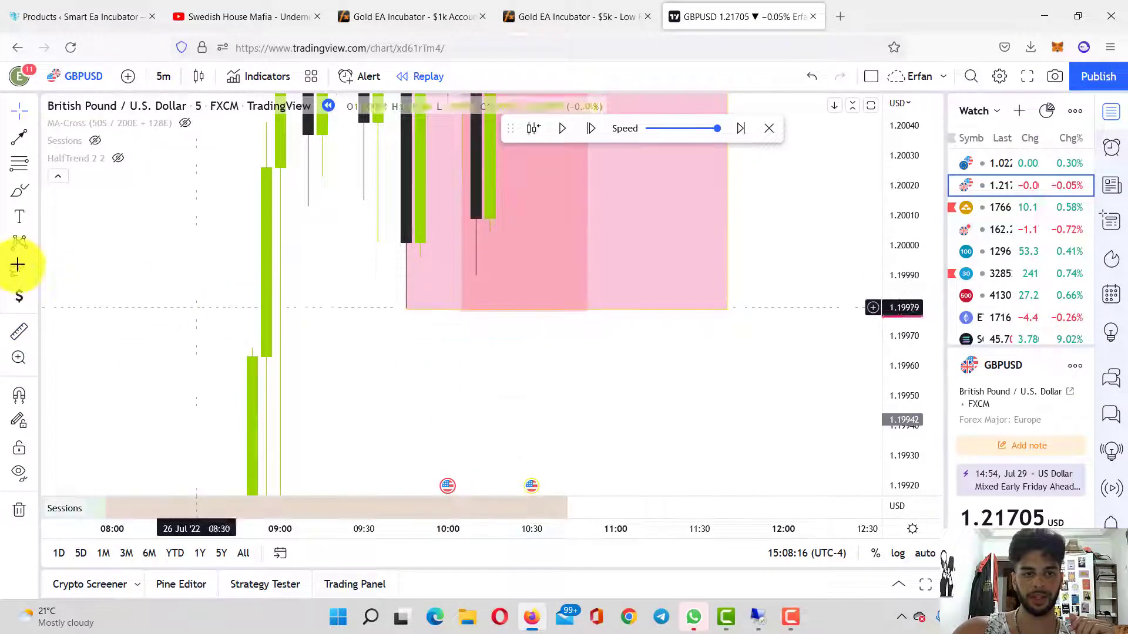
pyautogui.click(23, 337)
pyautogui.click(473, 275)
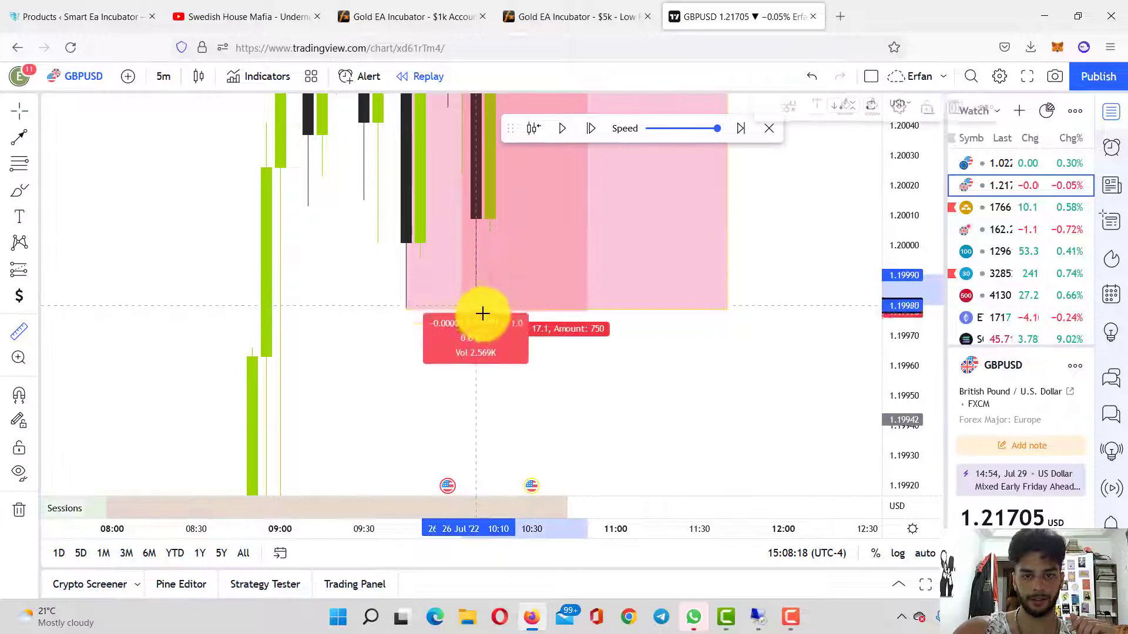
pyautogui.click(482, 313)
pyautogui.click(539, 369)
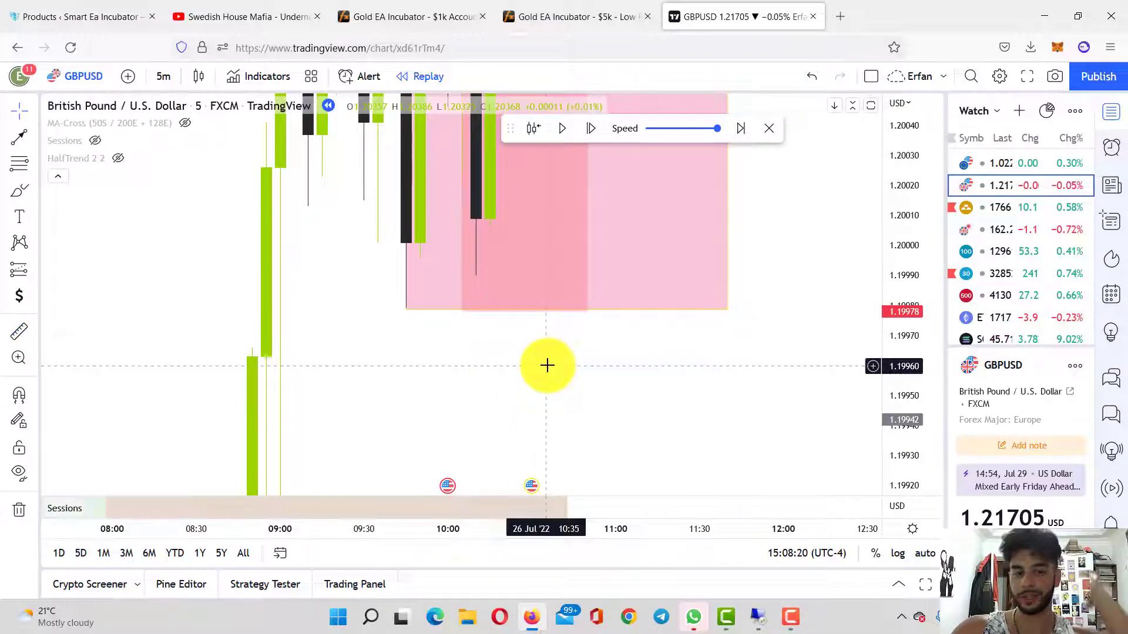
# Step: Raise the long position's entry to 1.20152
pyautogui.moveTo(909, 196); pyautogui.dragTo(901, 430)
pyautogui.scroll(-3, 826, 382)
pyautogui.moveTo(799, 338); pyautogui.dragTo(722, 444)
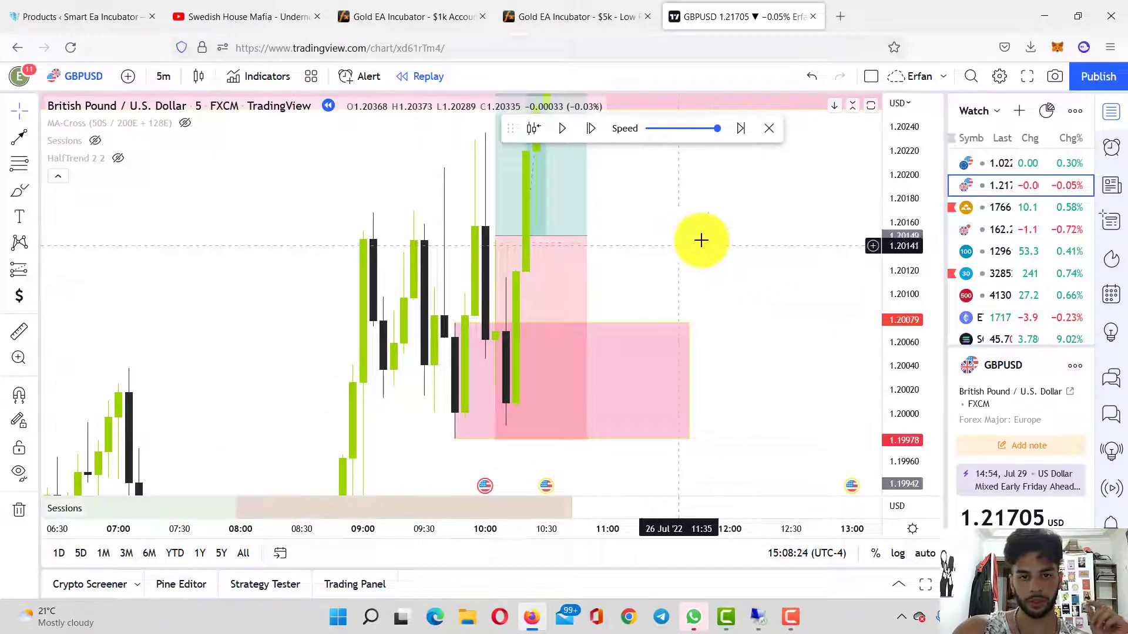
pyautogui.moveTo(682, 243); pyautogui.dragTo(890, 225)
pyautogui.scroll(5, 731, 244)
pyautogui.moveTo(767, 215); pyautogui.dragTo(682, 222)
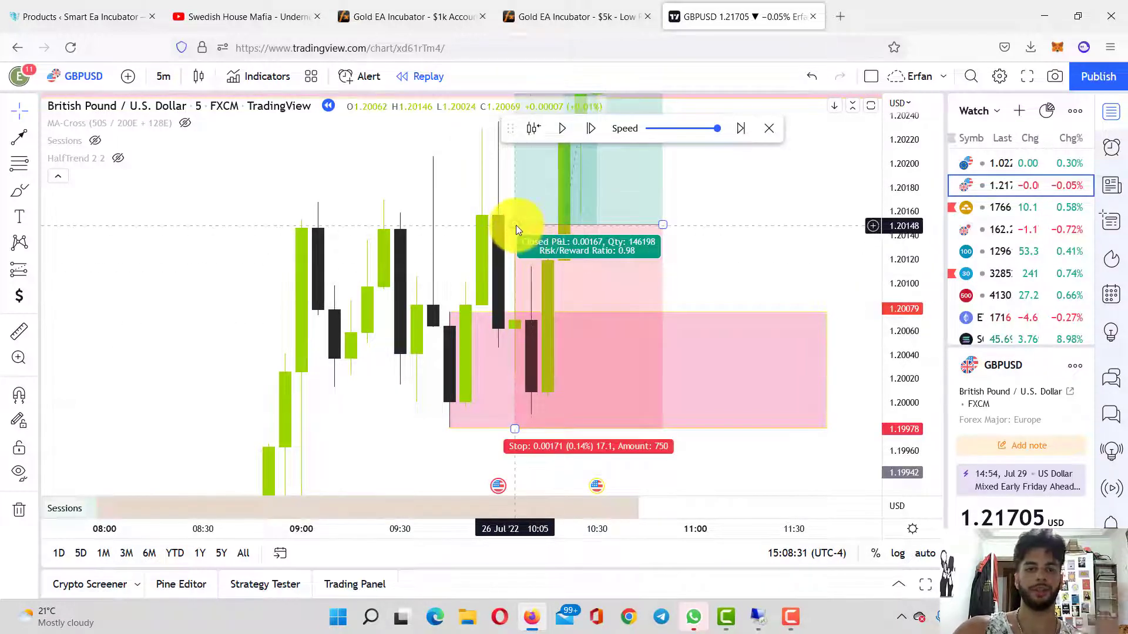
pyautogui.moveTo(517, 224)
pyautogui.mouseDown()
pyautogui.moveTo(538, 236)
pyautogui.moveTo(532, 254)
pyautogui.moveTo(513, 223)
pyautogui.mouseUp()
pyautogui.click(755, 220)
pyautogui.click(708, 234)
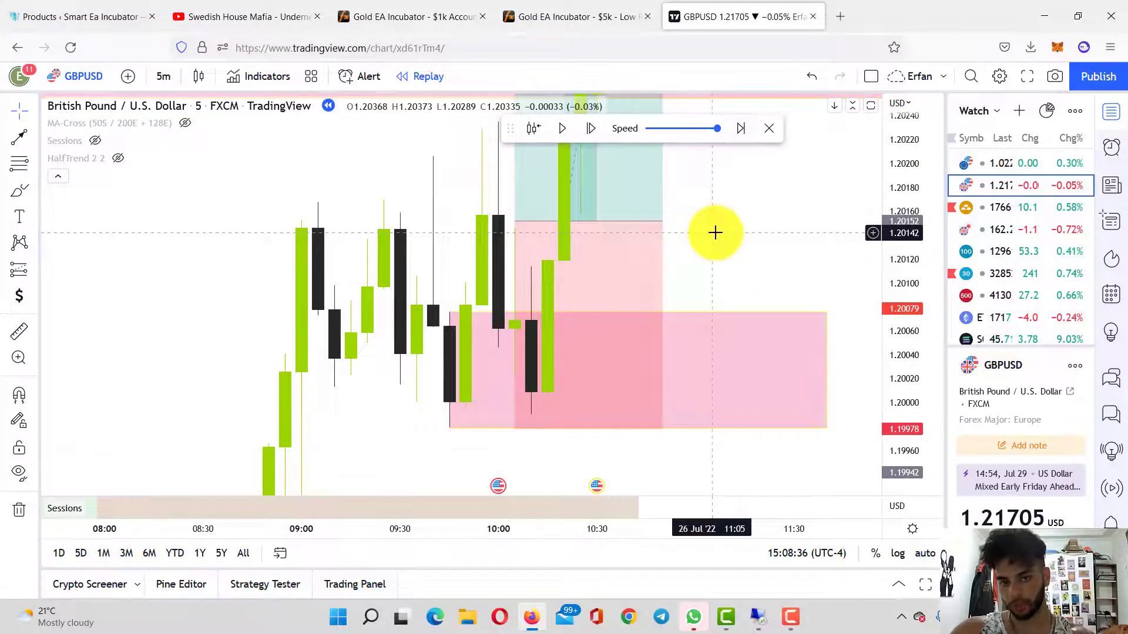
pyautogui.click(612, 380)
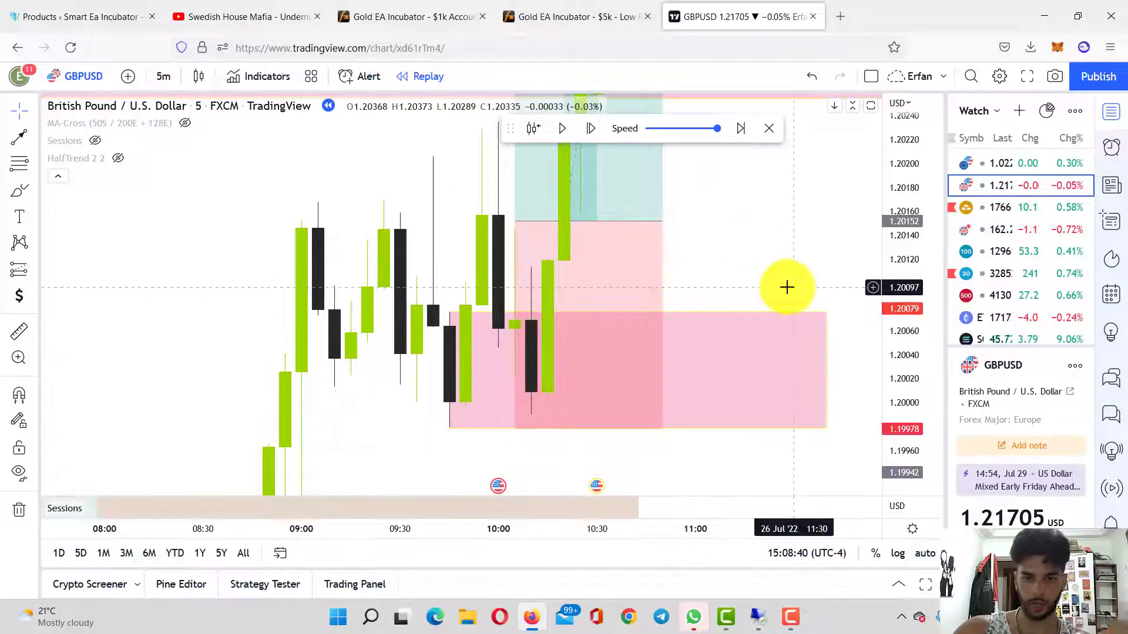
# Step: Delete the pink rectangle starting at about 05:10 and the lower pink rectangle starting at 08:30
pyautogui.moveTo(747, 292); pyautogui.dragTo(700, 332)
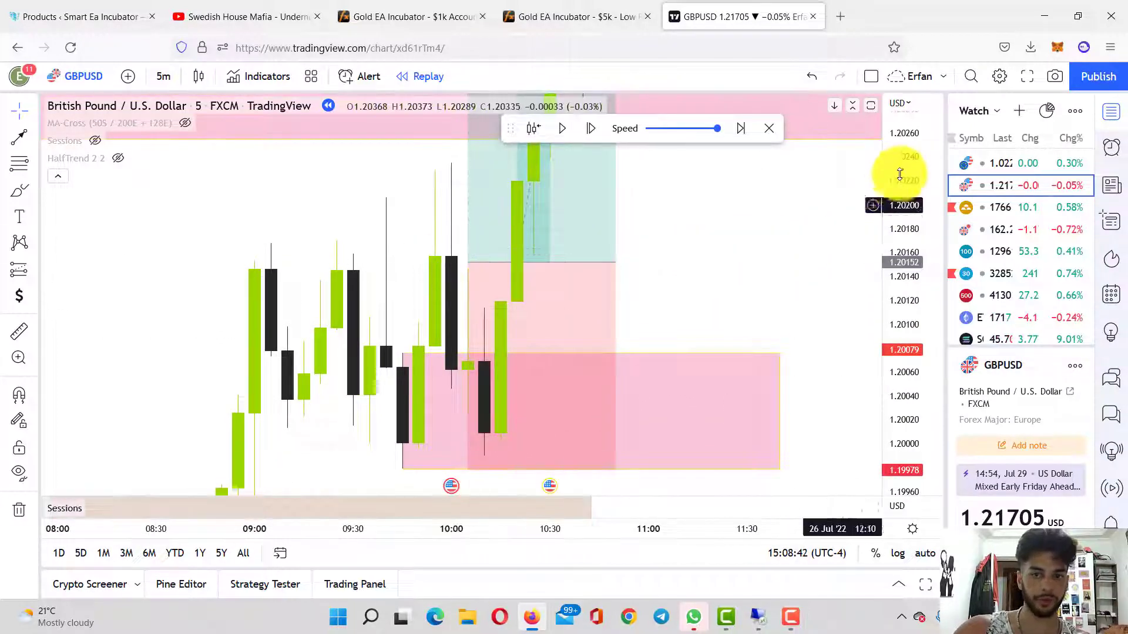
pyautogui.moveTo(901, 177); pyautogui.dragTo(899, 362)
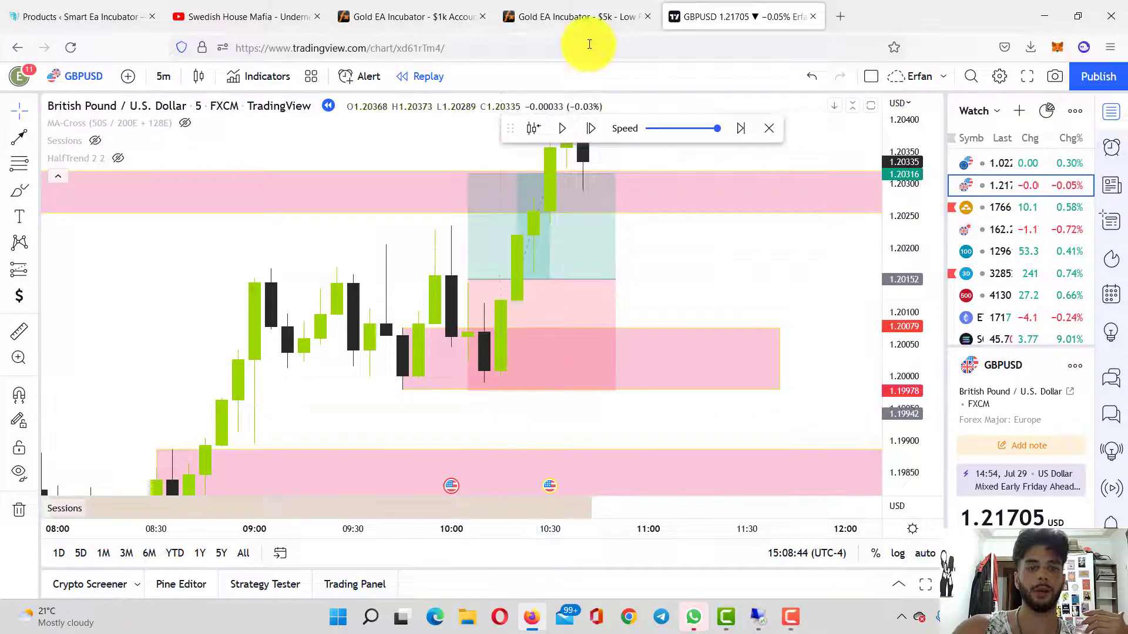
pyautogui.scroll(-2, 757, 261)
pyautogui.scroll(-5, 756, 261)
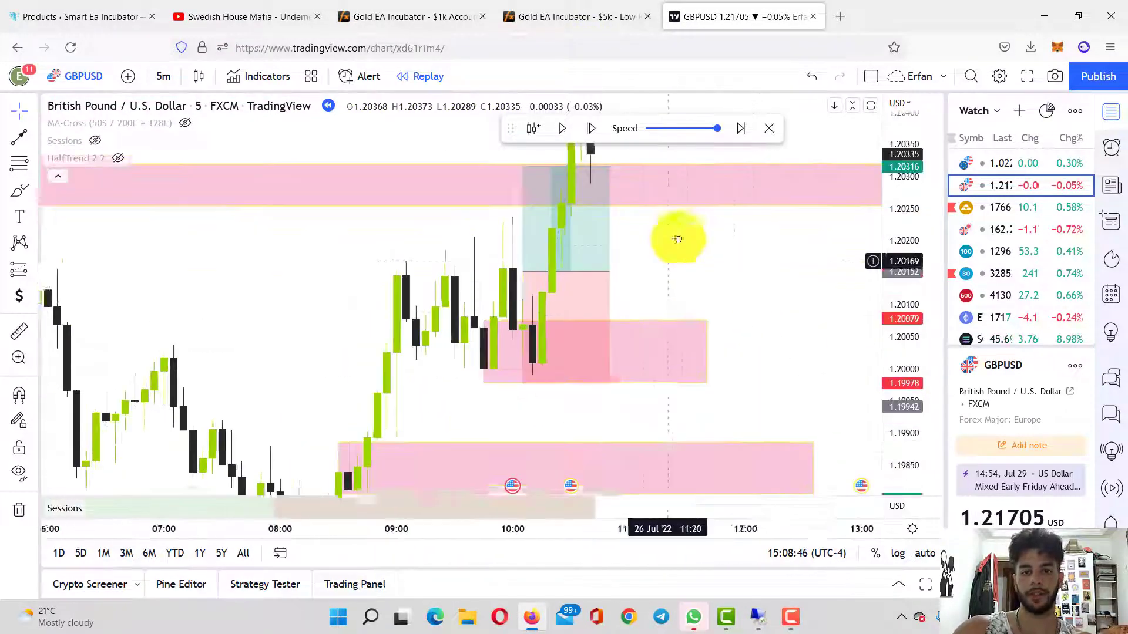
pyautogui.scroll(-1, 468, 254)
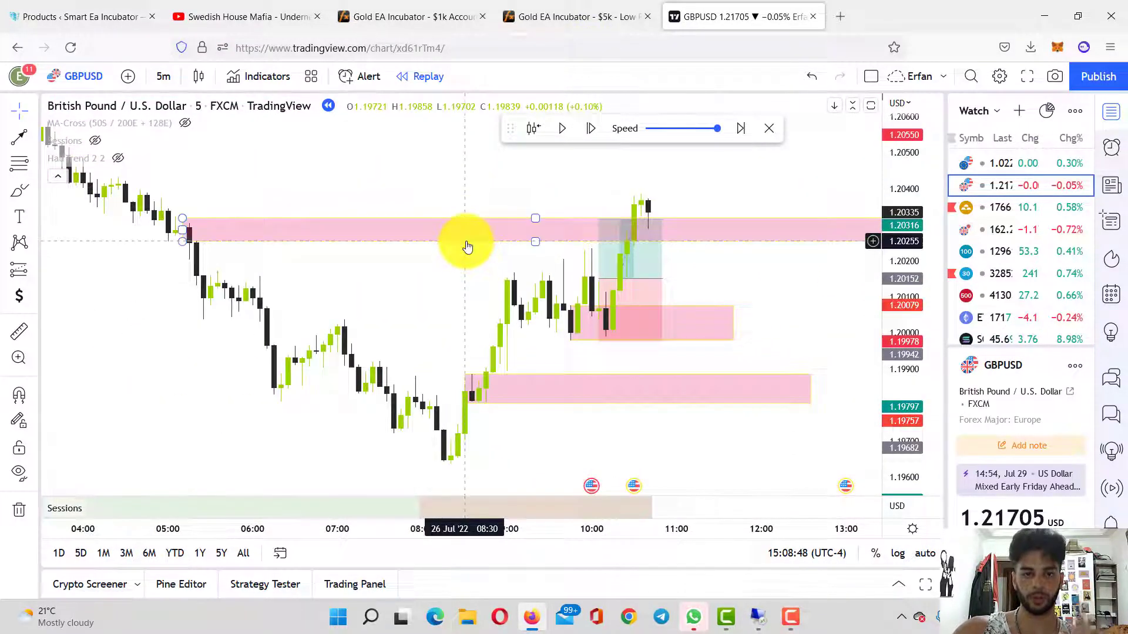
pyautogui.press('Delete')
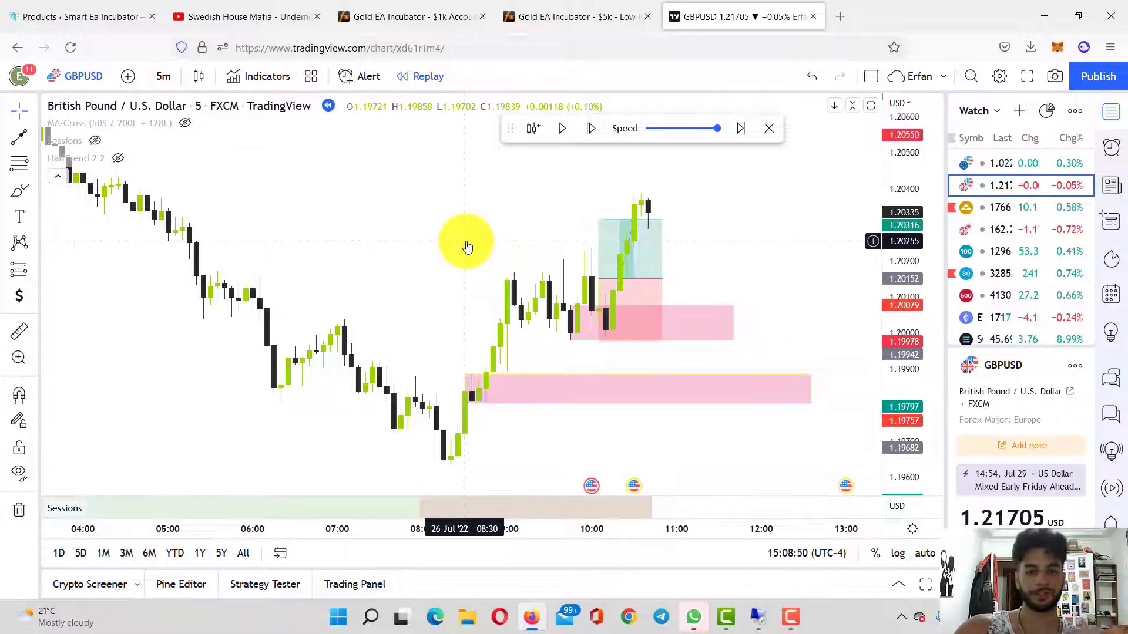
pyautogui.moveTo(570, 335); pyautogui.dragTo(610, 355)
pyautogui.press('Delete')
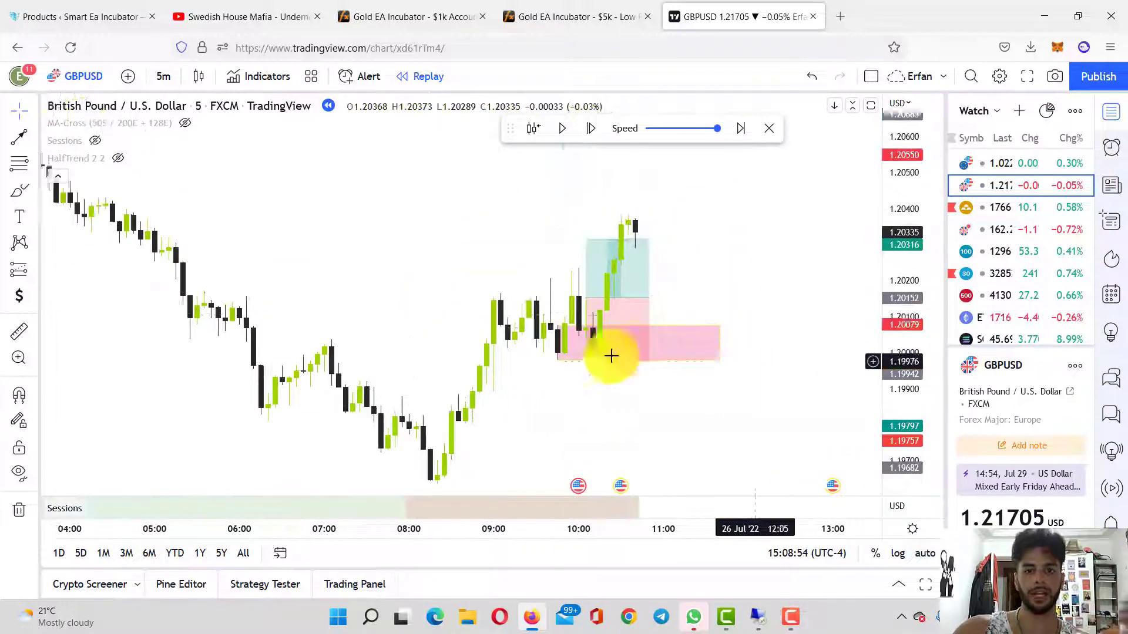
# Step: Step the bar replay forward candle by candle from 10:40 to the 11:15 candle
pyautogui.moveTo(336, 279); pyautogui.dragTo(238, 271)
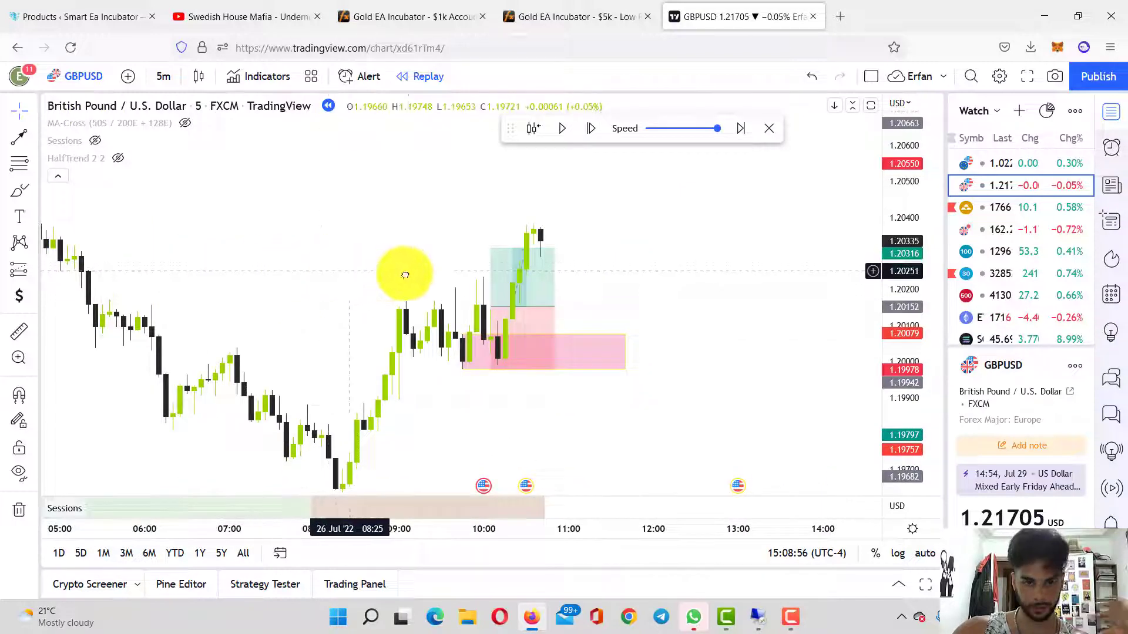
pyautogui.moveTo(348, 270); pyautogui.dragTo(405, 274)
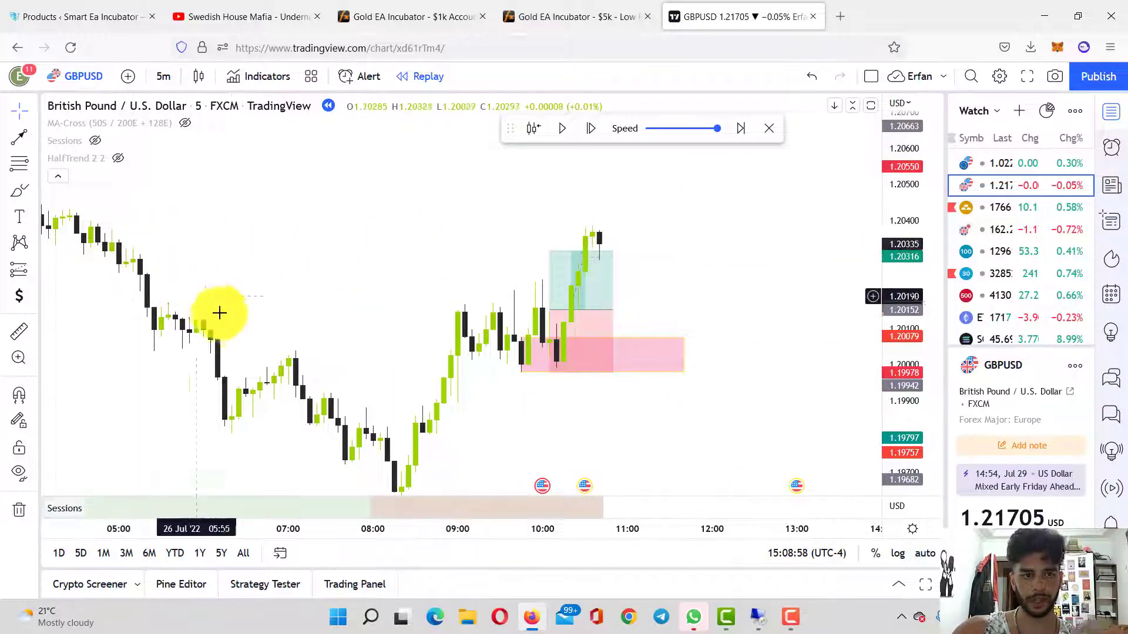
pyautogui.click(590, 130)
pyautogui.click(590, 130)
pyautogui.click(590, 129)
pyautogui.click(590, 130)
pyautogui.click(589, 133)
pyautogui.click(589, 134)
pyautogui.click(589, 134)
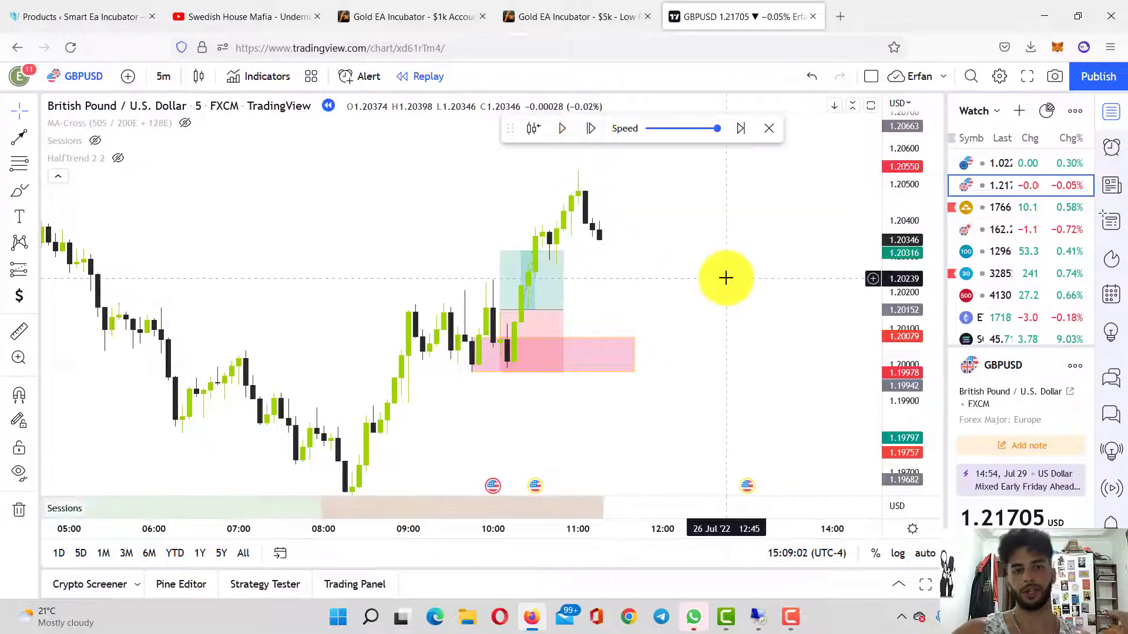